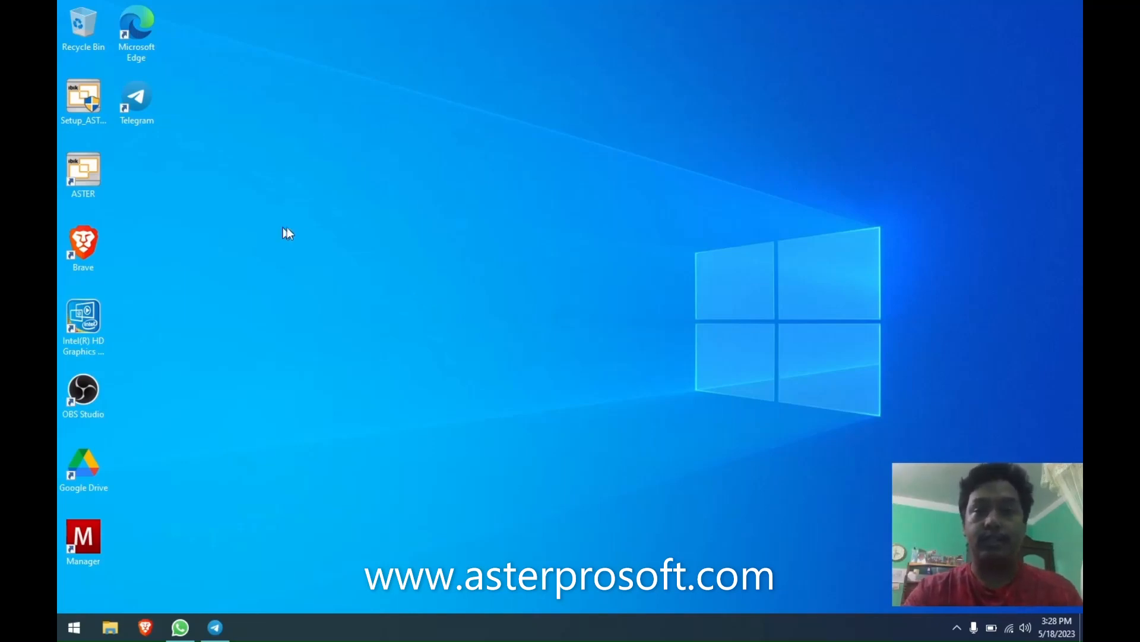
Move the Setup_ASTER 250.exe installer icon next to the ASTER desktop shortcut.
left_click_drag(66, 105, 134, 178)
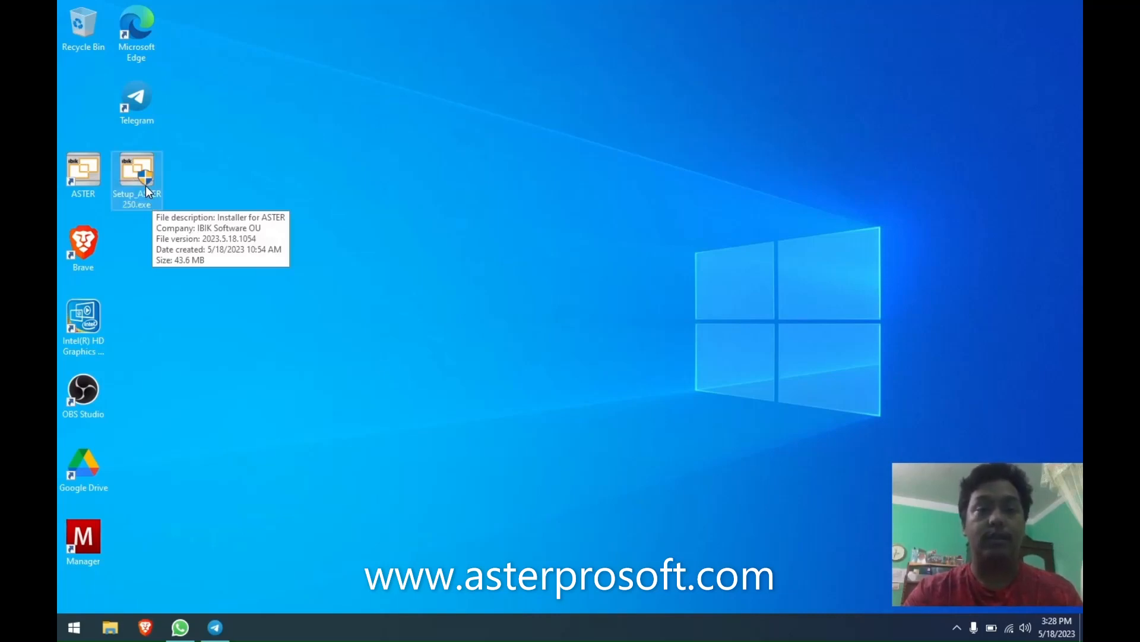
Launch ASTER Control v2.50 from its desktop shortcut and move its window higher on screen.
double_click(85, 180)
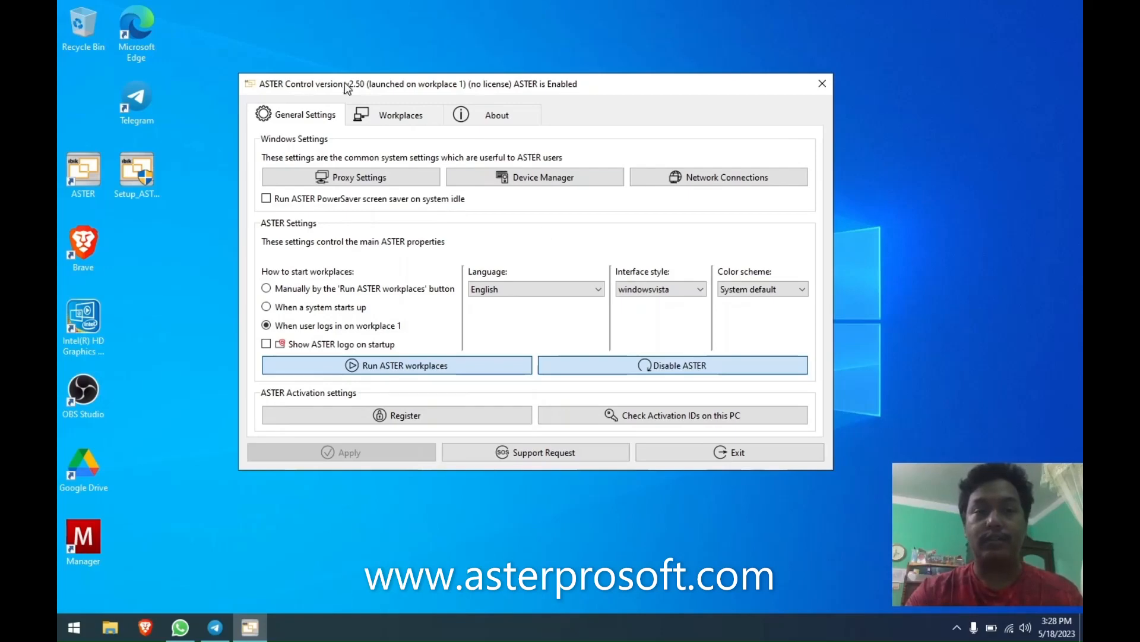
left_click_drag(307, 87, 310, 57)
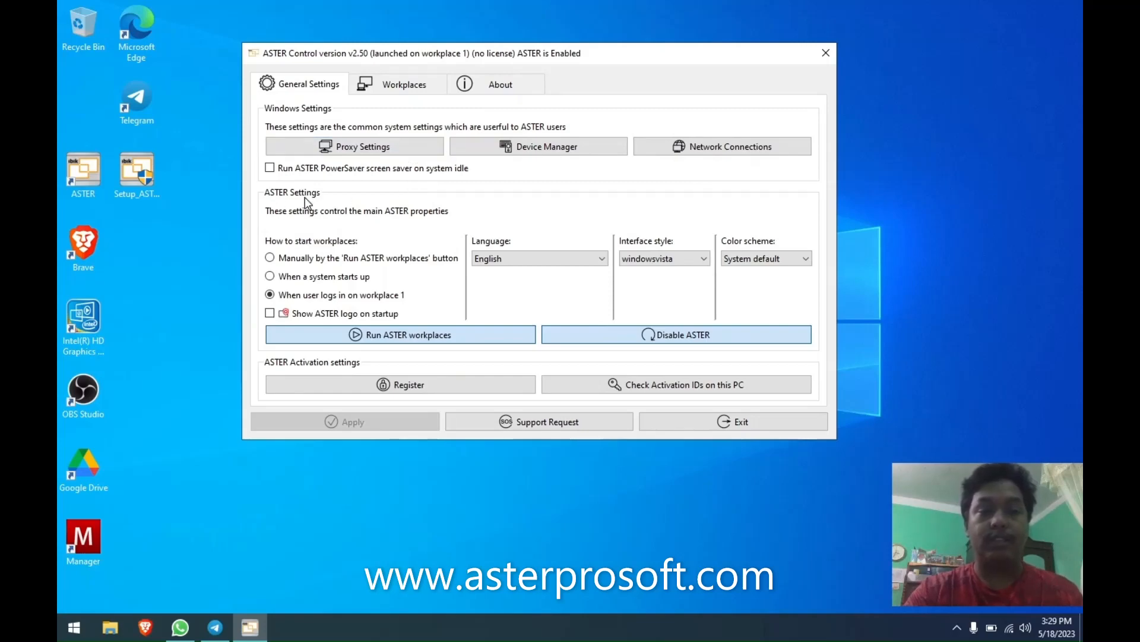
Make workplaces start manually via the Run ASTER workplaces button and show the ASTER logo on startup.
left_click(299, 259)
left_click(324, 258)
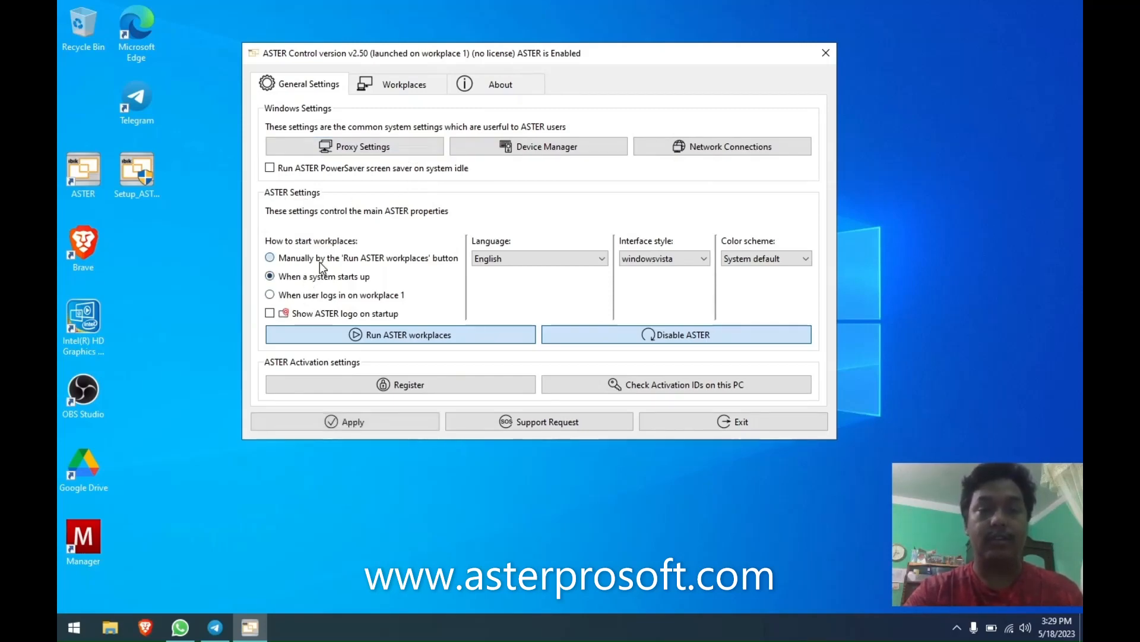
left_click(281, 315)
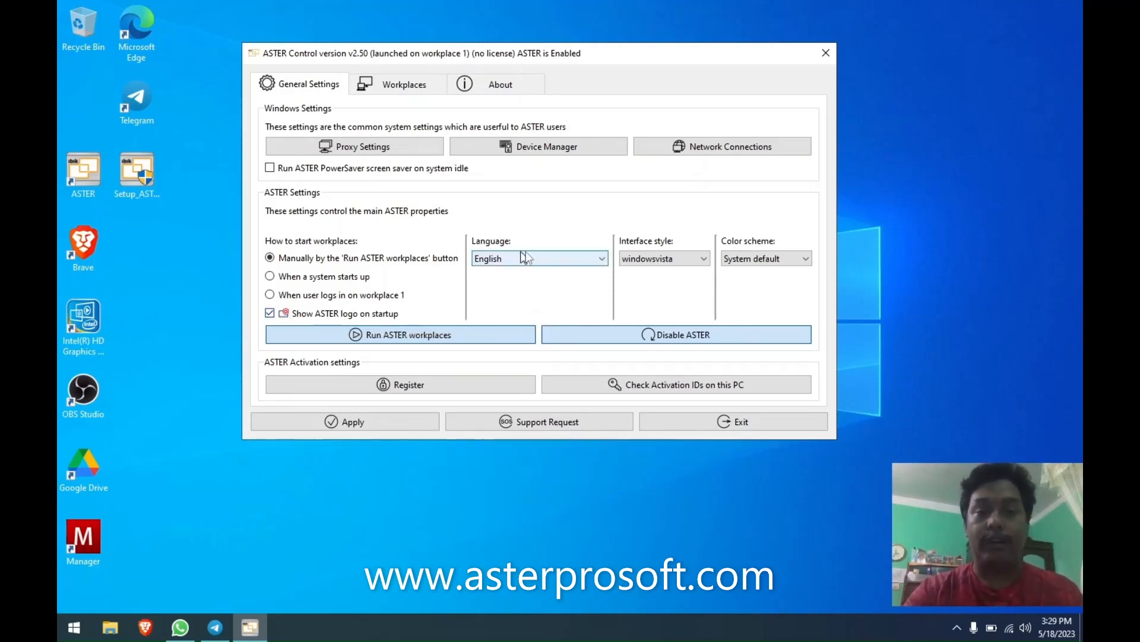
Browse the interface language list and keep English selected.
left_click(561, 259)
scroll(561, 371, "down", 3)
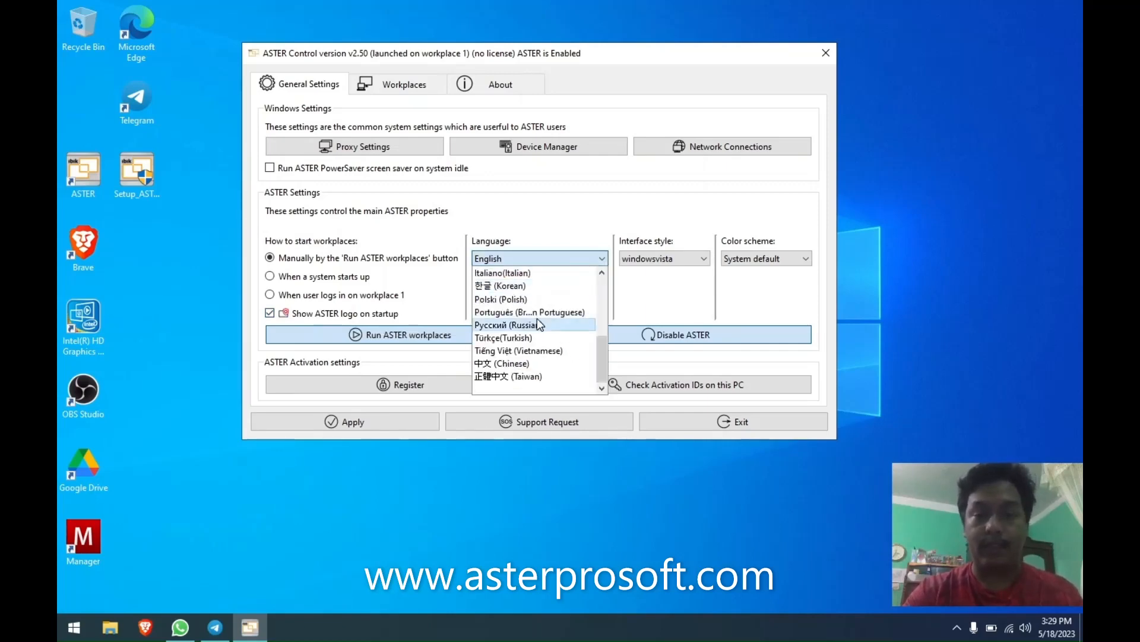
scroll(537, 319, "up", 3)
left_click(505, 272)
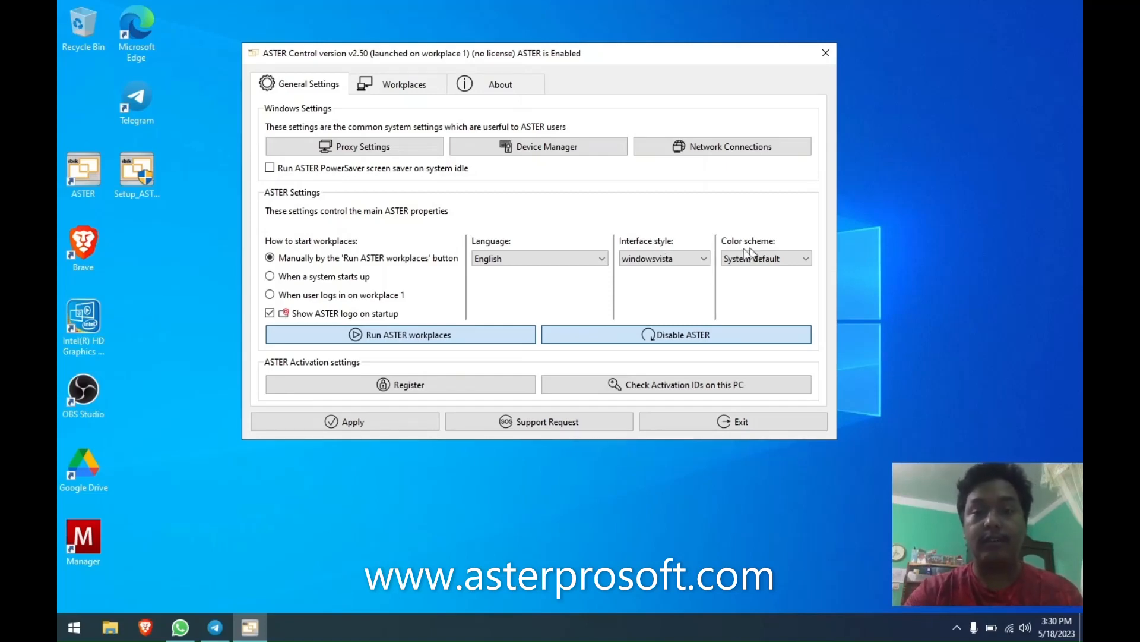
Preview the Windows and Fusion interface styles, then return to windowsvista.
left_click(680, 259)
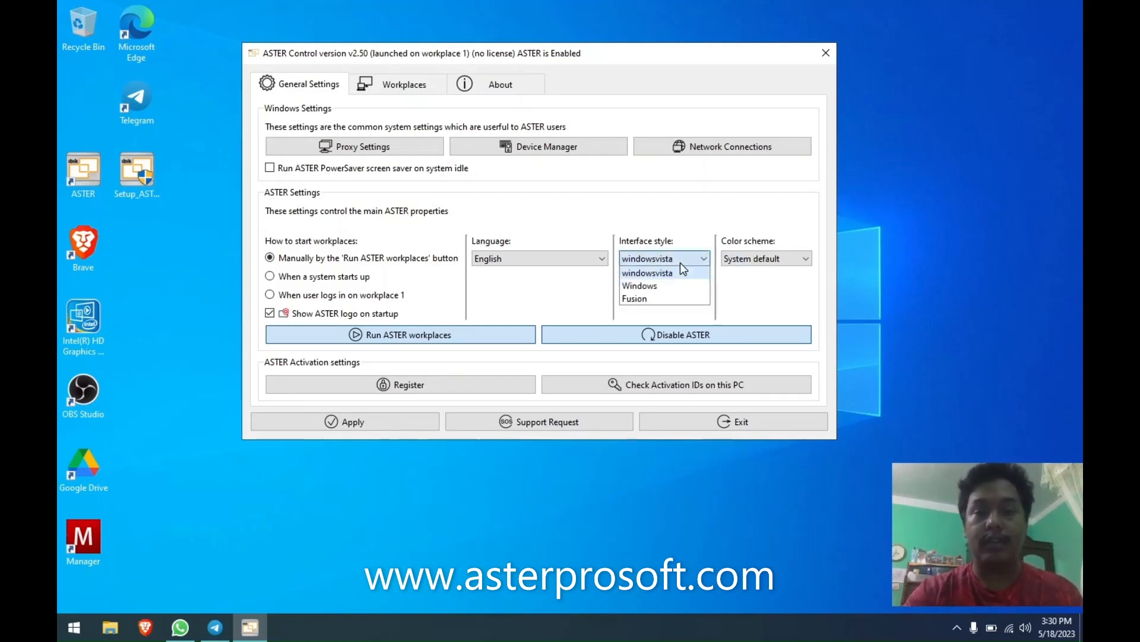
left_click(655, 287)
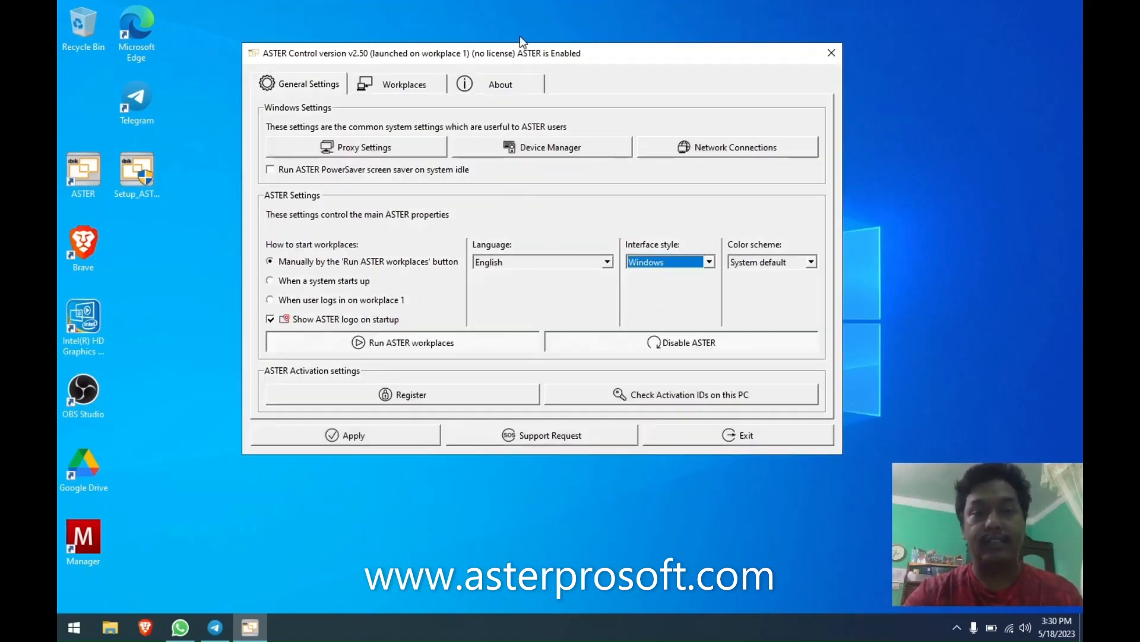
left_click_drag(519, 54, 496, 46)
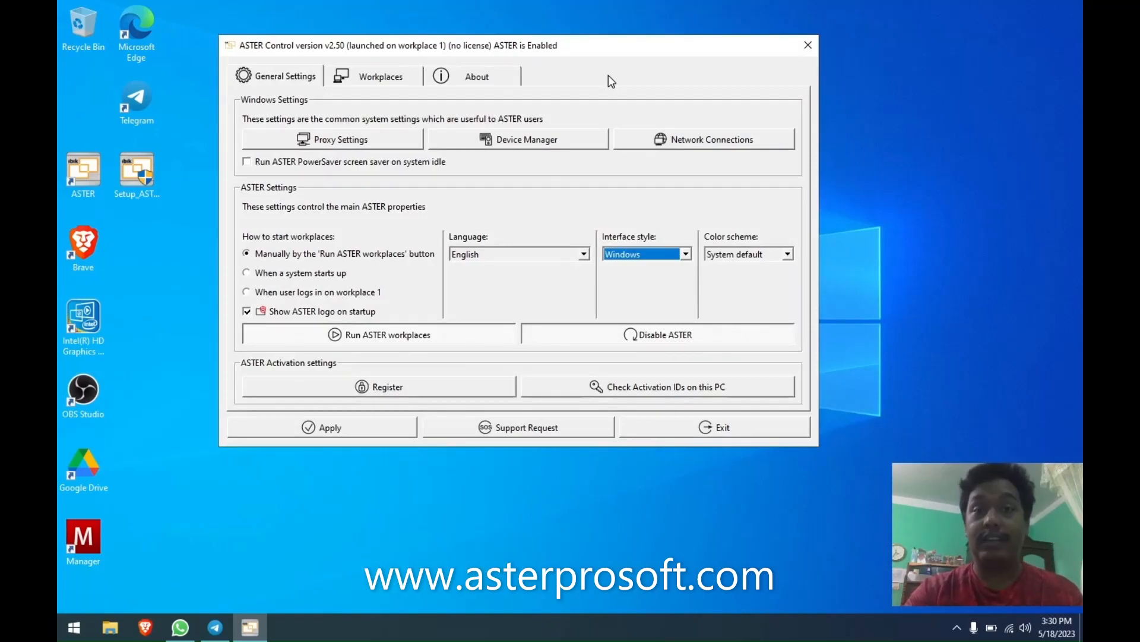
left_click(645, 256)
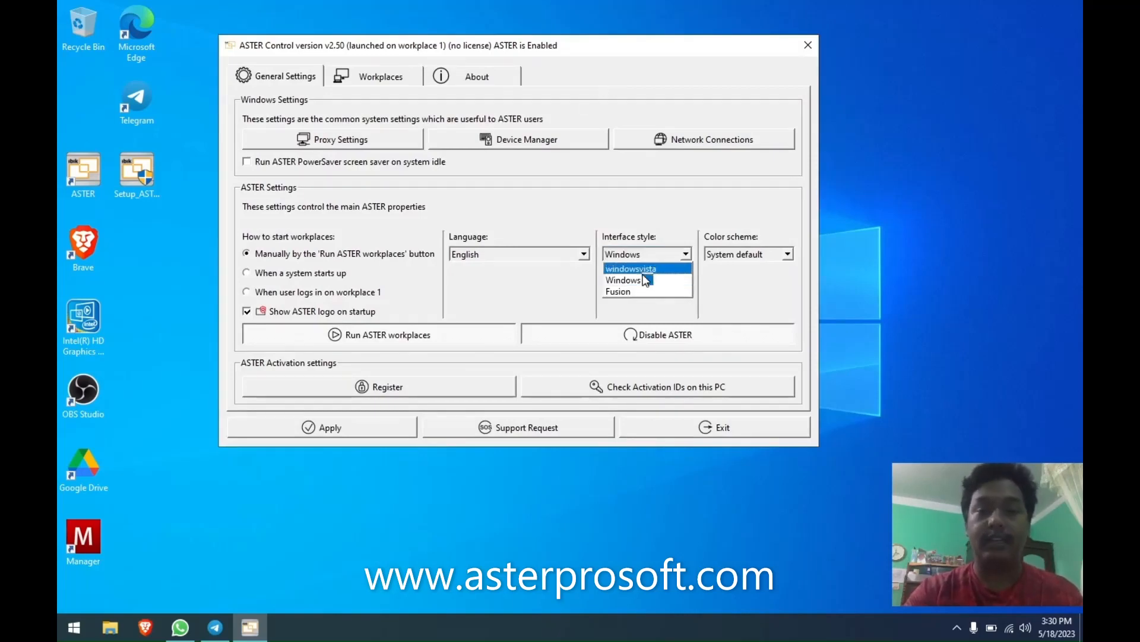
left_click(636, 291)
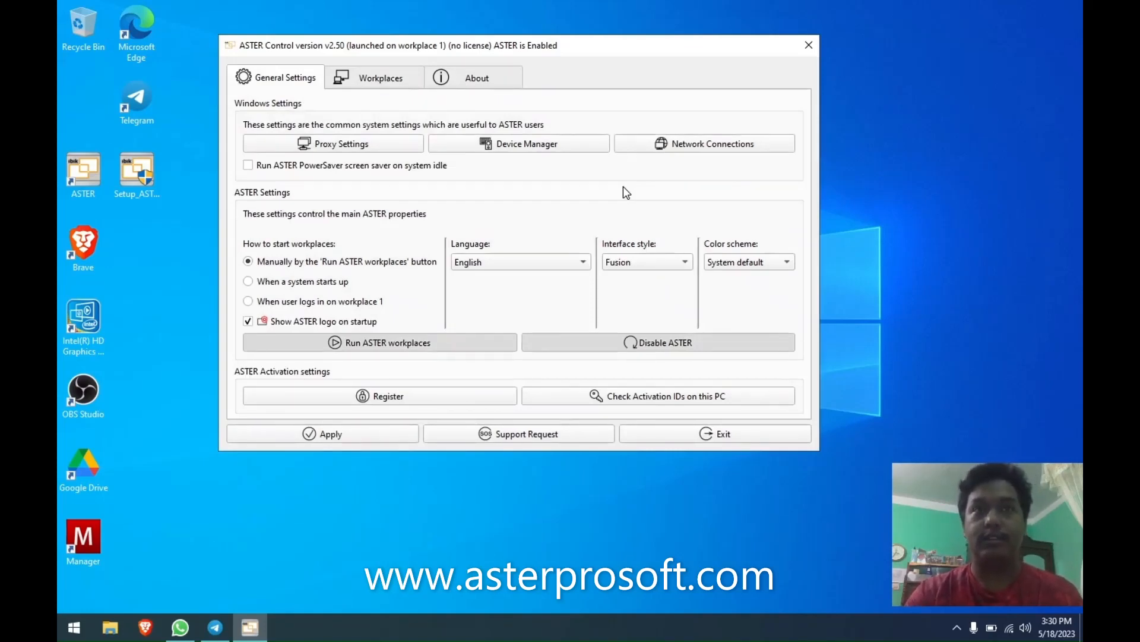
left_click(664, 267)
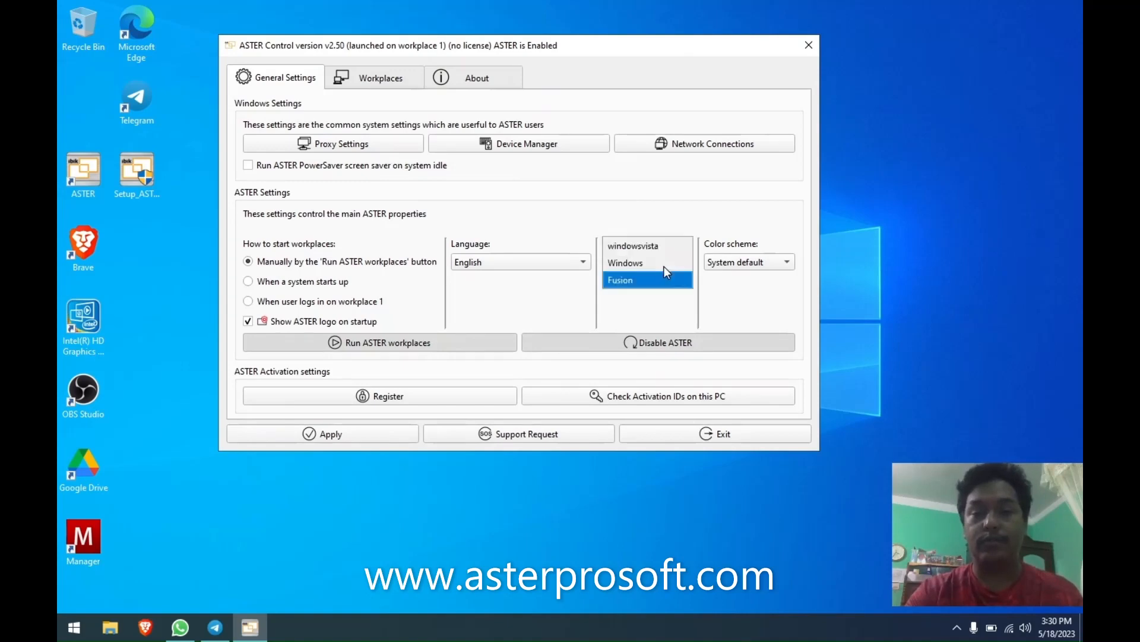
left_click(644, 245)
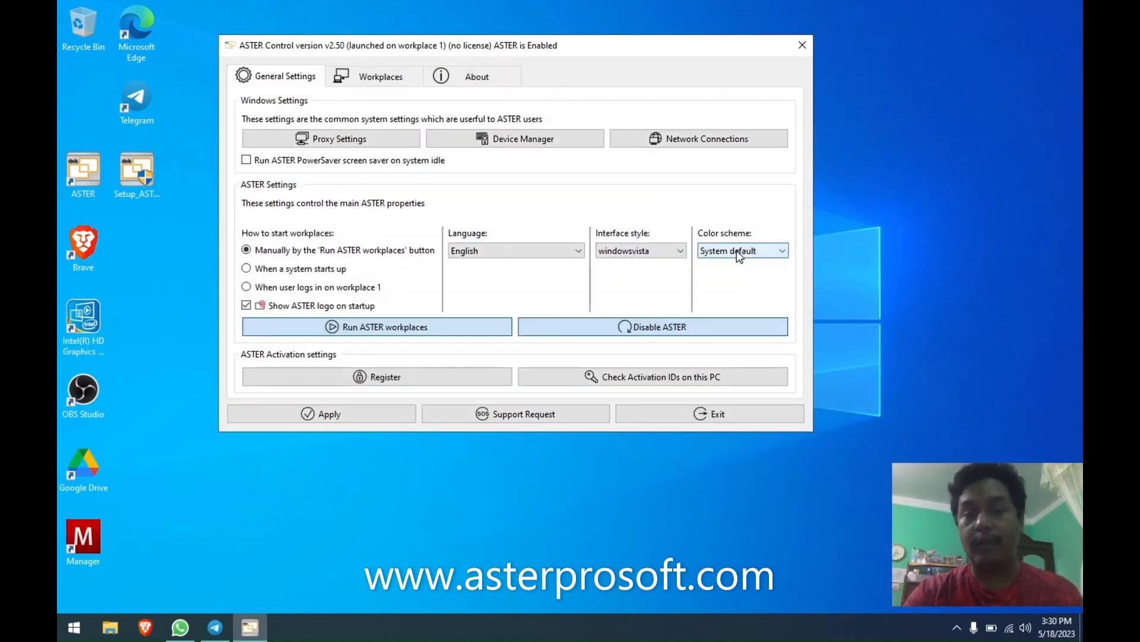
Cycle the interface style through Windows and Fusion again, settling back on windowsvista.
left_click(660, 251)
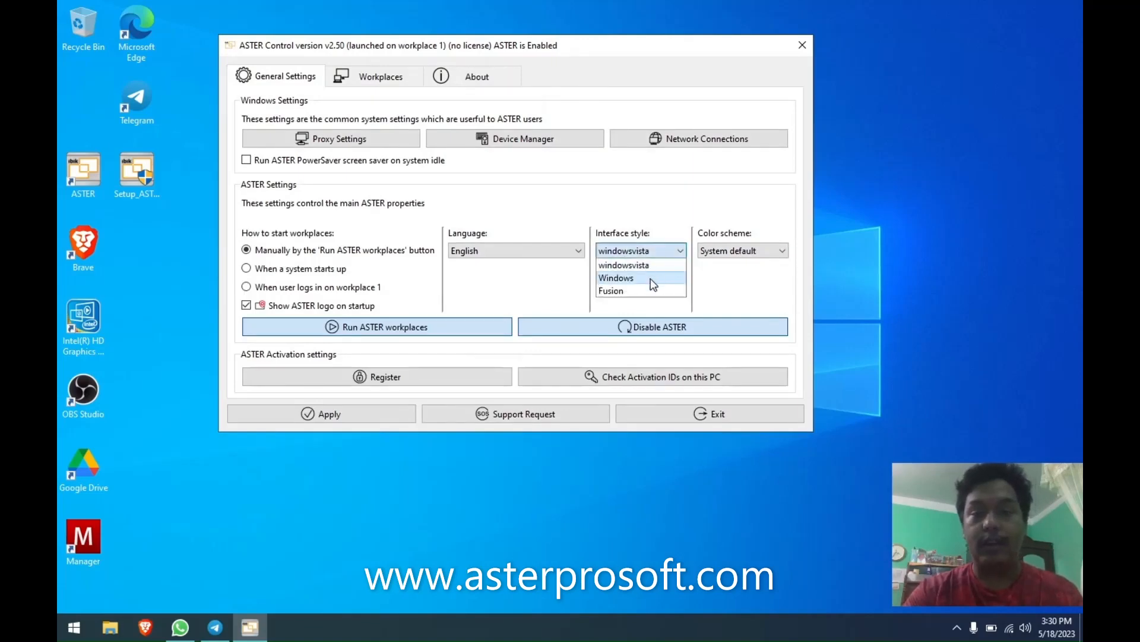
left_click(656, 278)
left_click(654, 257)
left_click(650, 291)
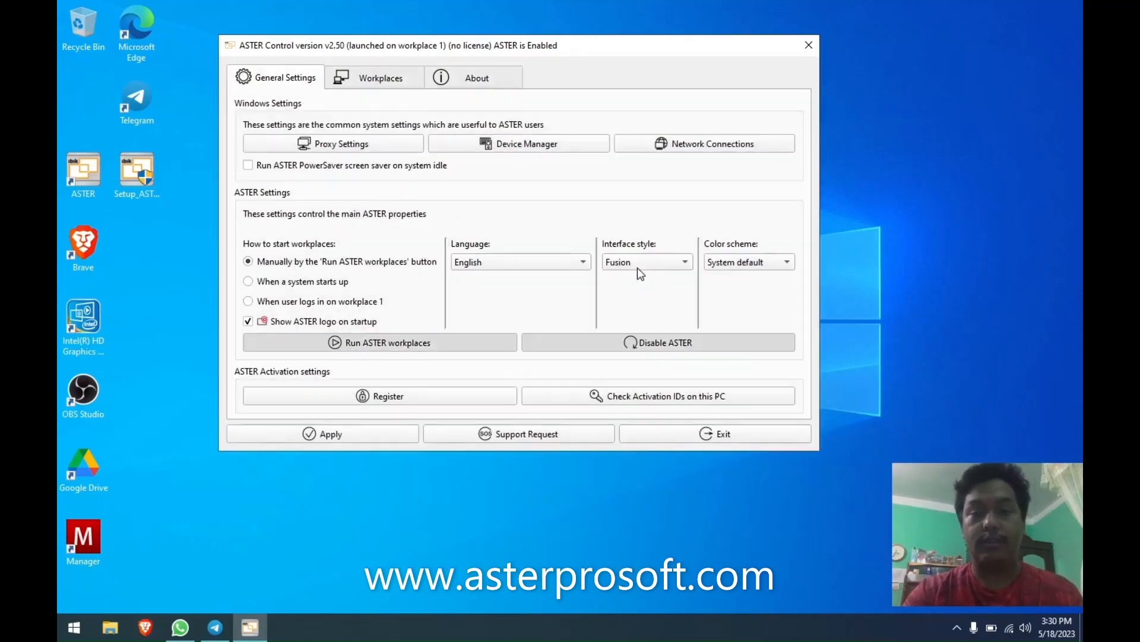
left_click(639, 261)
left_click(634, 244)
left_click(734, 253)
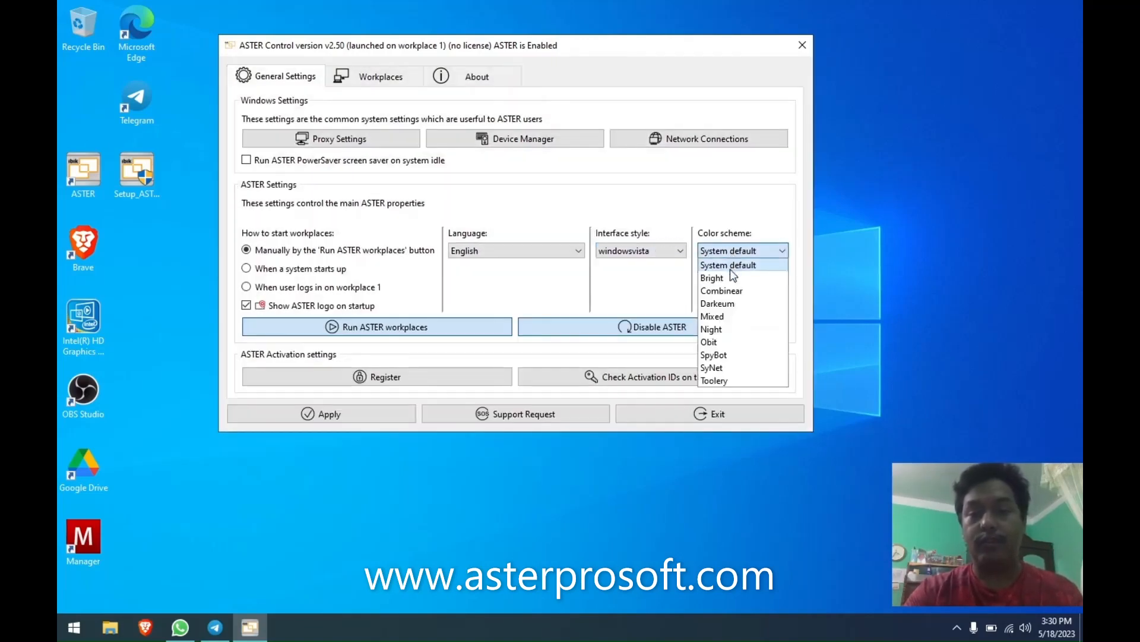
Apply the Bright color scheme and preview it under the Windows and Fusion styles.
left_click(725, 279)
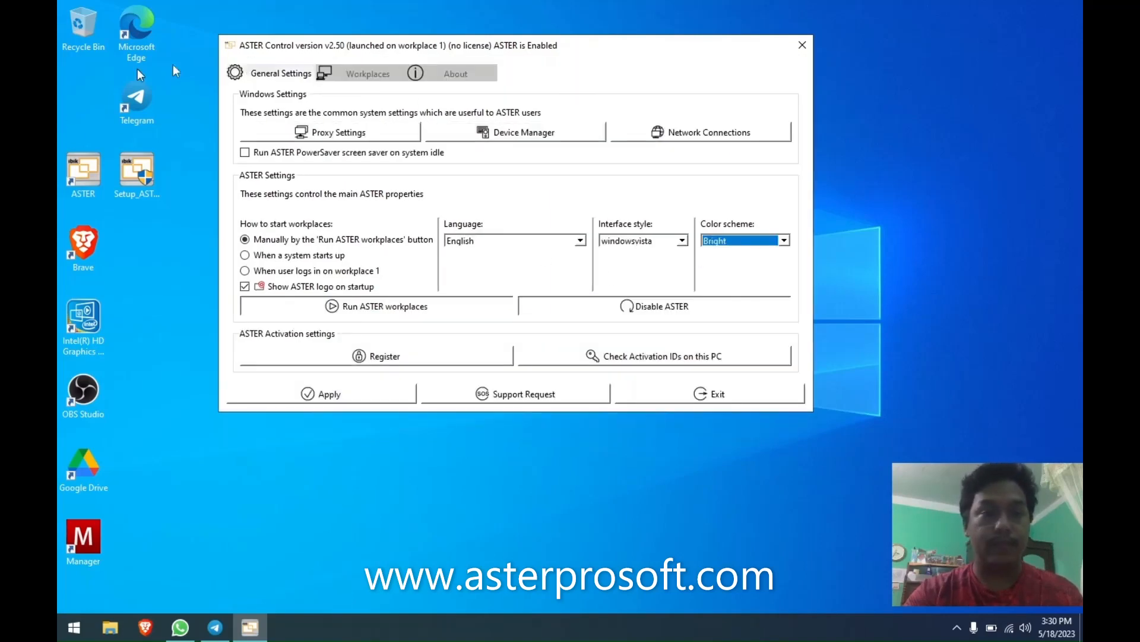
left_click(638, 244)
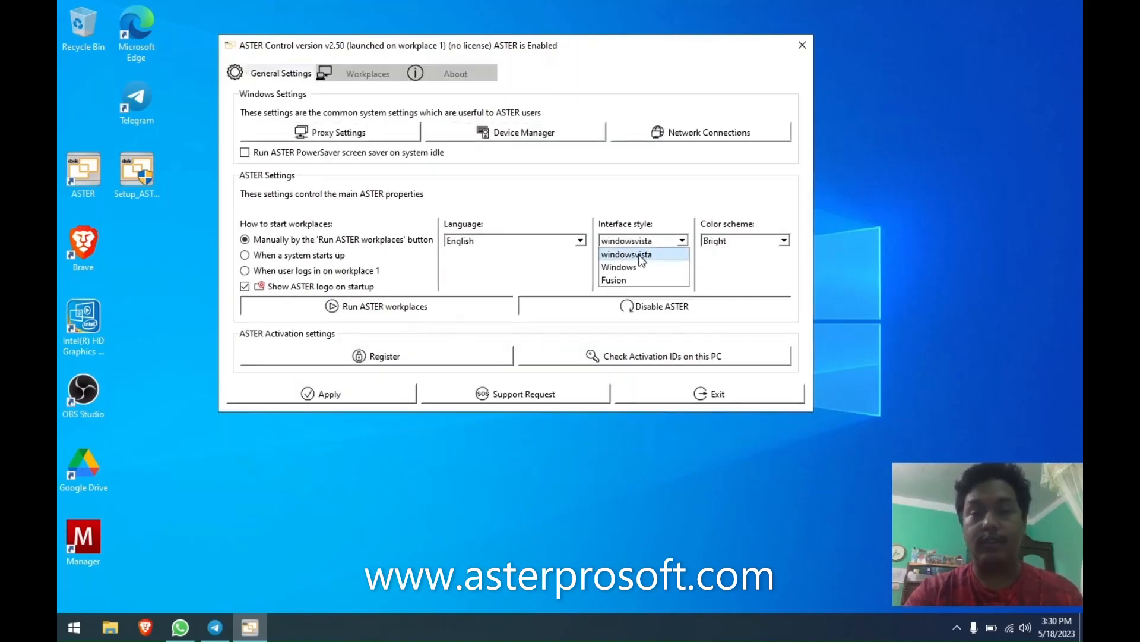
left_click(638, 267)
left_click(650, 248)
left_click(647, 283)
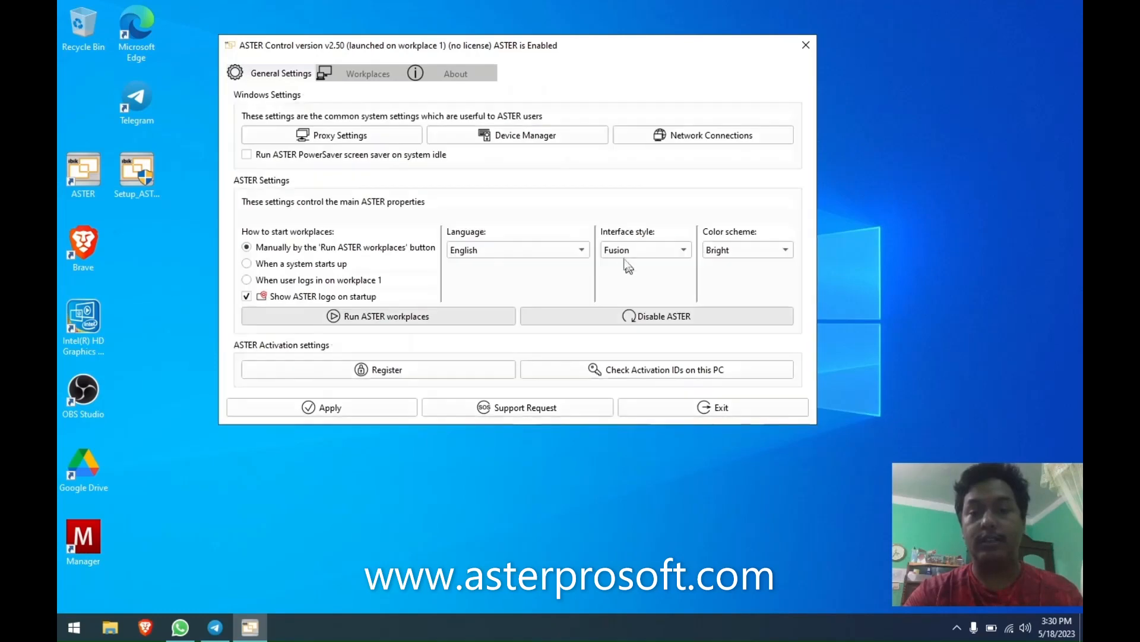
Try the Night color scheme, then switch to Mixed.
left_click(752, 252)
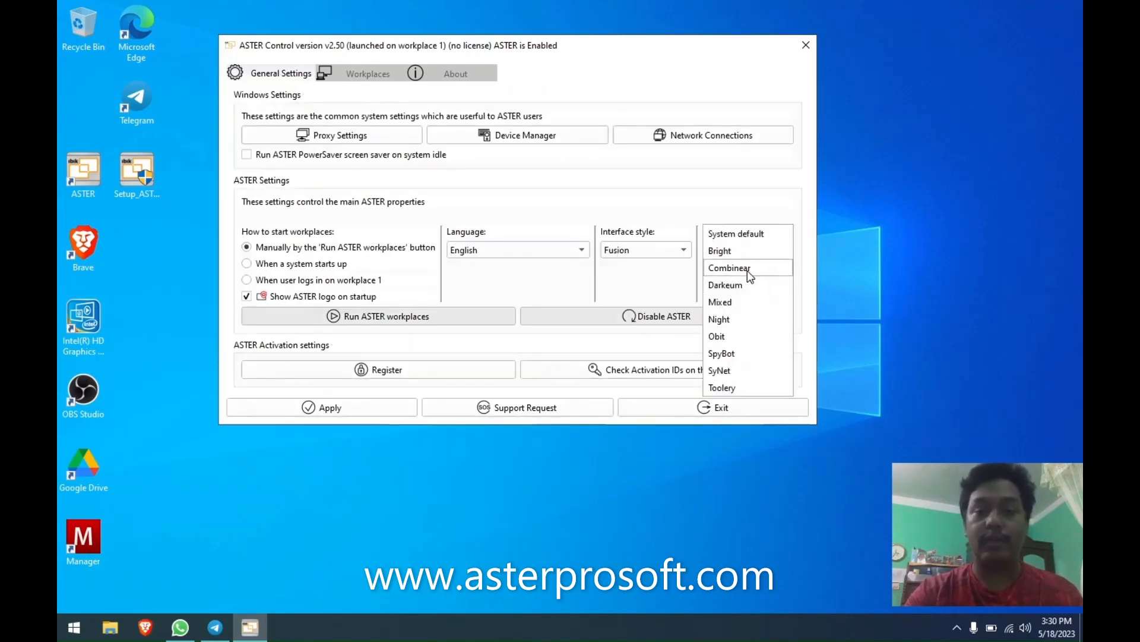
left_click(740, 319)
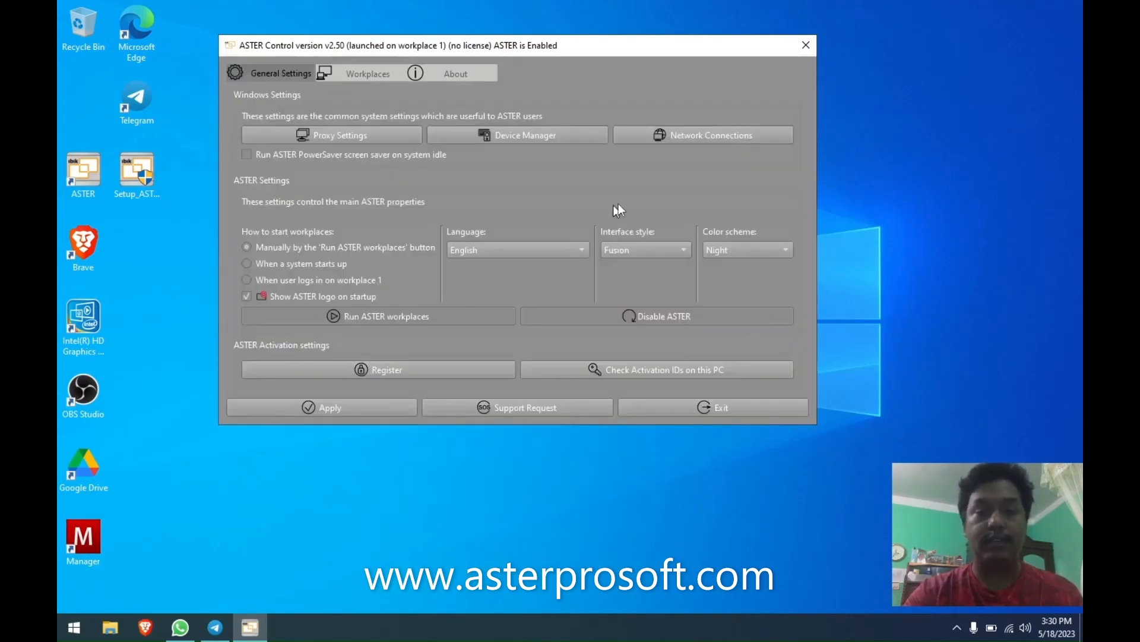
left_click(721, 250)
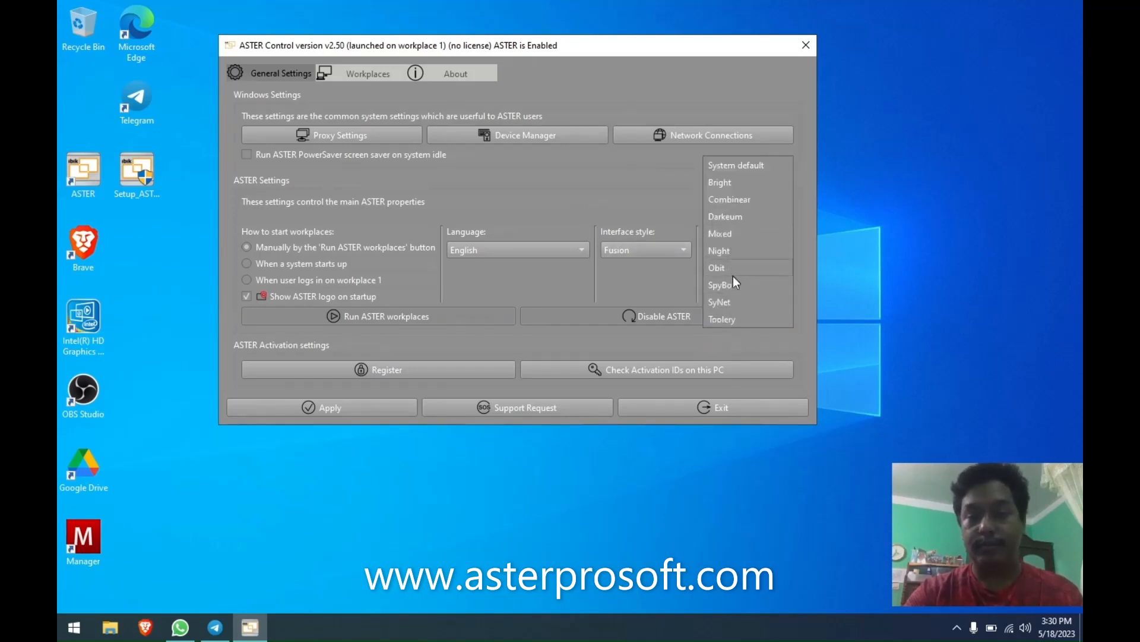
left_click(731, 248)
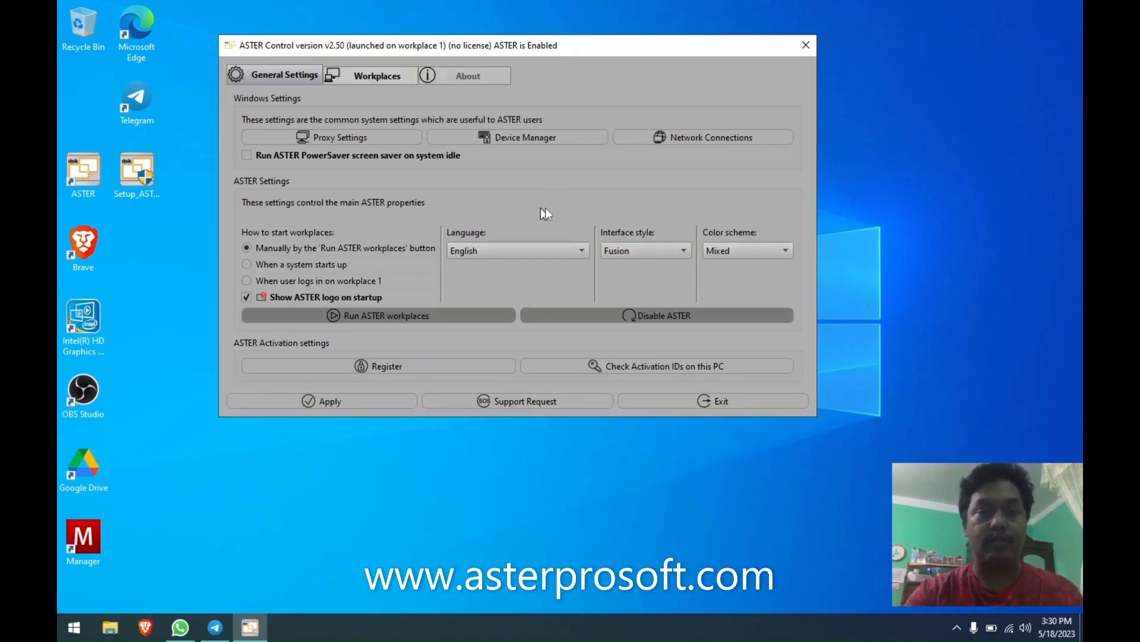
Cycle the interface style through Windows, windowsvista and Fusion, ending on windowsvista.
left_click(649, 250)
left_click(636, 255)
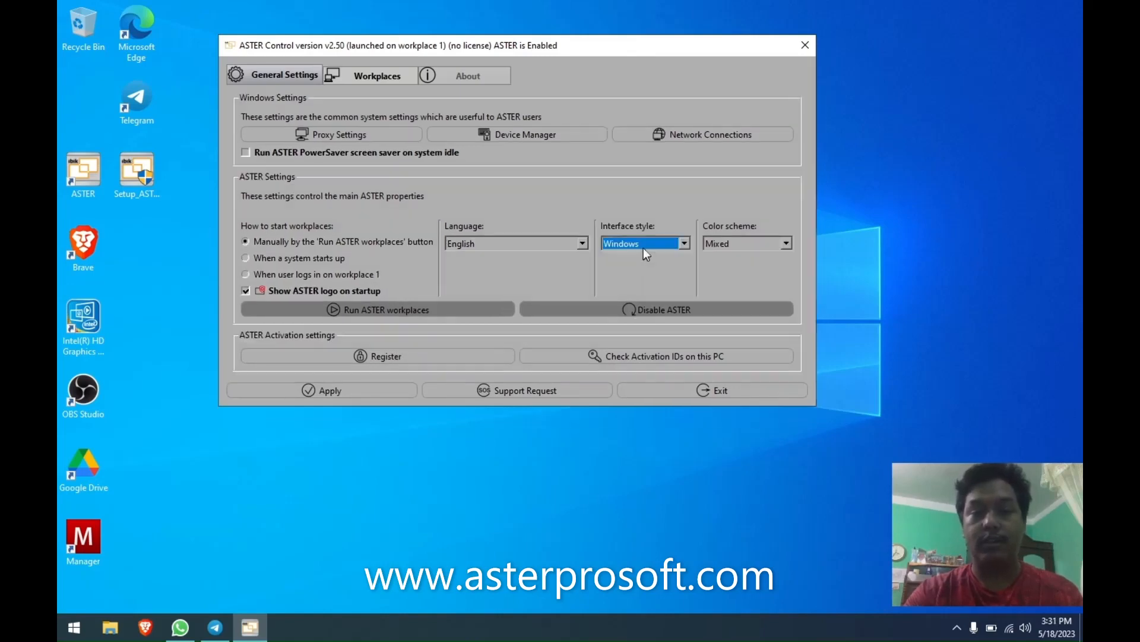
left_click(643, 247)
left_click(633, 257)
left_click(665, 242)
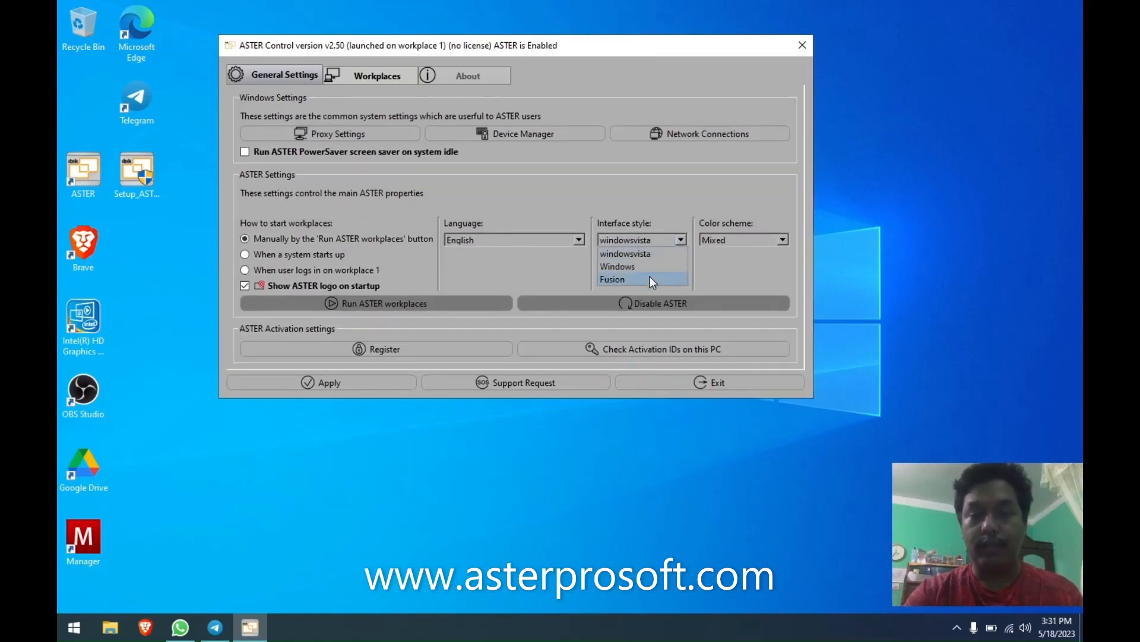
left_click(650, 275)
left_click(649, 251)
left_click(643, 242)
left_click(732, 240)
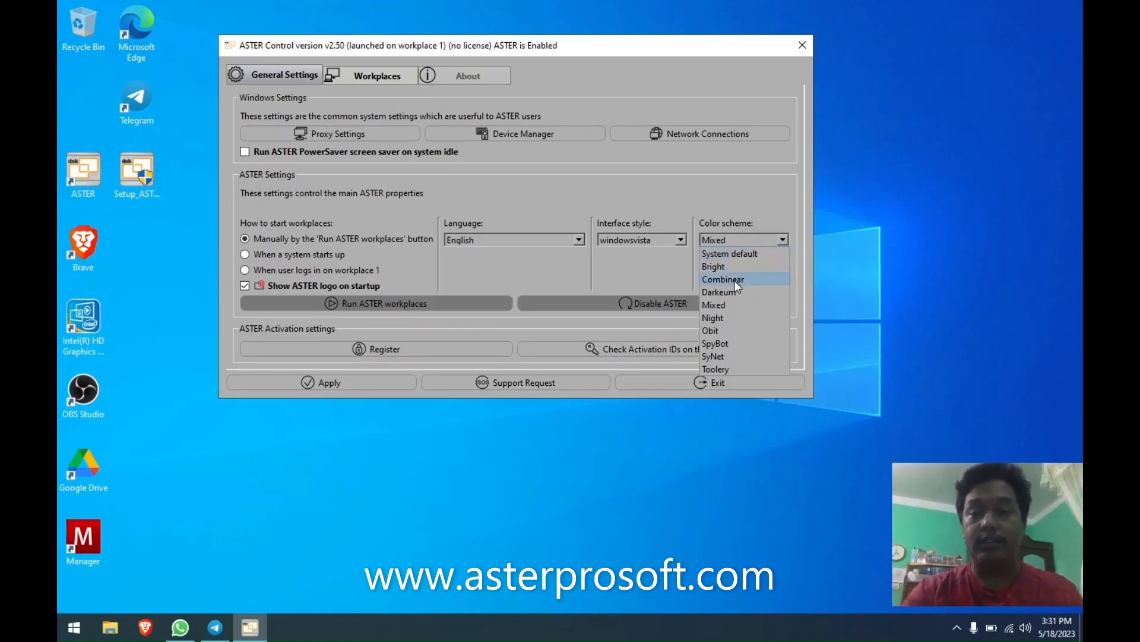
Shift the window right and preview the Windows and Fusion styles, returning to windowsvista.
key("Escape")
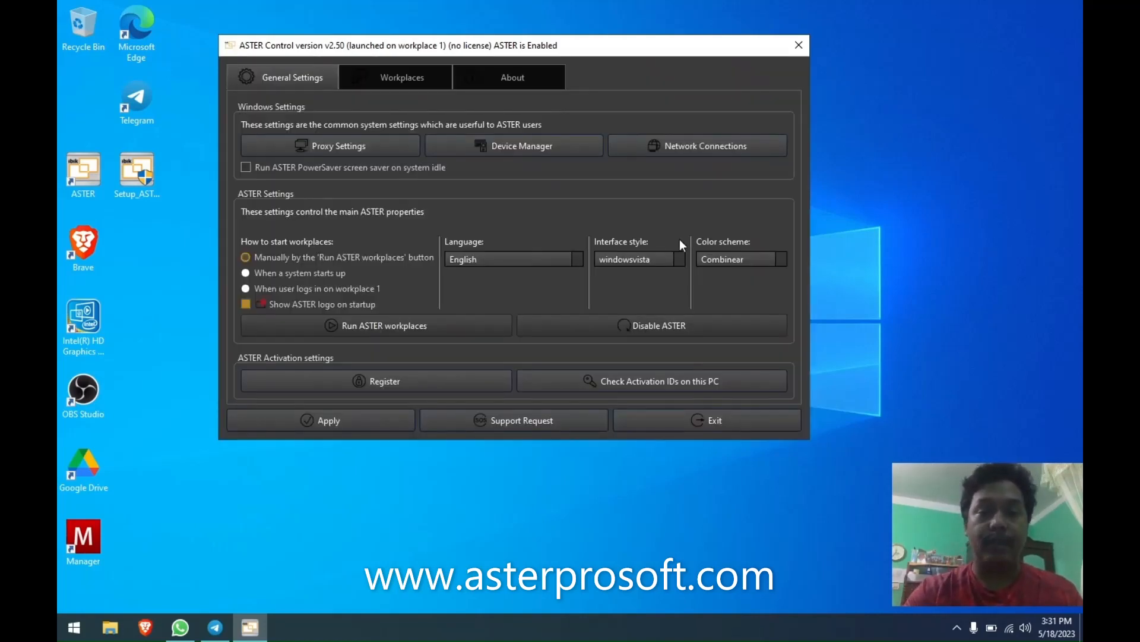
left_click_drag(555, 44, 627, 45)
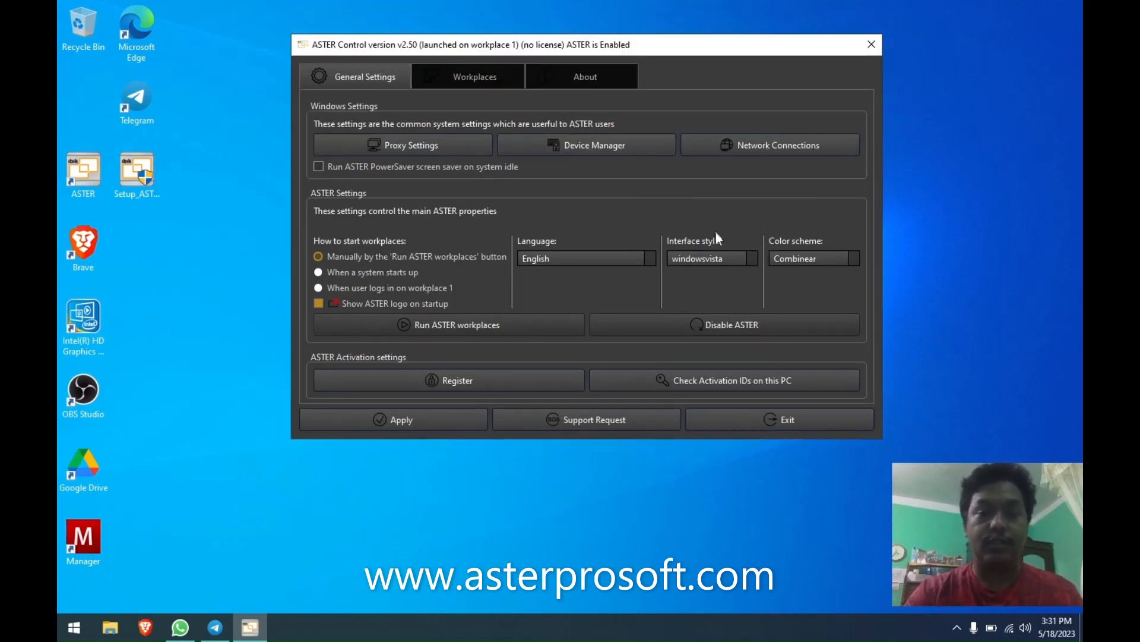
left_click(715, 260)
left_click(712, 291)
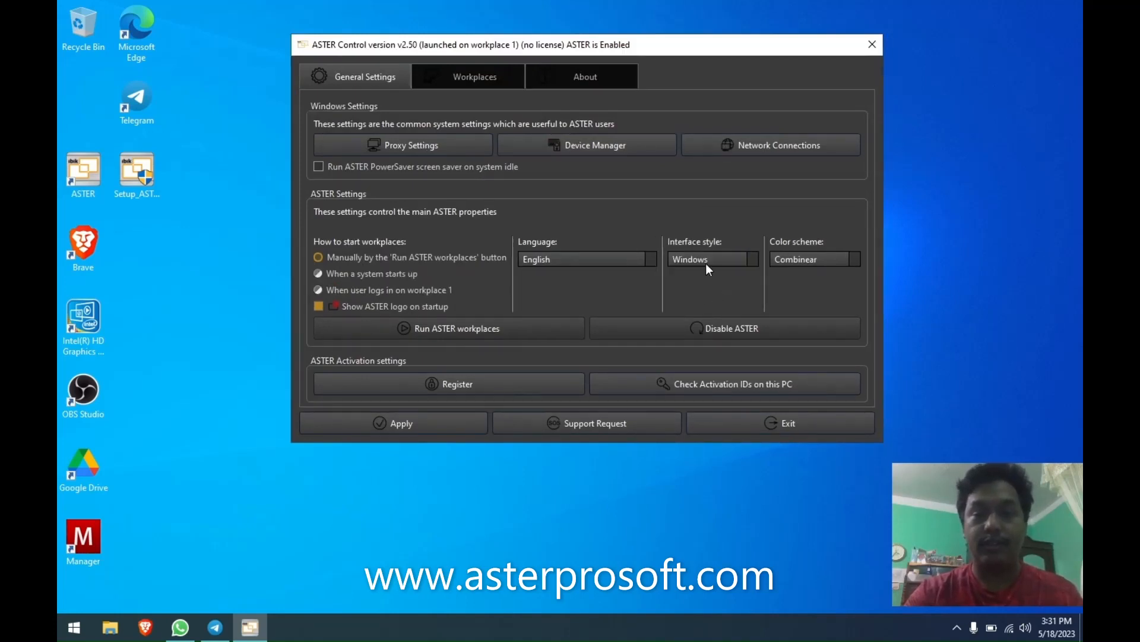
left_click(709, 259)
left_click(704, 297)
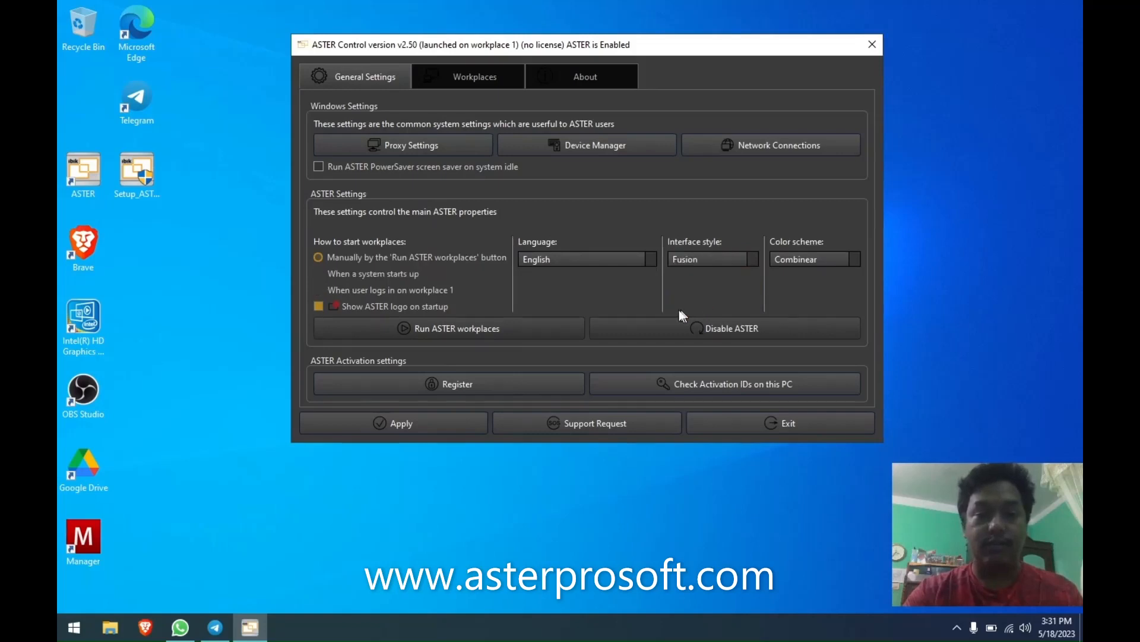
left_click(718, 259)
left_click(707, 241)
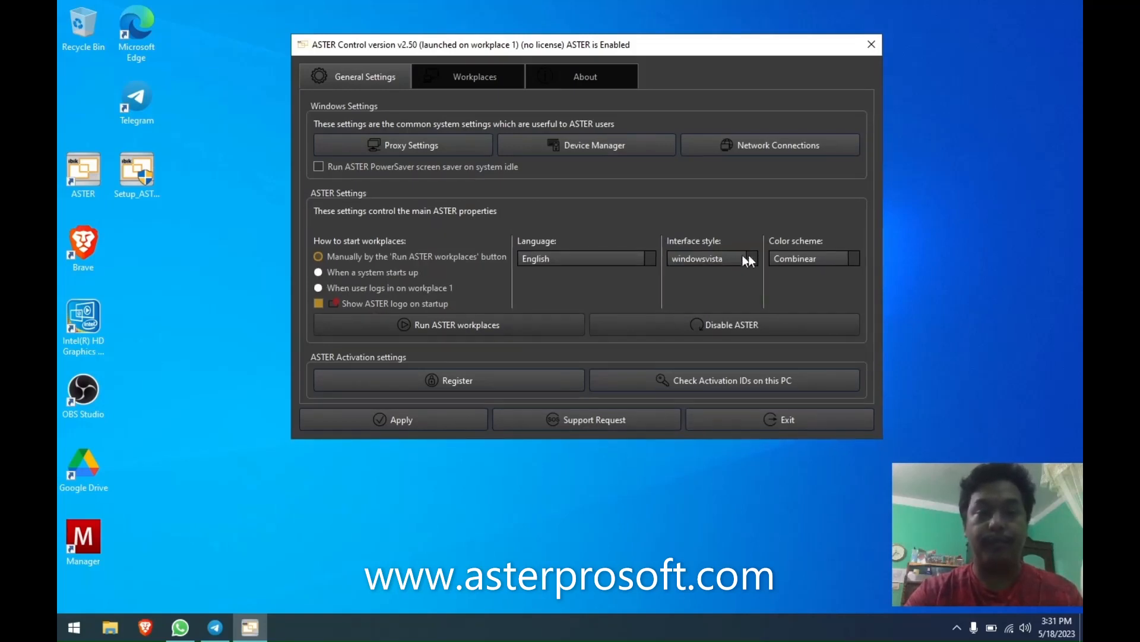
Try the Darkeum and Obit colour schemes, then settle on SyNet.
left_click(812, 259)
left_click(811, 315)
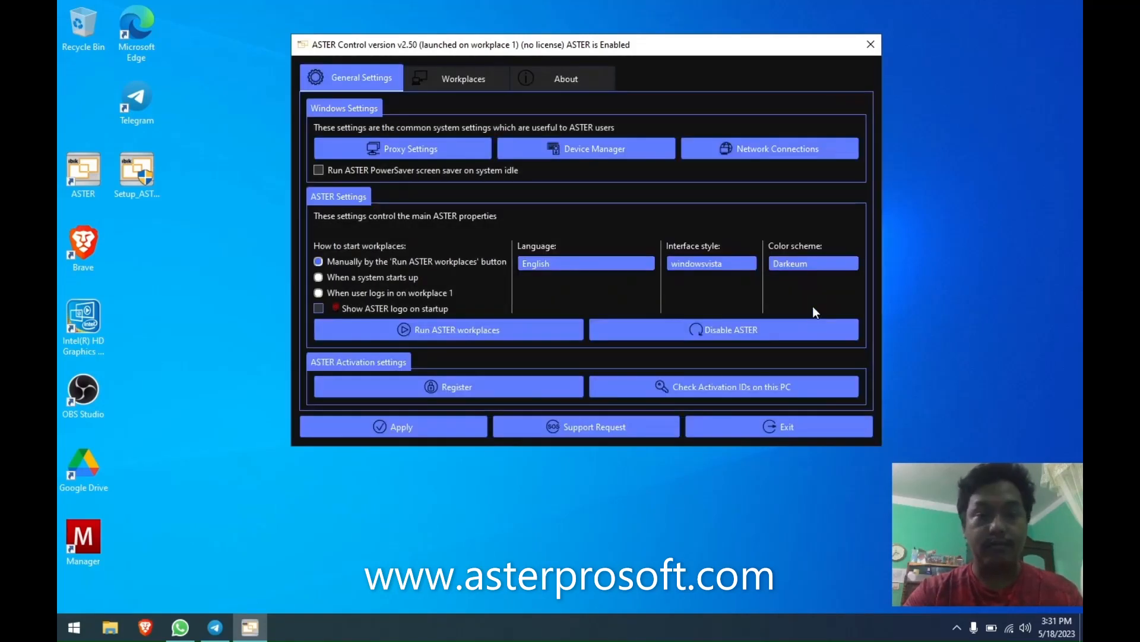
left_click(814, 266)
left_click(818, 356)
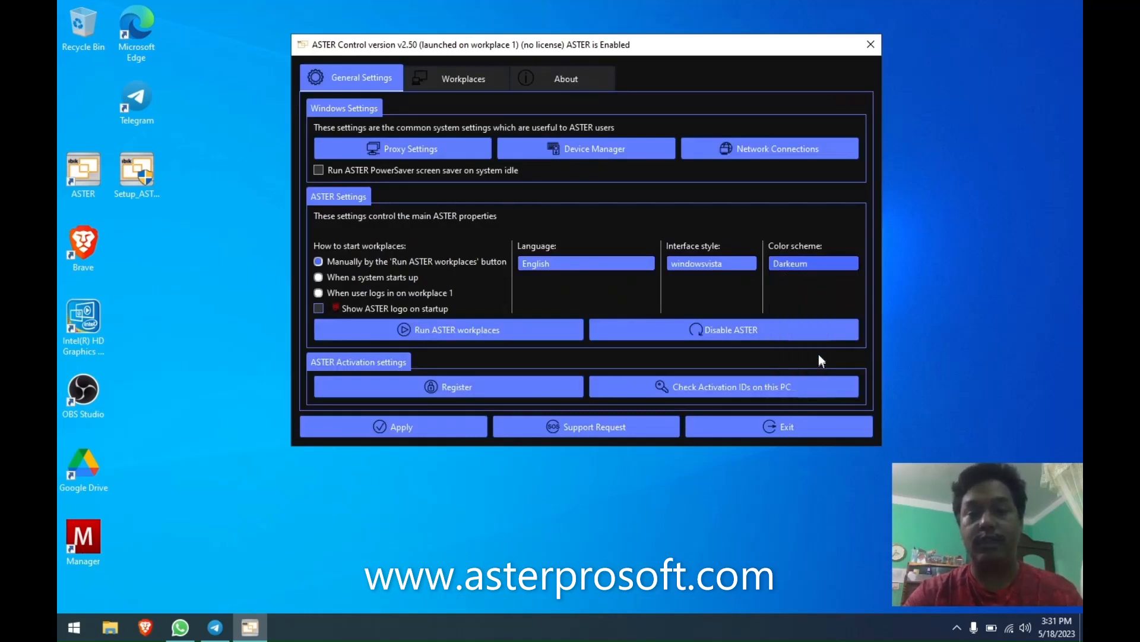
left_click(825, 247)
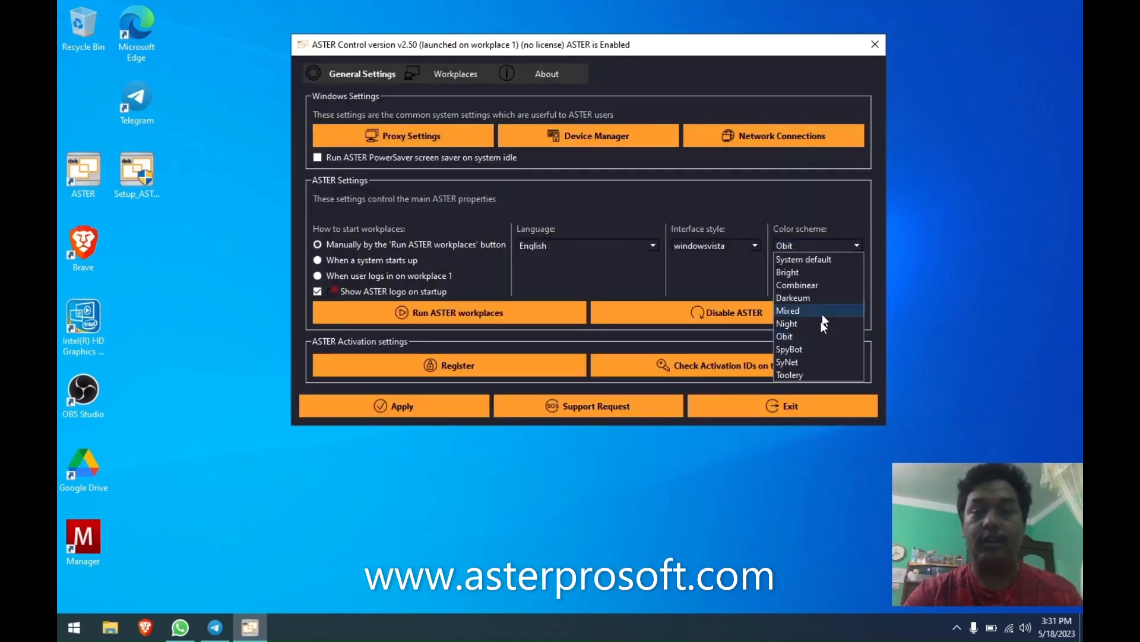
left_click(815, 363)
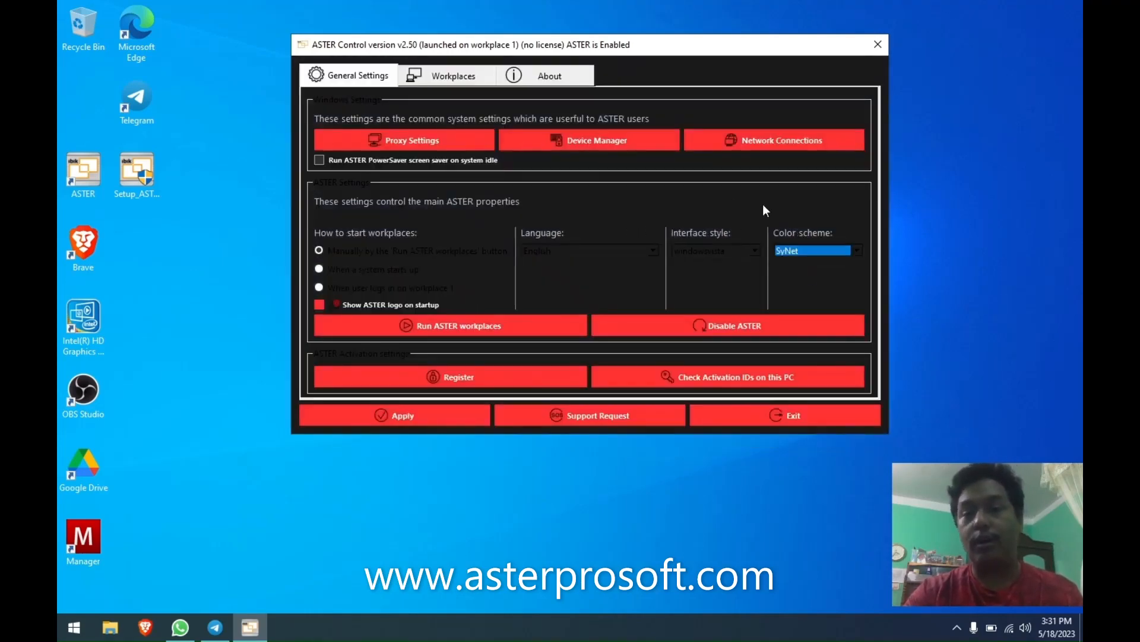
double_click(98, 30)
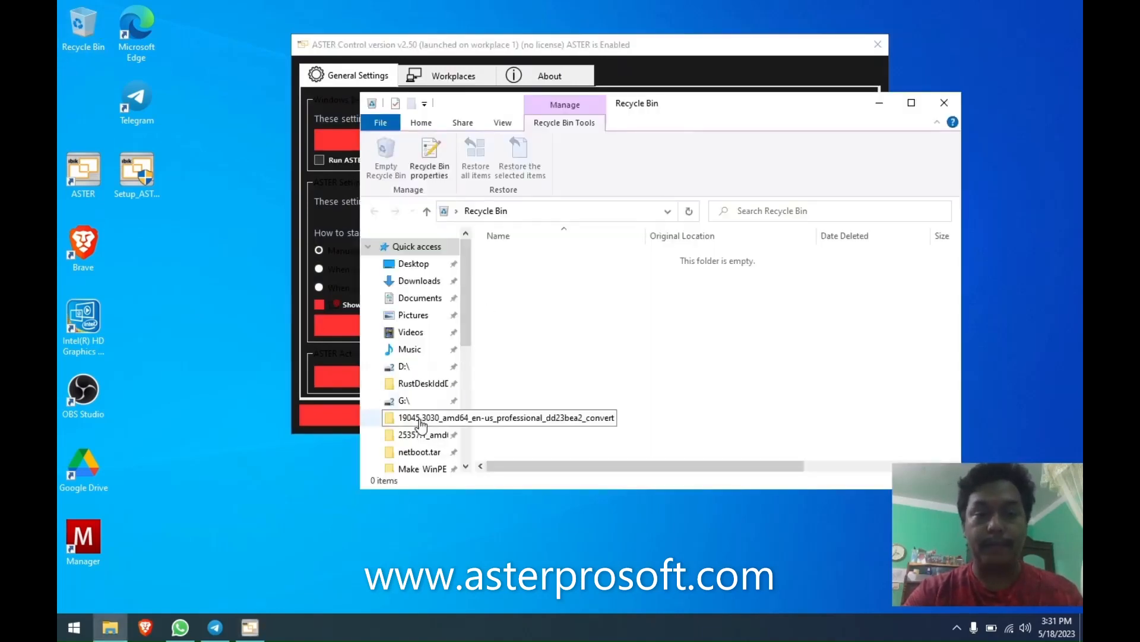
Open C:\Program Files\ASTER\Skins and sort its files by Date modified, newest first.
scroll(431, 407, "down", 3)
left_click(412, 411)
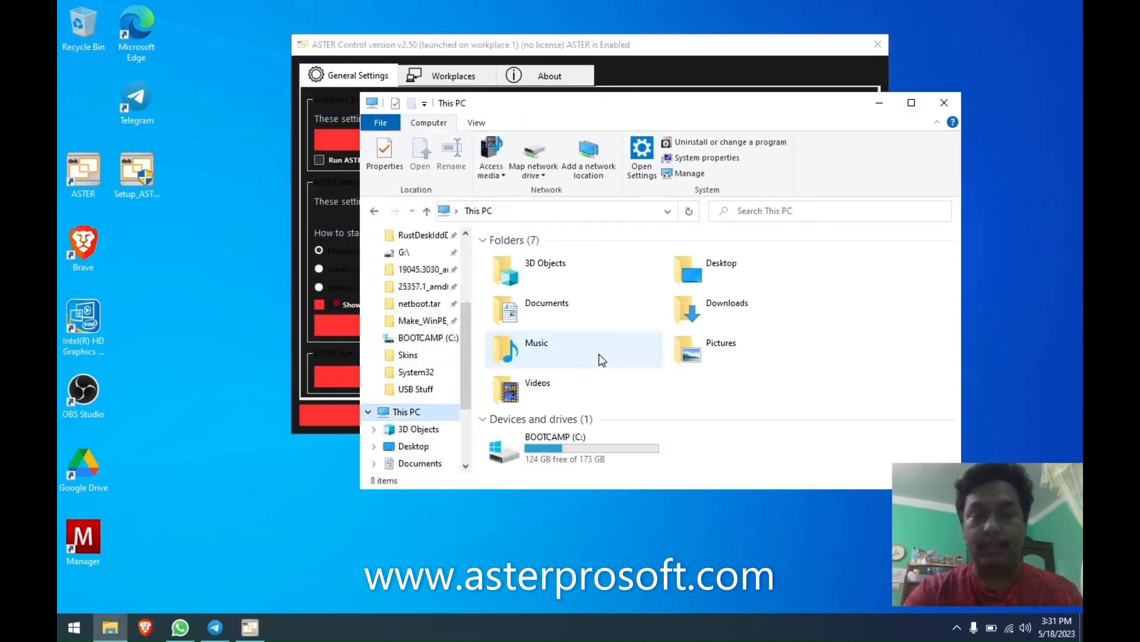
double_click(558, 446)
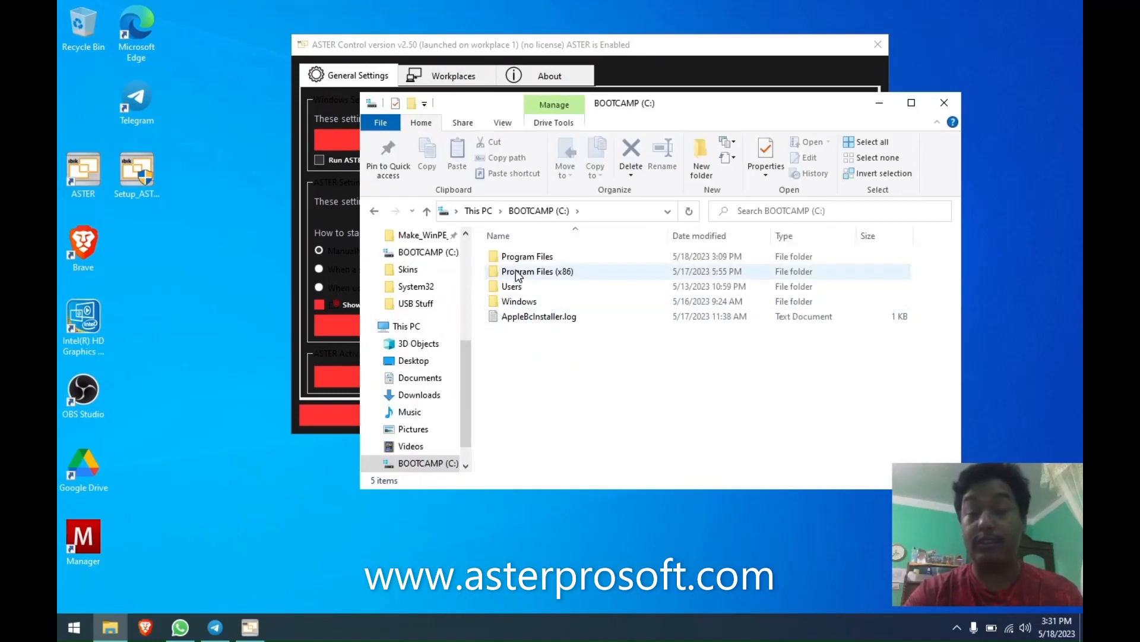
double_click(517, 256)
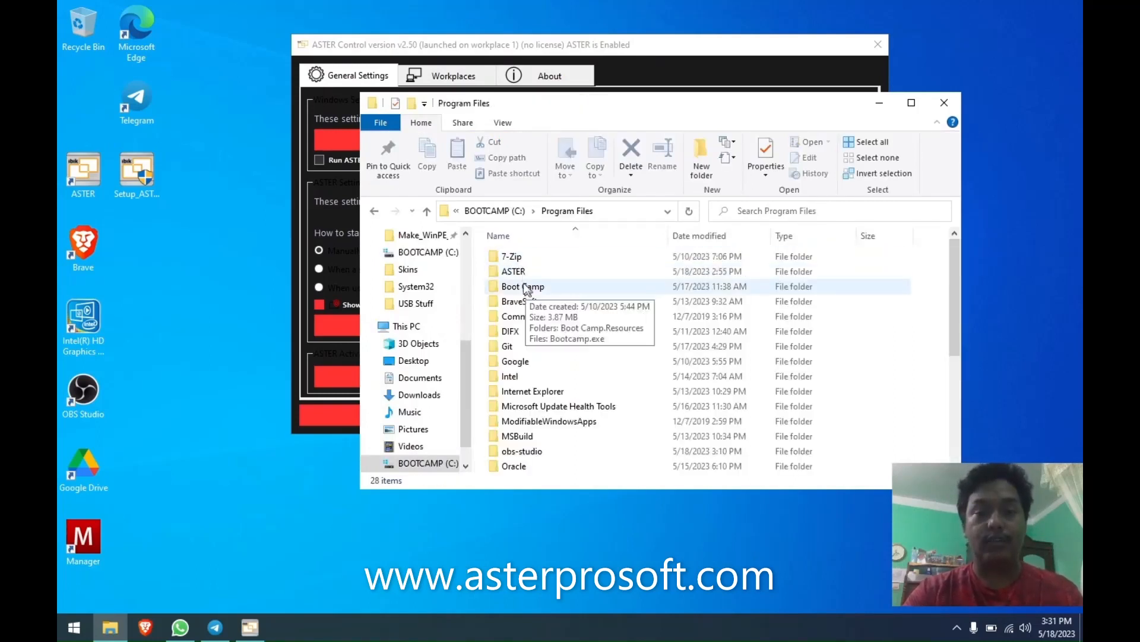
double_click(513, 271)
left_click(514, 392)
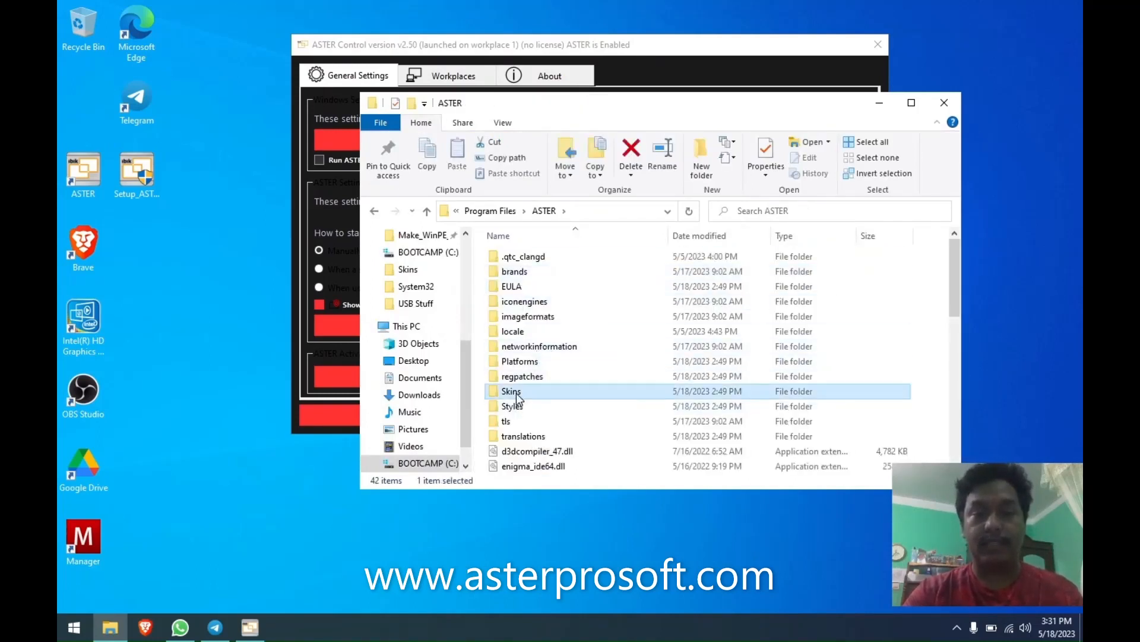
double_click(515, 392)
left_click(701, 237)
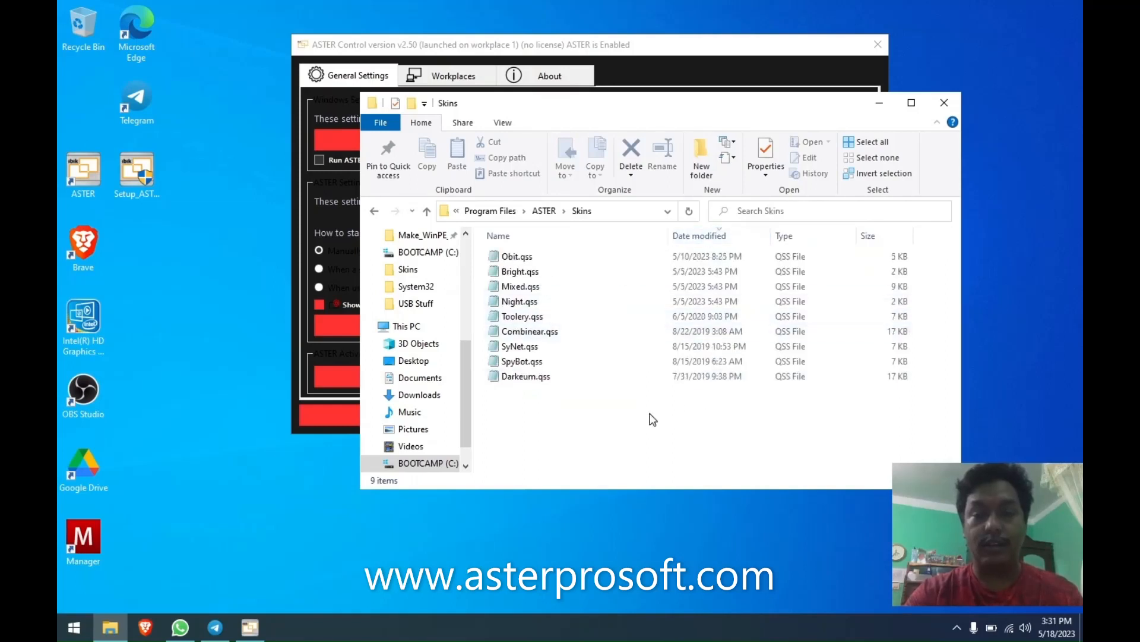
Select the older skin files Toolery through Darkeum, then select only Night.qss.
left_click_drag(530, 409, 523, 318)
left_click(543, 428)
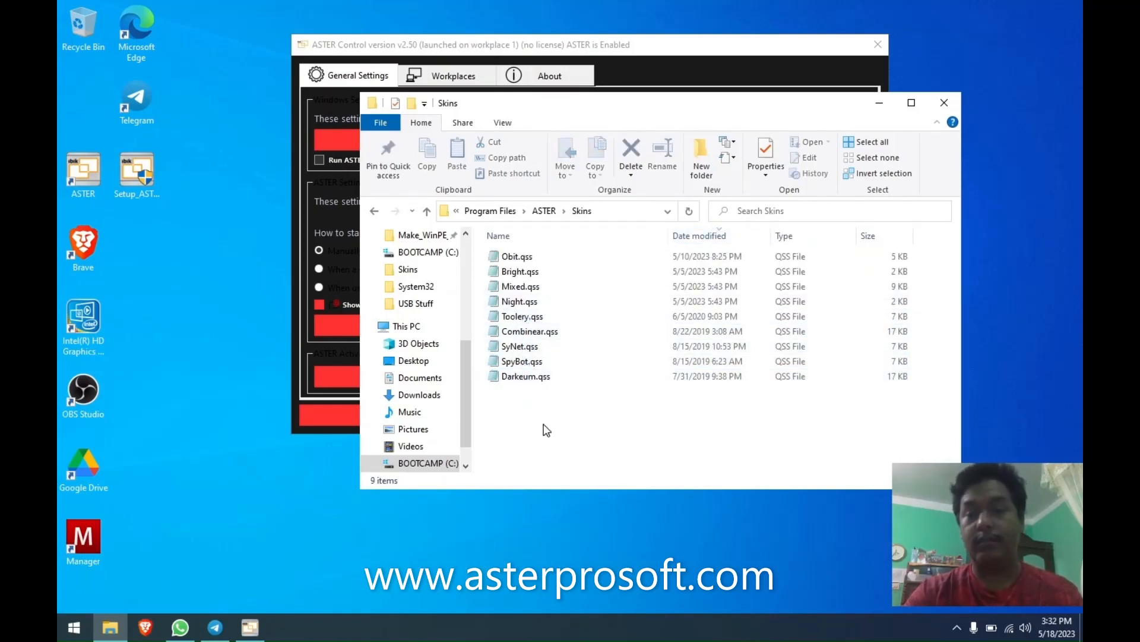
left_click_drag(545, 432, 523, 320)
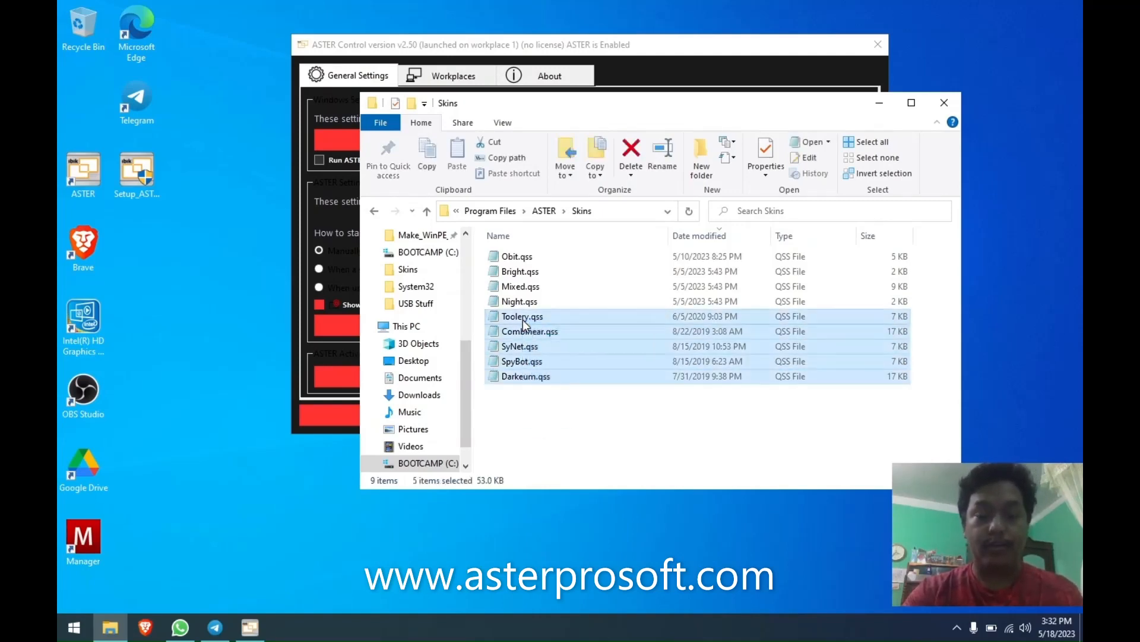
left_click_drag(530, 445, 534, 318)
left_click(528, 451)
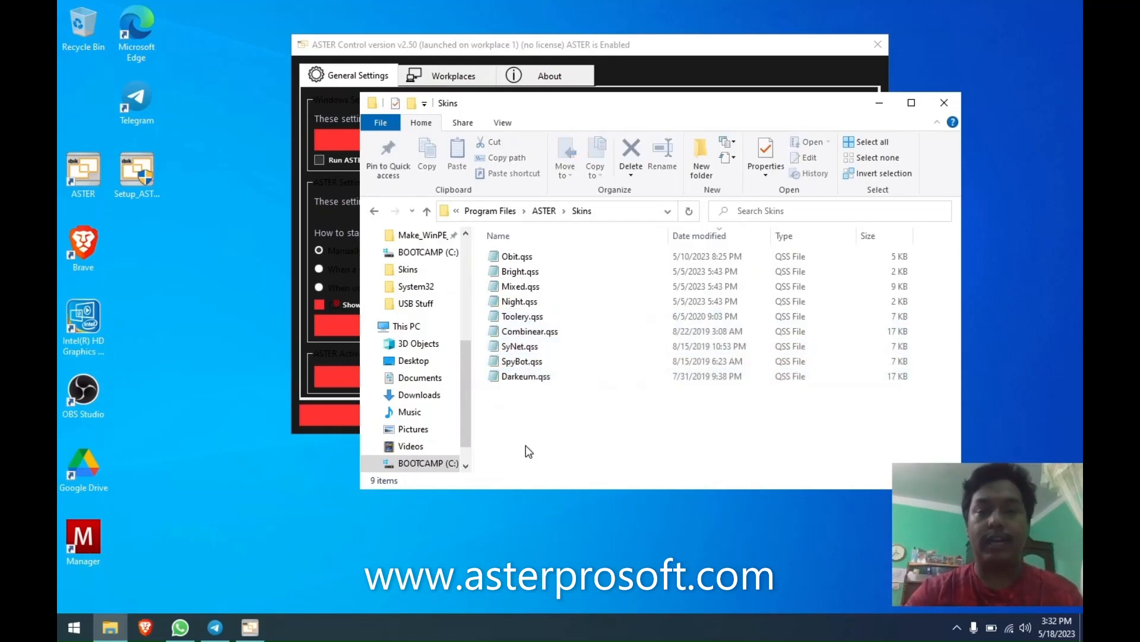
left_click(538, 305)
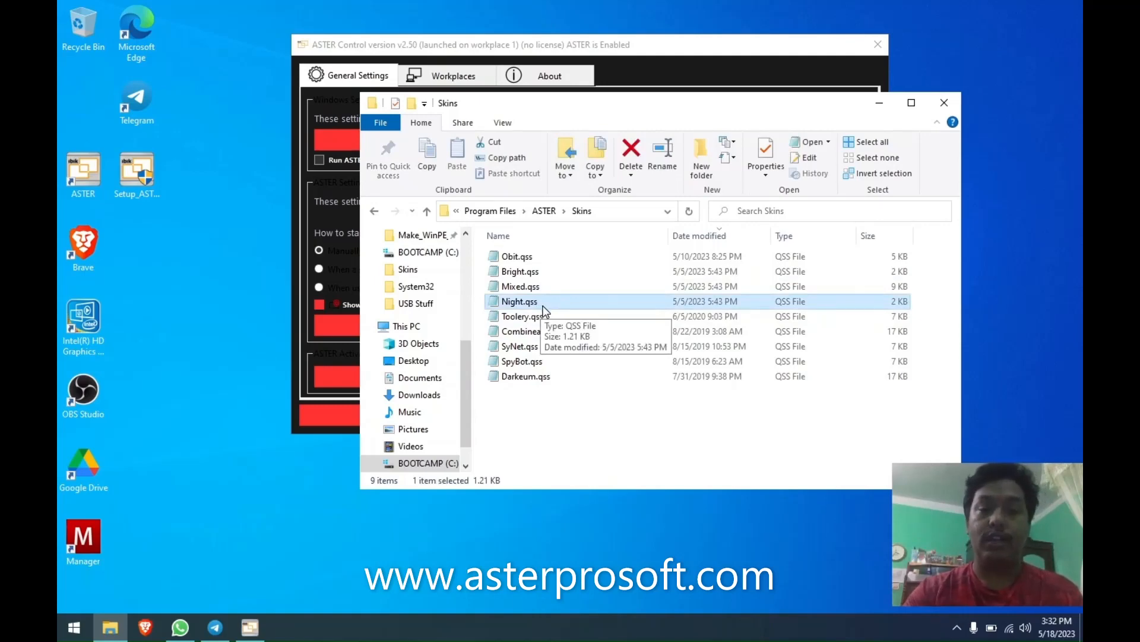
double_click(542, 303)
scroll(424, 310, "down", 7)
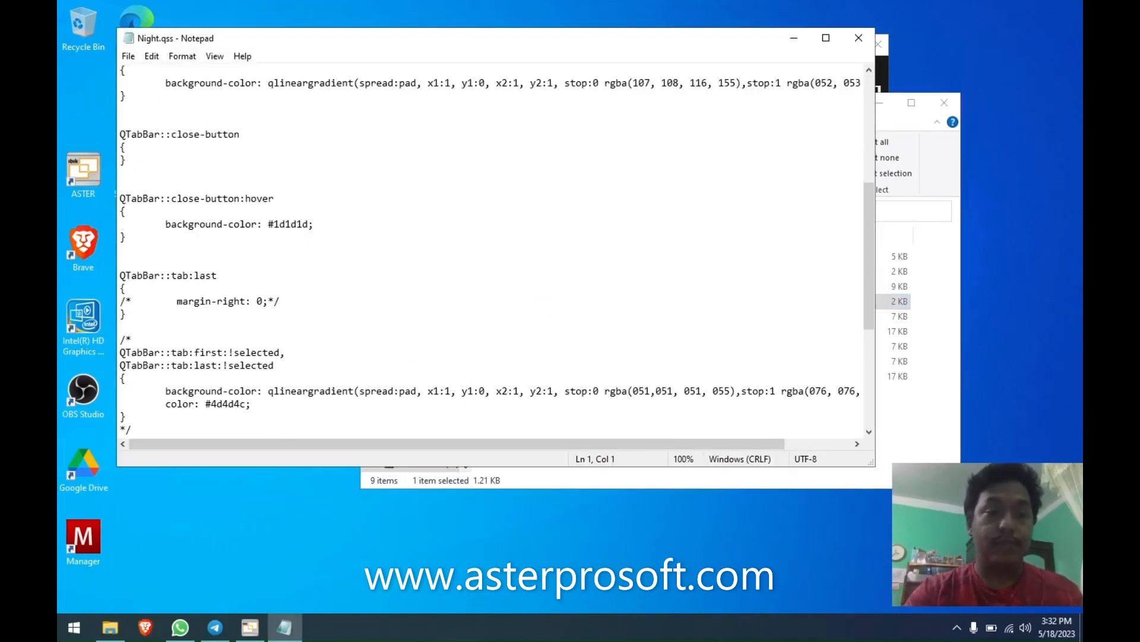
scroll(425, 309, "up", 7)
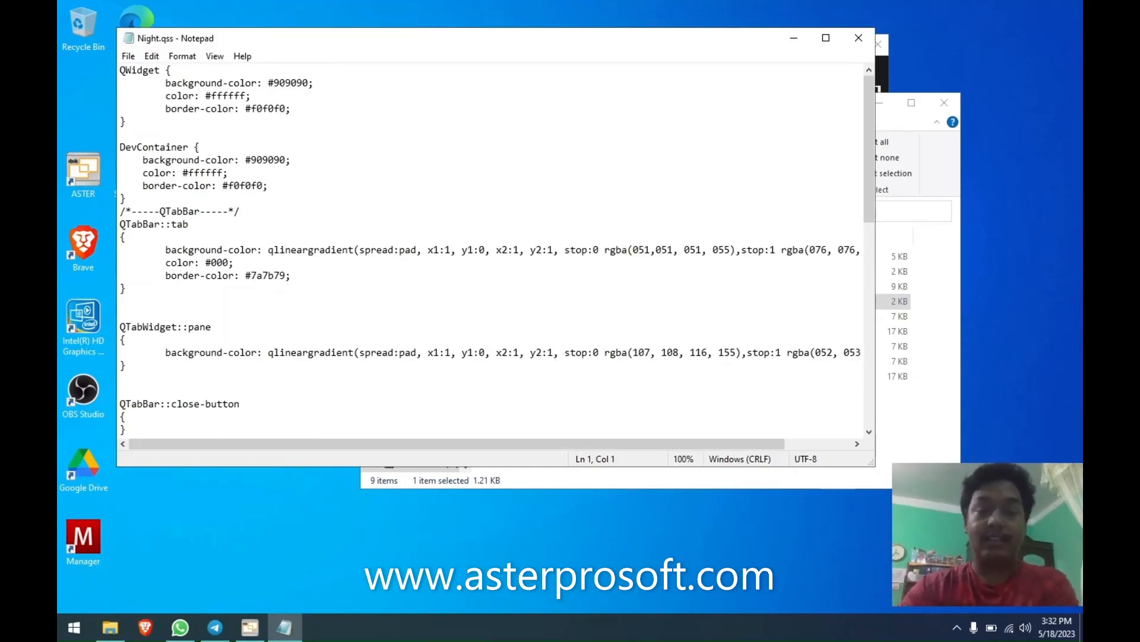
left_click(859, 37)
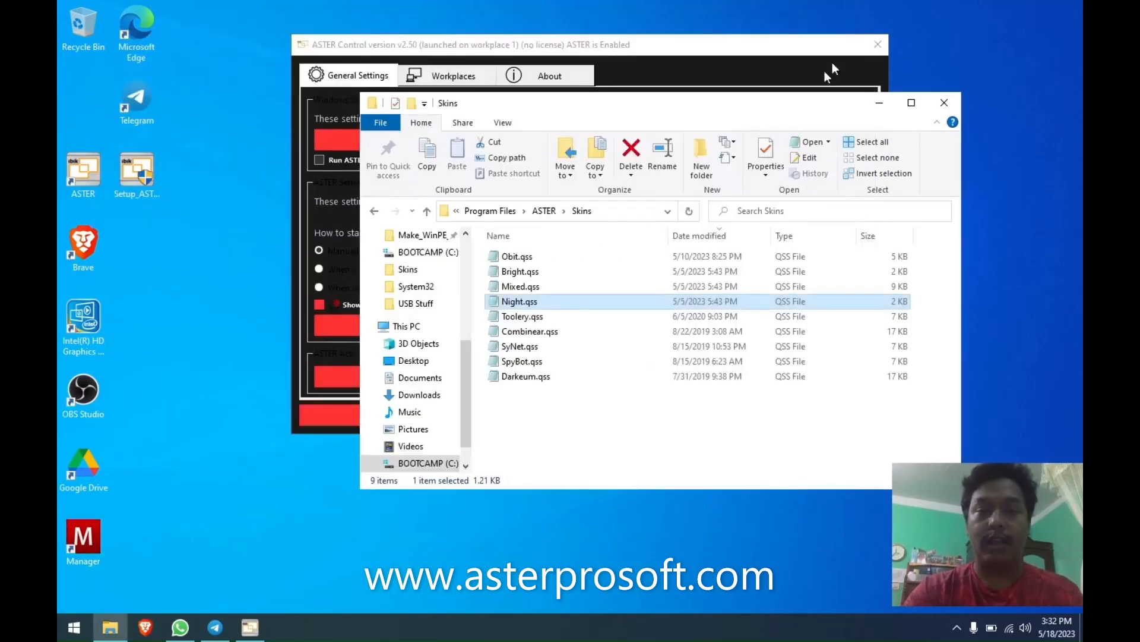
Select the Combinear, SyNet, SpyBot and Darkeum skins, then bring up Brave from the taskbar.
left_click_drag(600, 419, 543, 324)
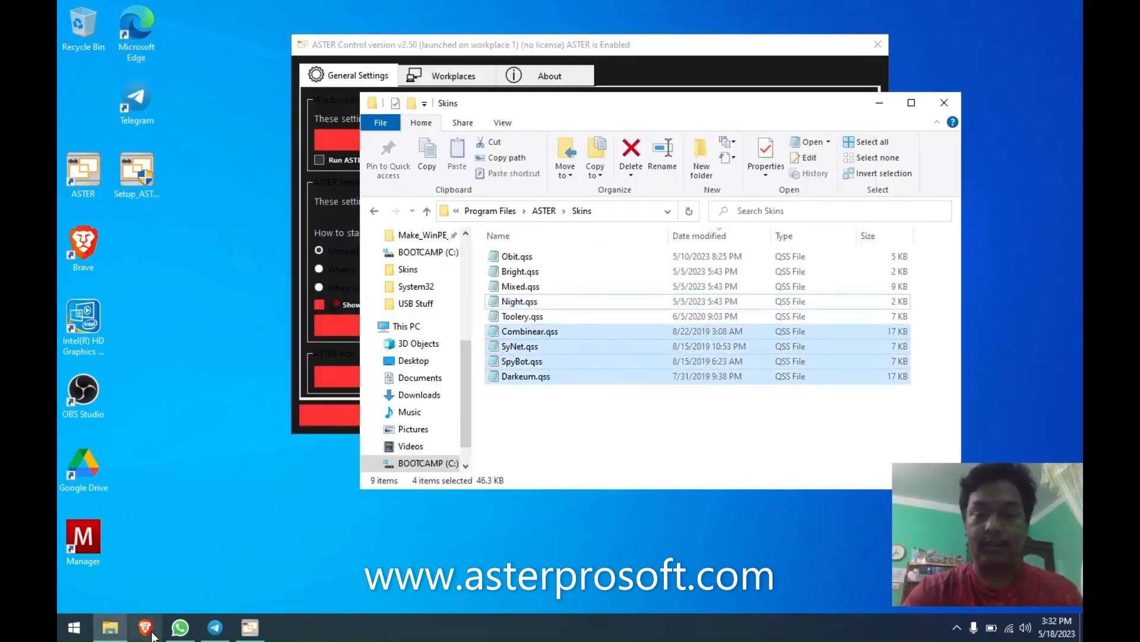
left_click(955, 632)
left_click(145, 631)
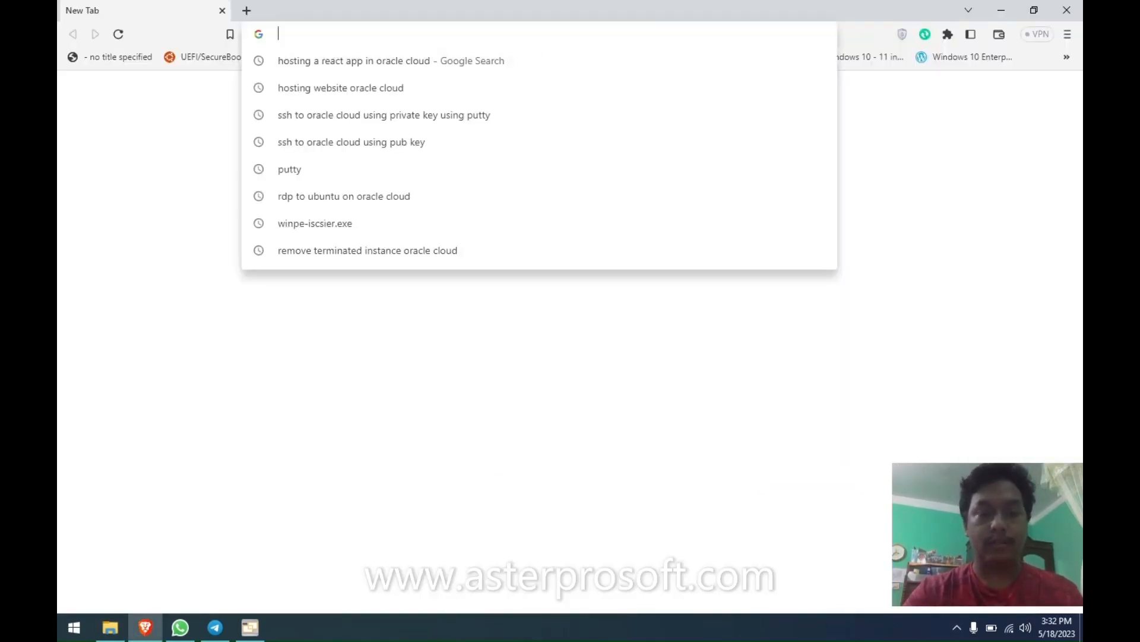
Search Google for 'qss styles' and open the DevSec Studio Qss Stock result.
type("sqq")
key("BackSpace")
key("BackSpace")
key("BackSpace")
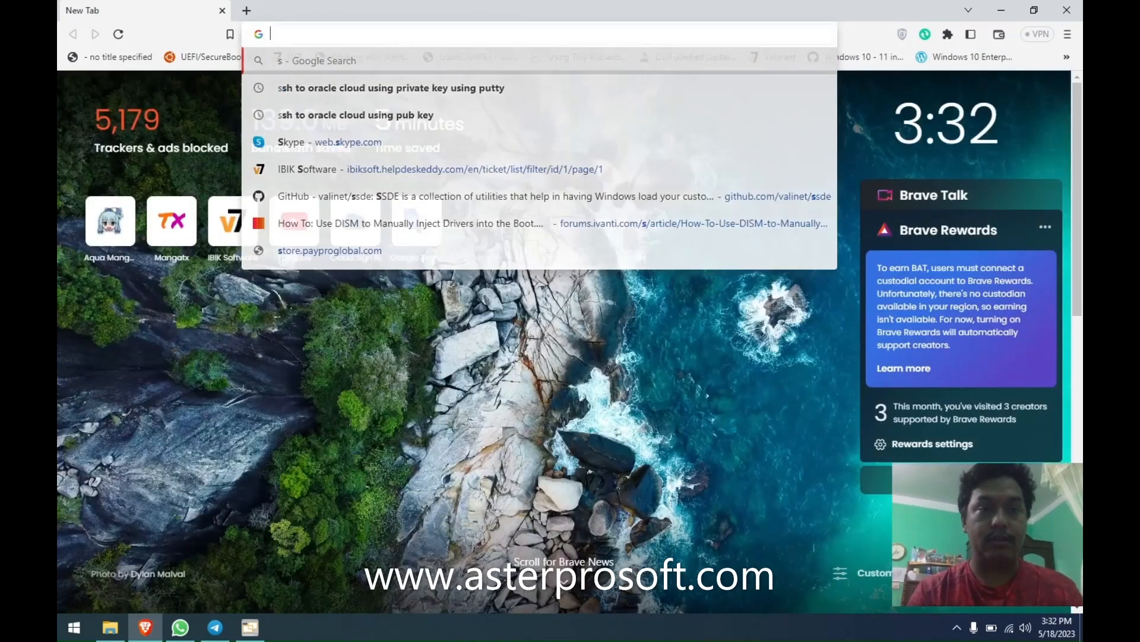
type("qss st")
type("yles")
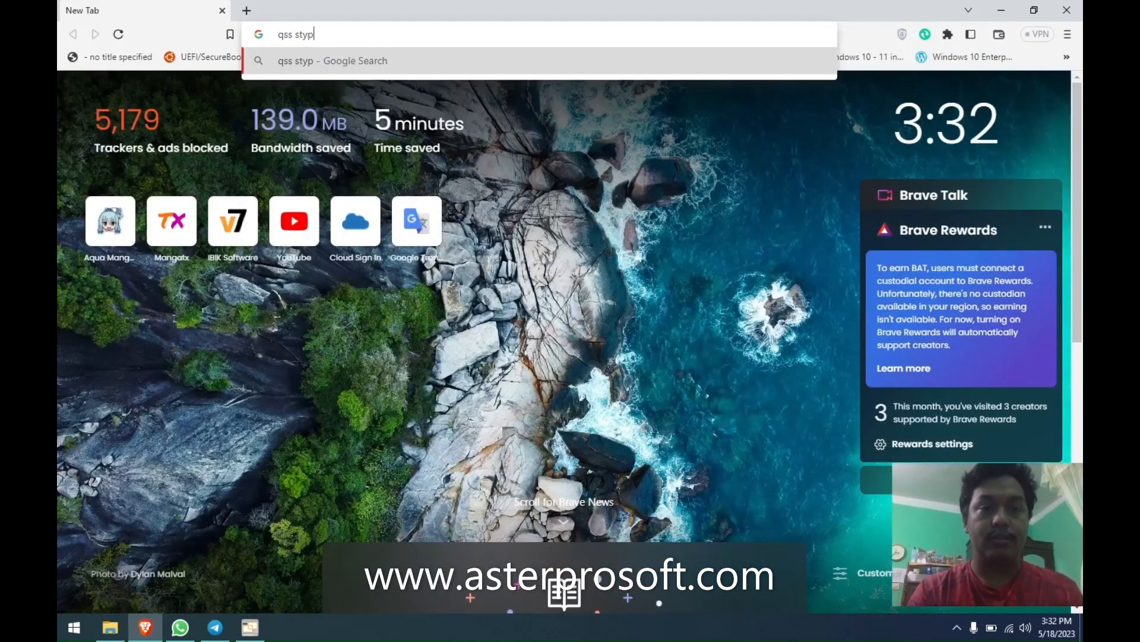
key("Return")
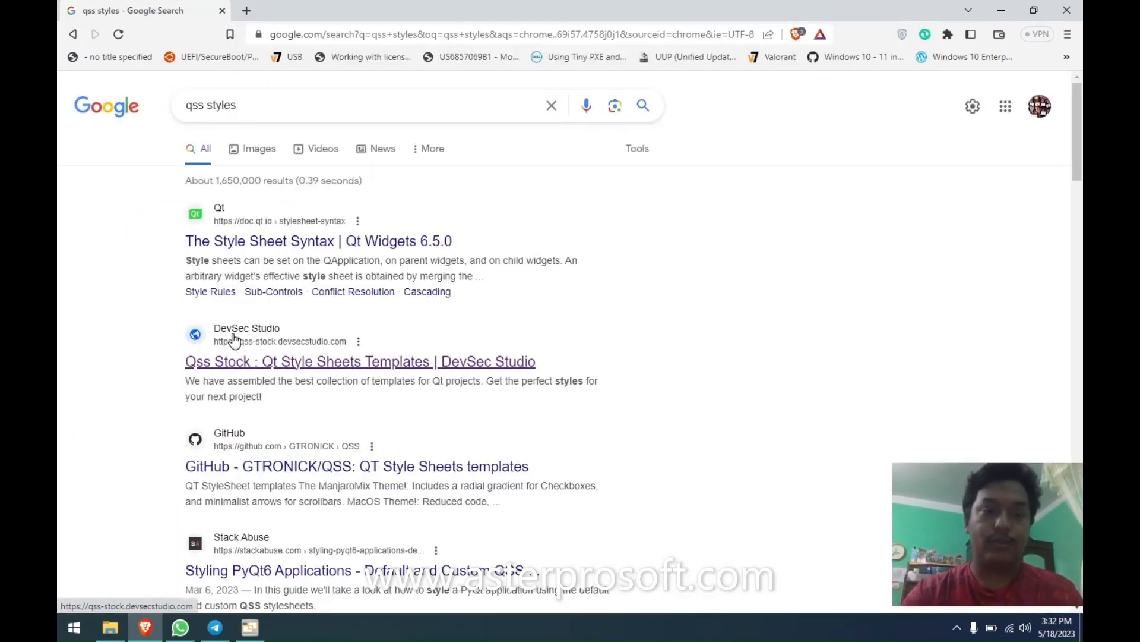
left_click(466, 370)
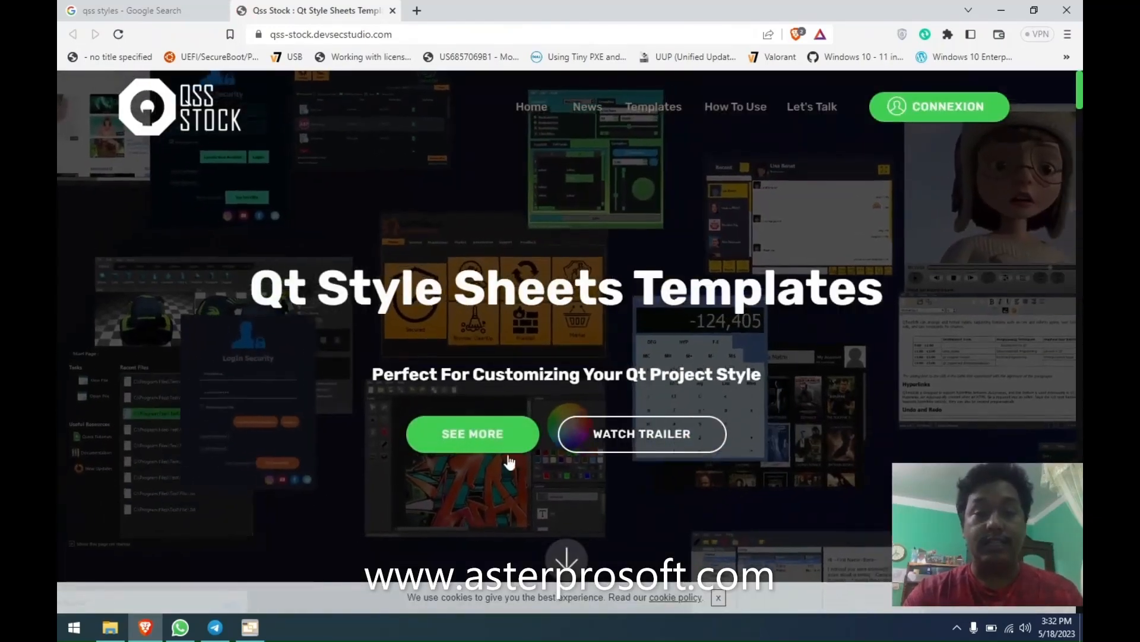
Scroll through the QSS Stock template gallery, then close its tab to return to the Google results.
left_click(458, 433)
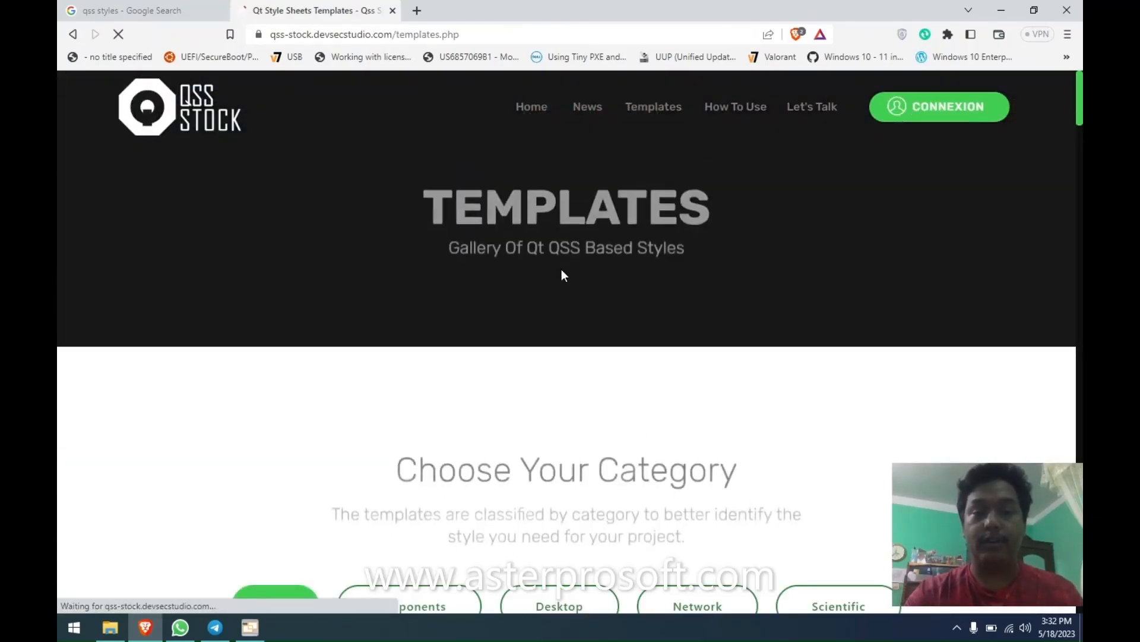
scroll(569, 280, "down", 7)
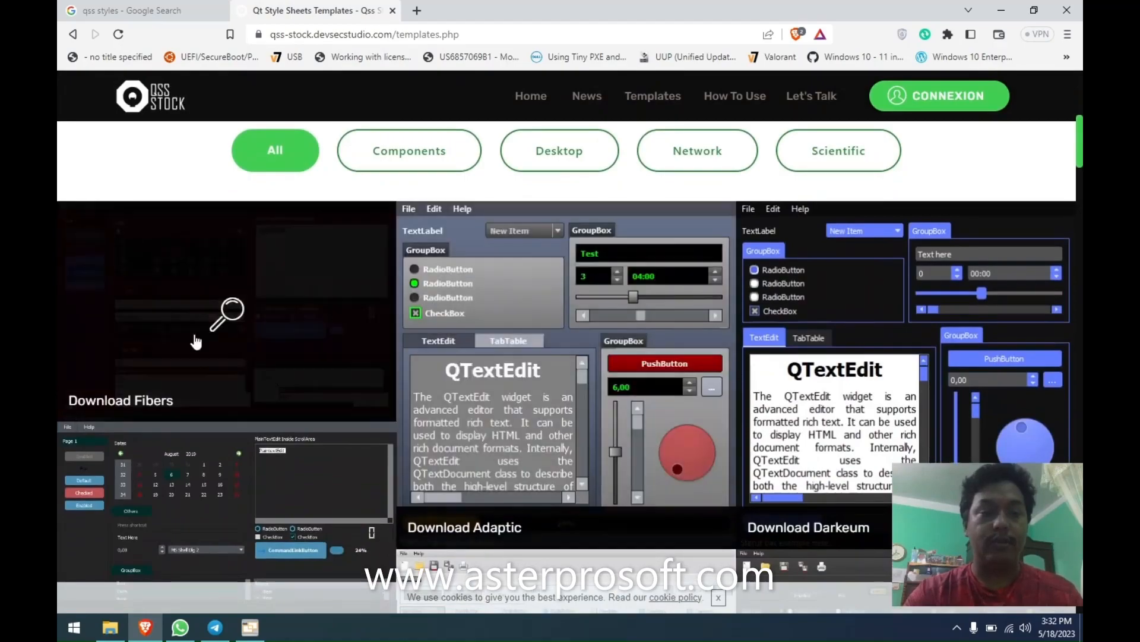
scroll(629, 401, "down", 5)
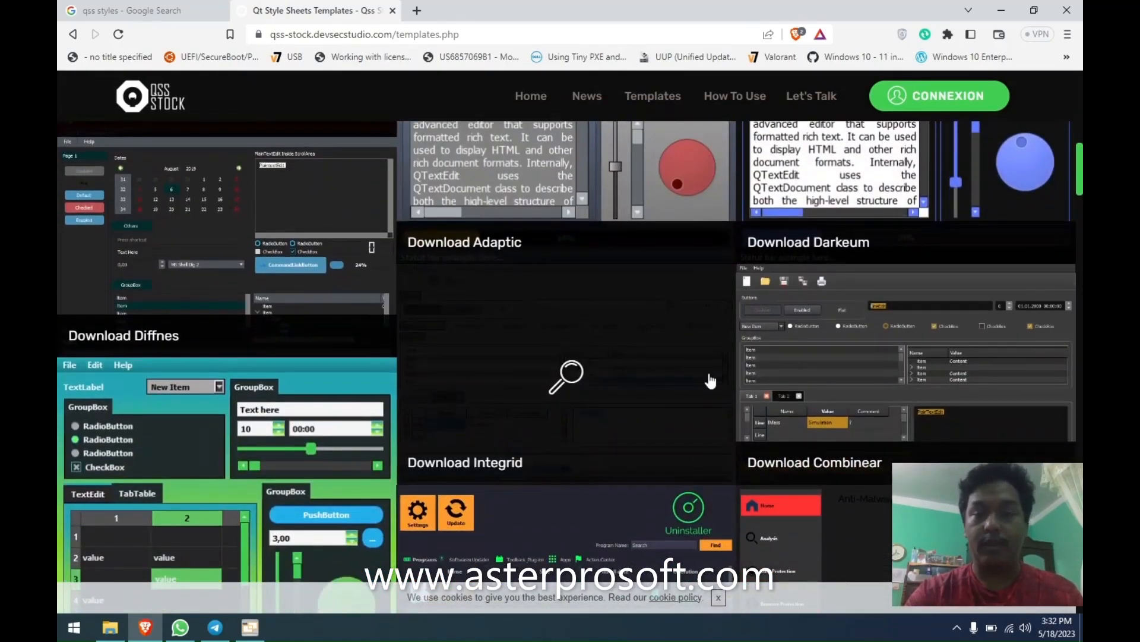
scroll(772, 377, "up", 4)
scroll(902, 341, "down", 6)
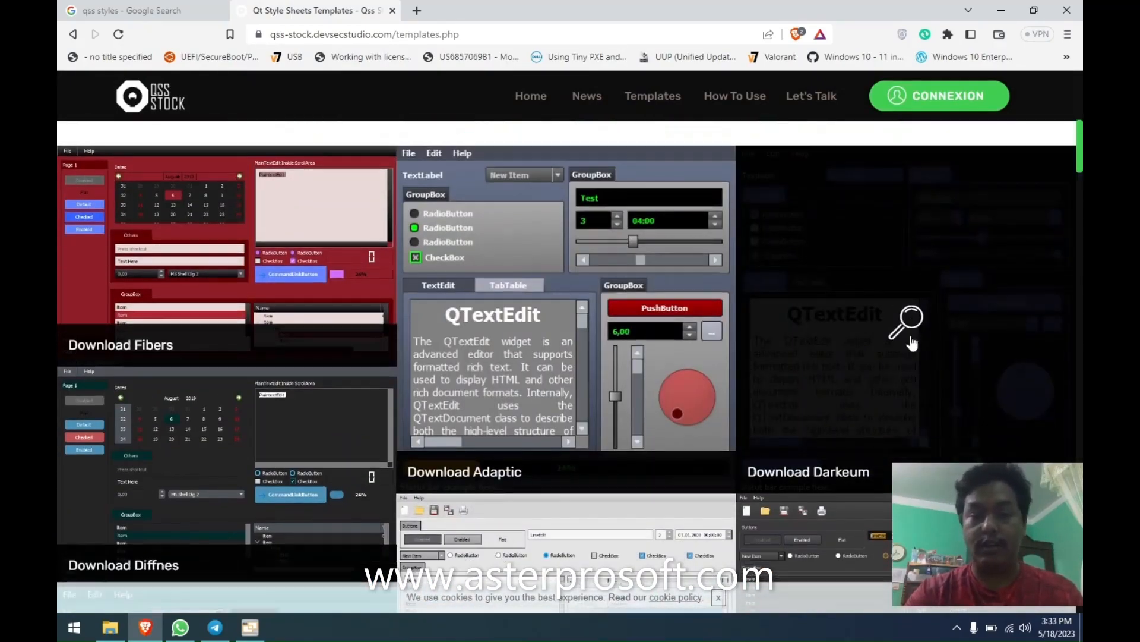
scroll(885, 325, "down", 3)
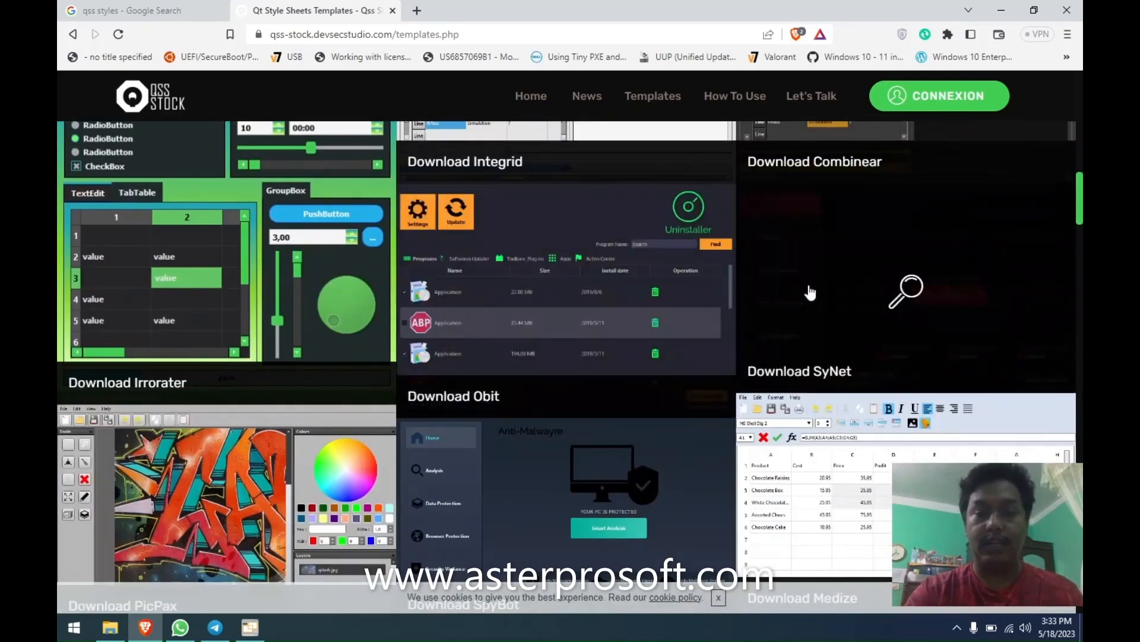
scroll(582, 291, "down", 6)
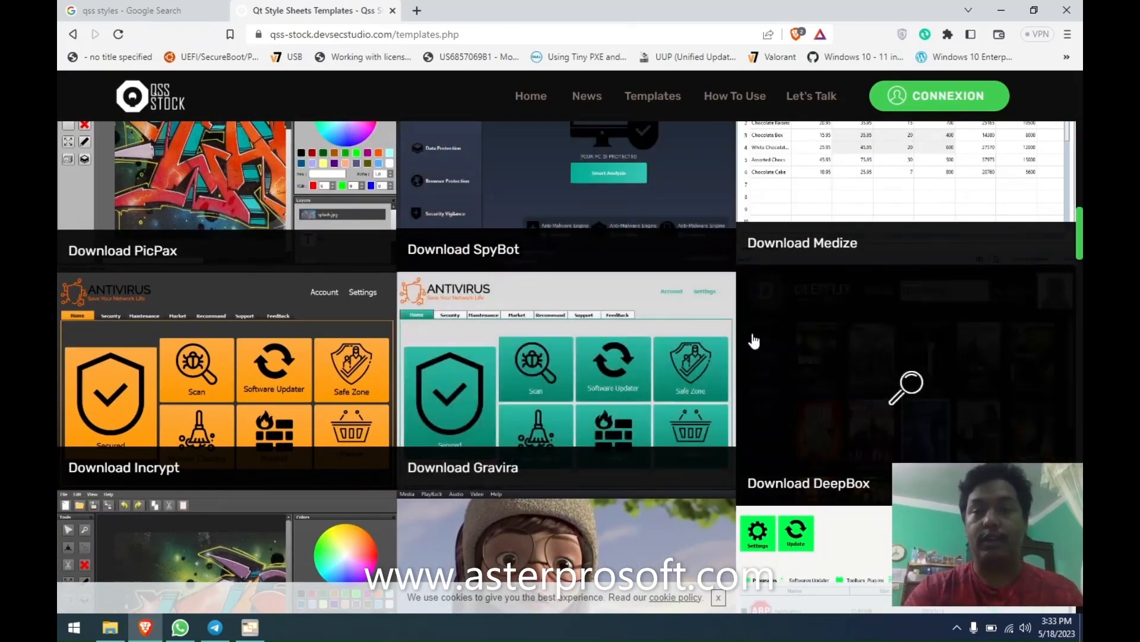
scroll(718, 280, "up", 10)
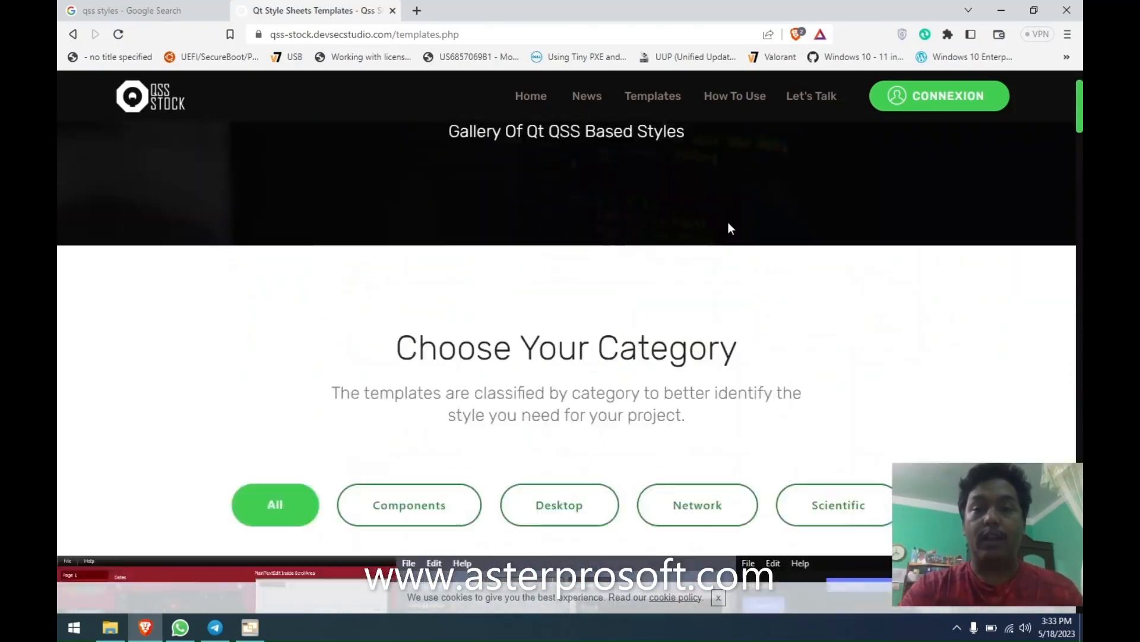
scroll(729, 231, "down", 10)
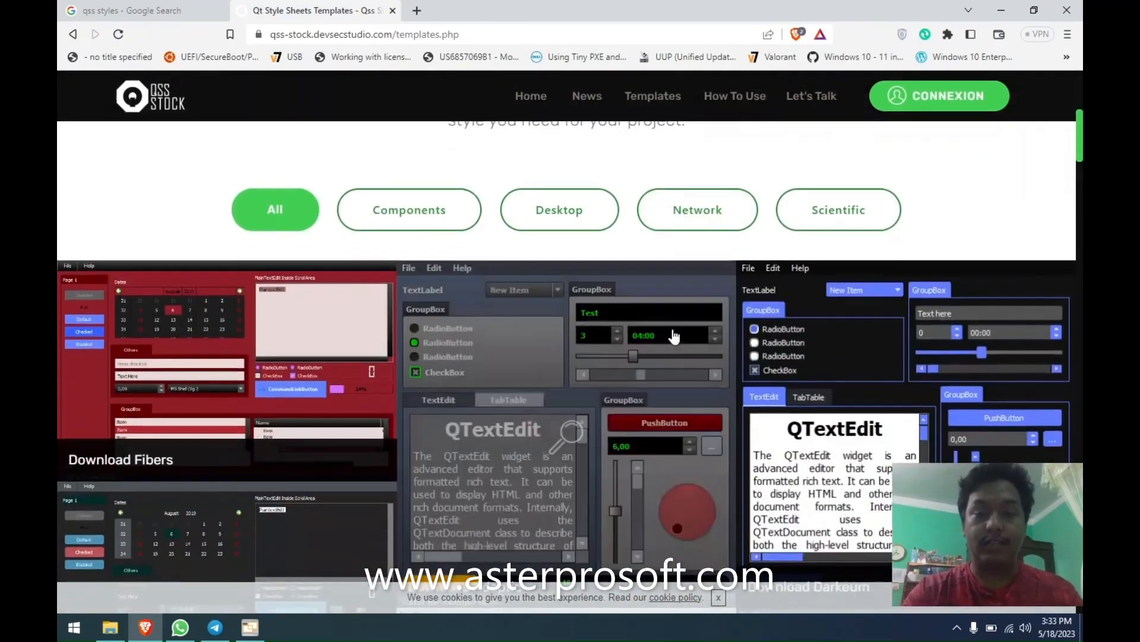
scroll(499, 312, "down", 5)
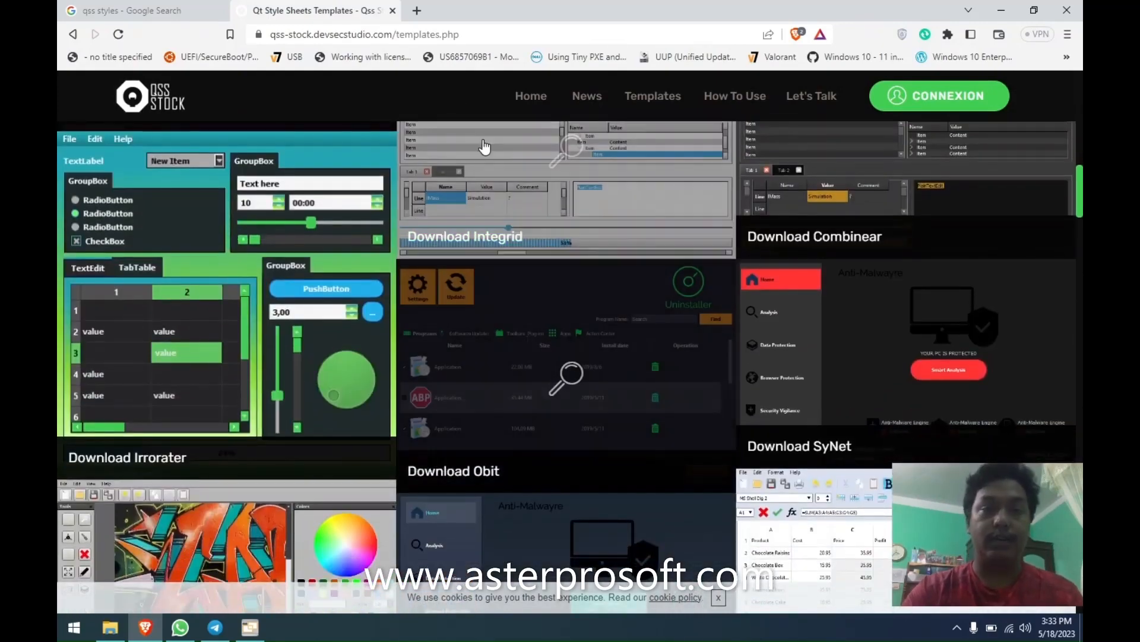
left_click(393, 11)
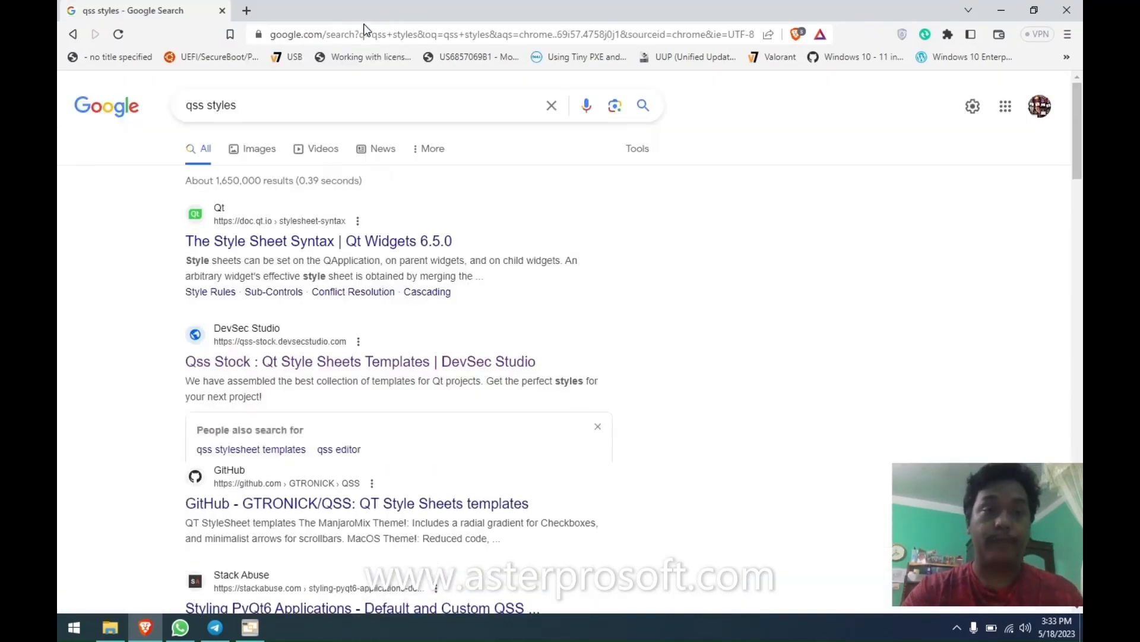
Close Brave and Skins Explorer, then set Color scheme to System default, keeping windowsvista style.
left_click(222, 11)
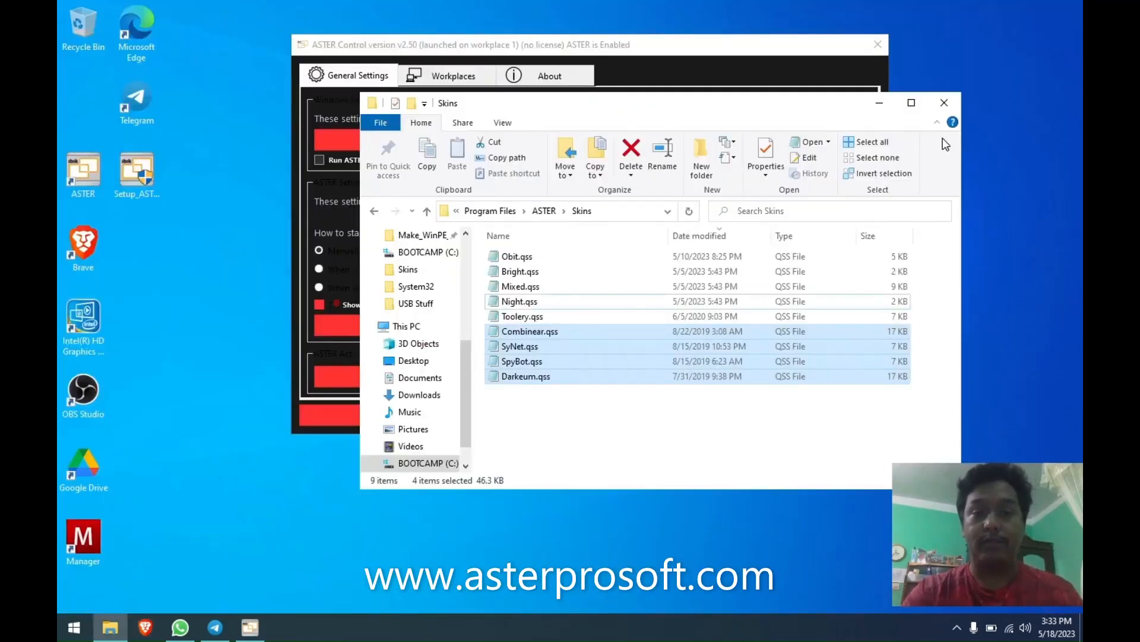
left_click(941, 102)
left_click(802, 251)
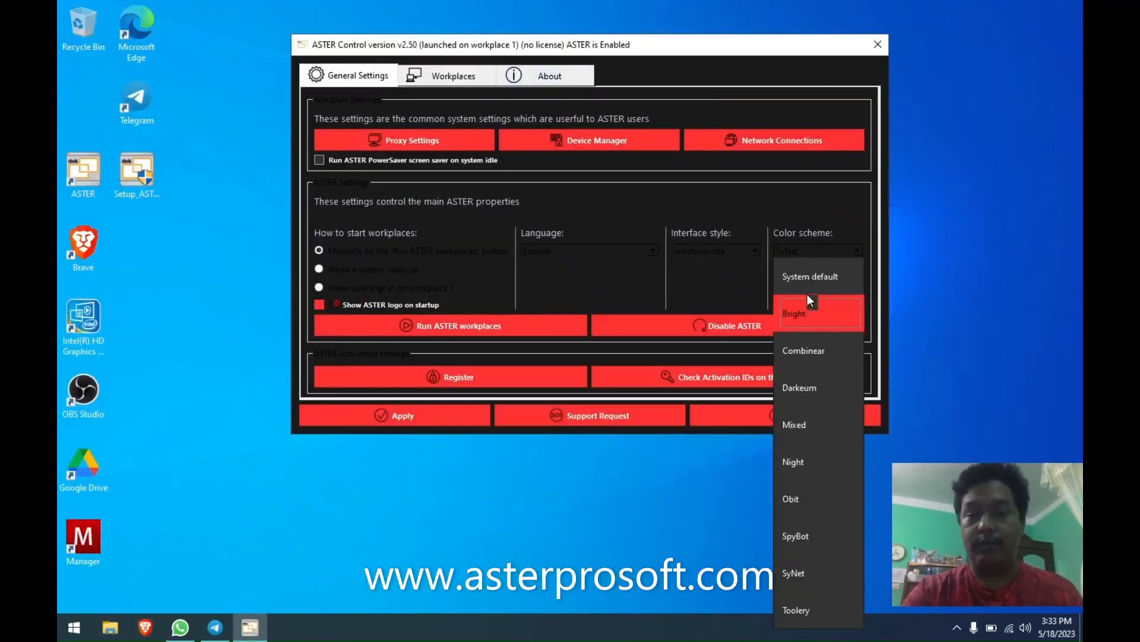
left_click(802, 273)
left_click(697, 252)
left_click(691, 218)
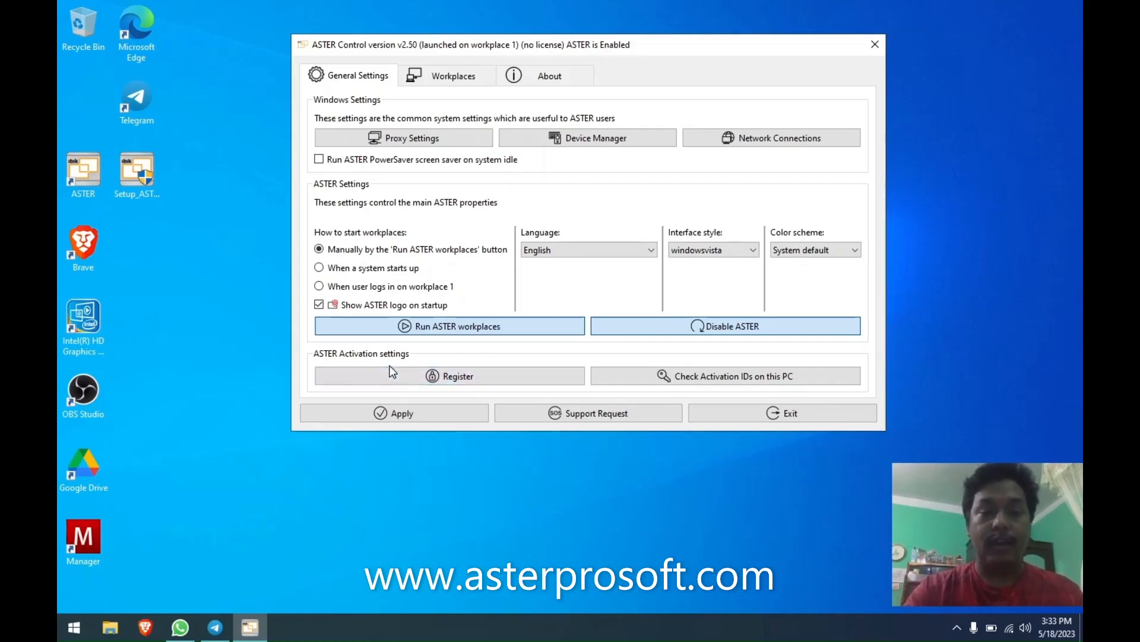
Open the ASTER Activation Dialog via Register, move it, and choose Deactivate Licenses.
left_click(437, 380)
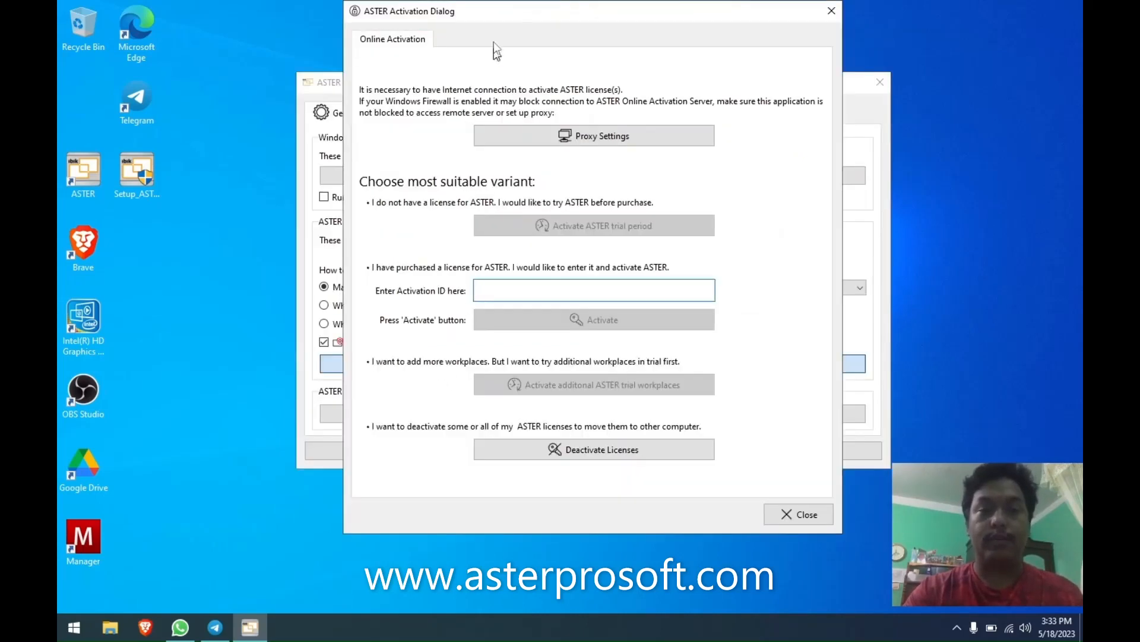
left_click_drag(488, 9, 438, 65)
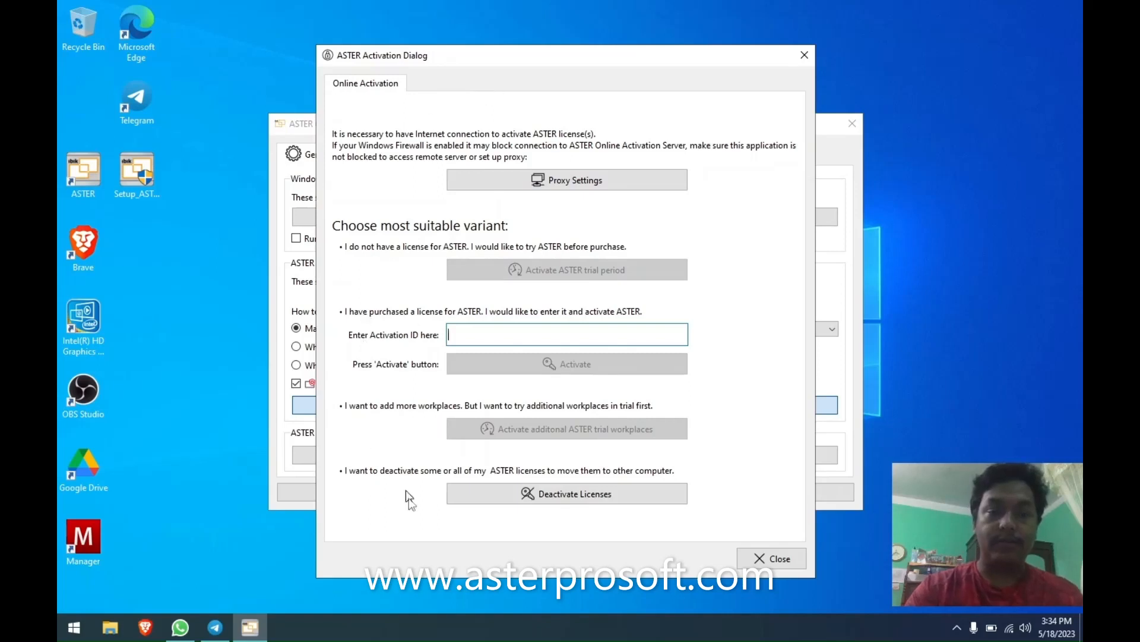
left_click(565, 495)
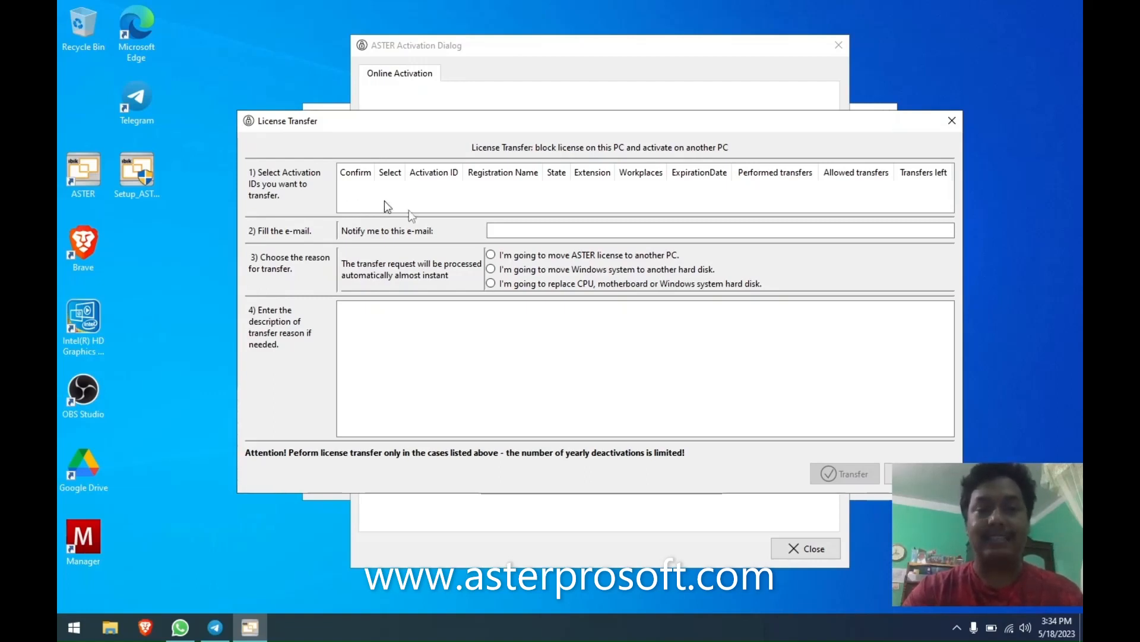
Inspect License Transfer's e-mail, reason and description fields, then close it without transferring anything.
left_click(488, 231)
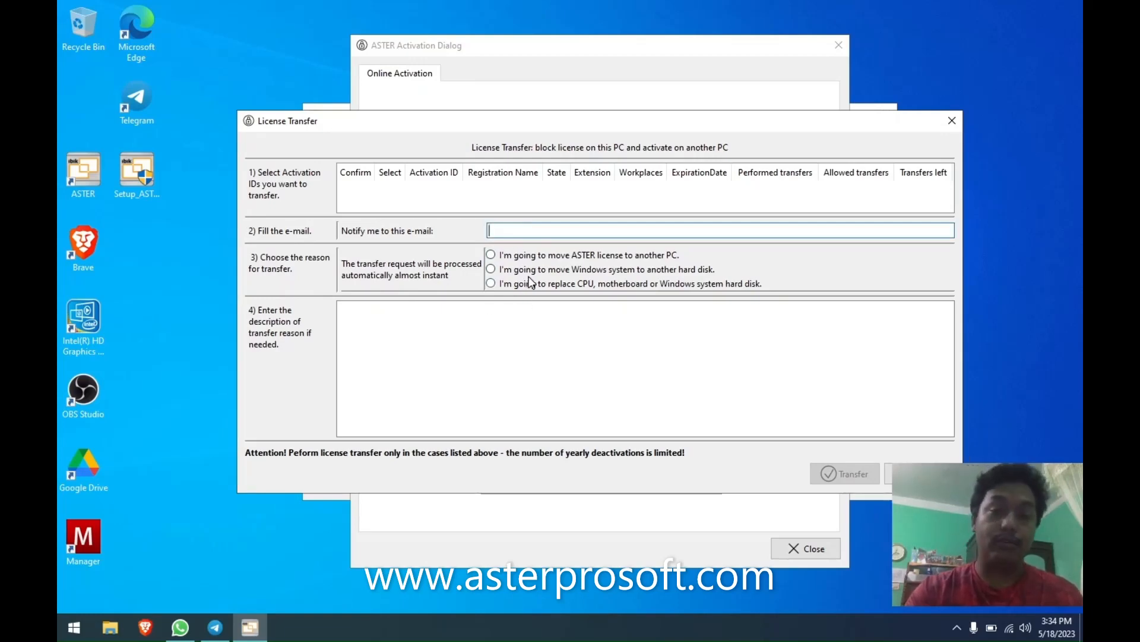
mouse_move(531, 282)
mouse_move(550, 259)
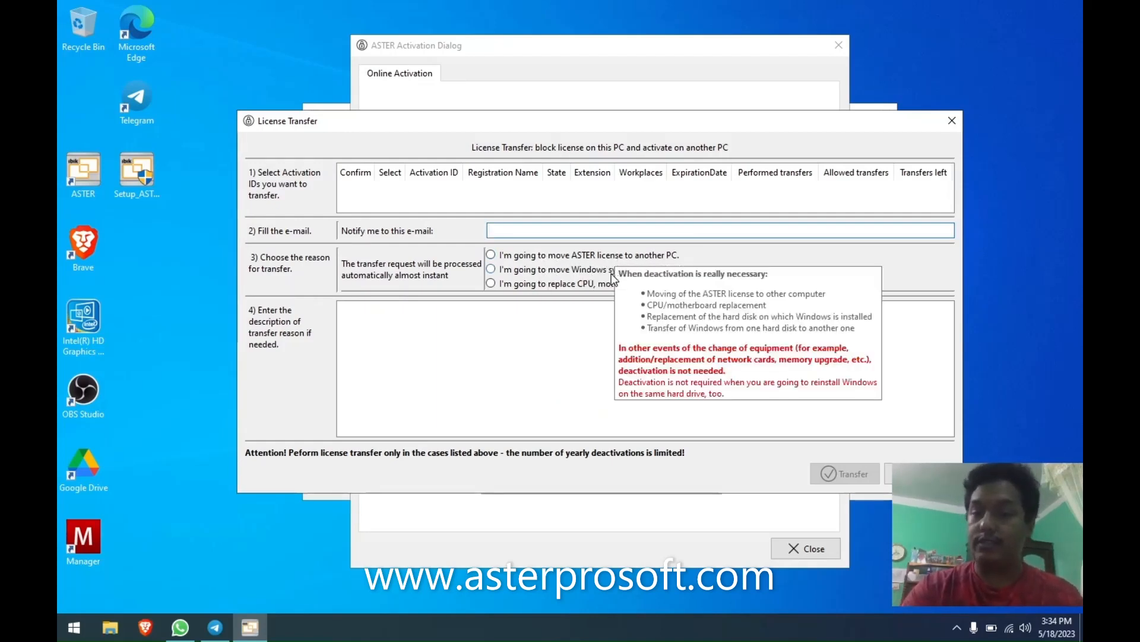
mouse_move(613, 288)
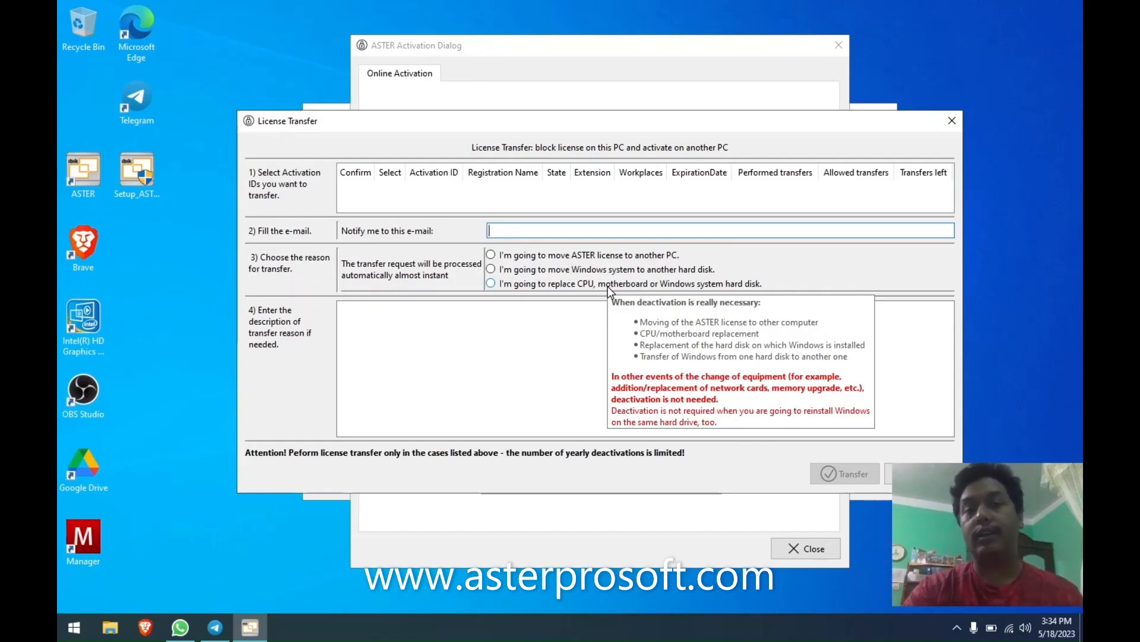
left_click(594, 347)
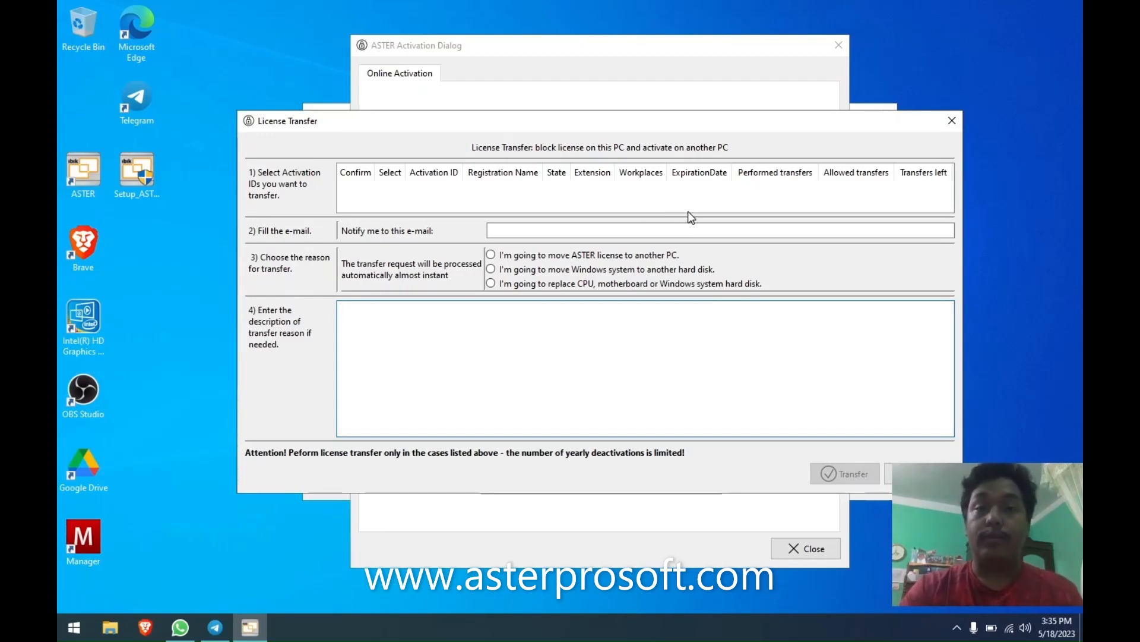
left_click(689, 230)
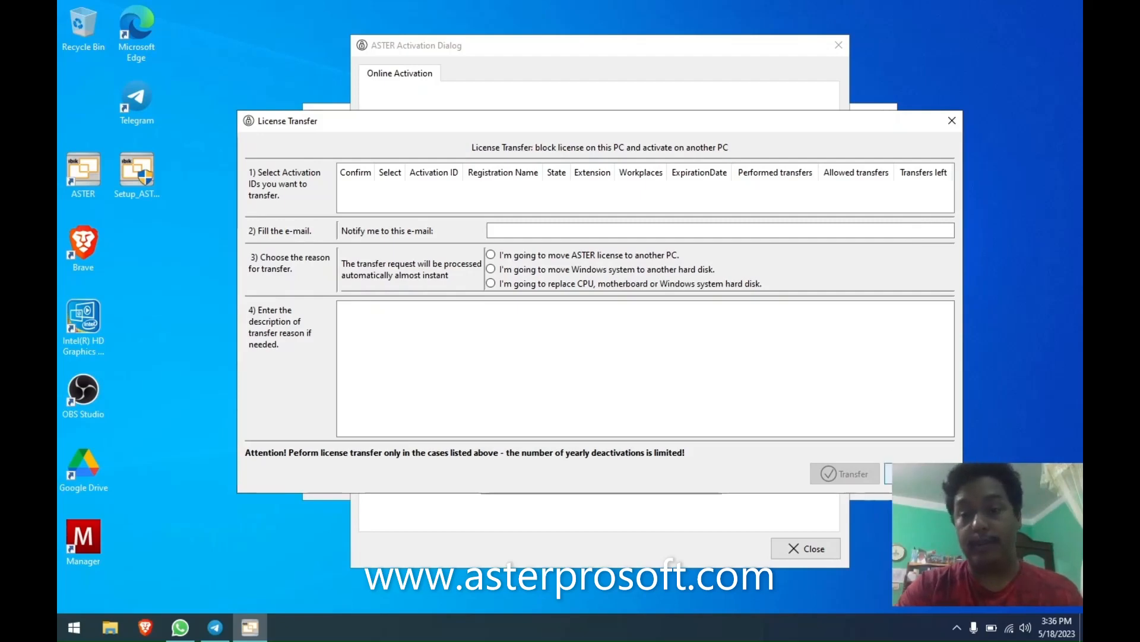
left_click(920, 473)
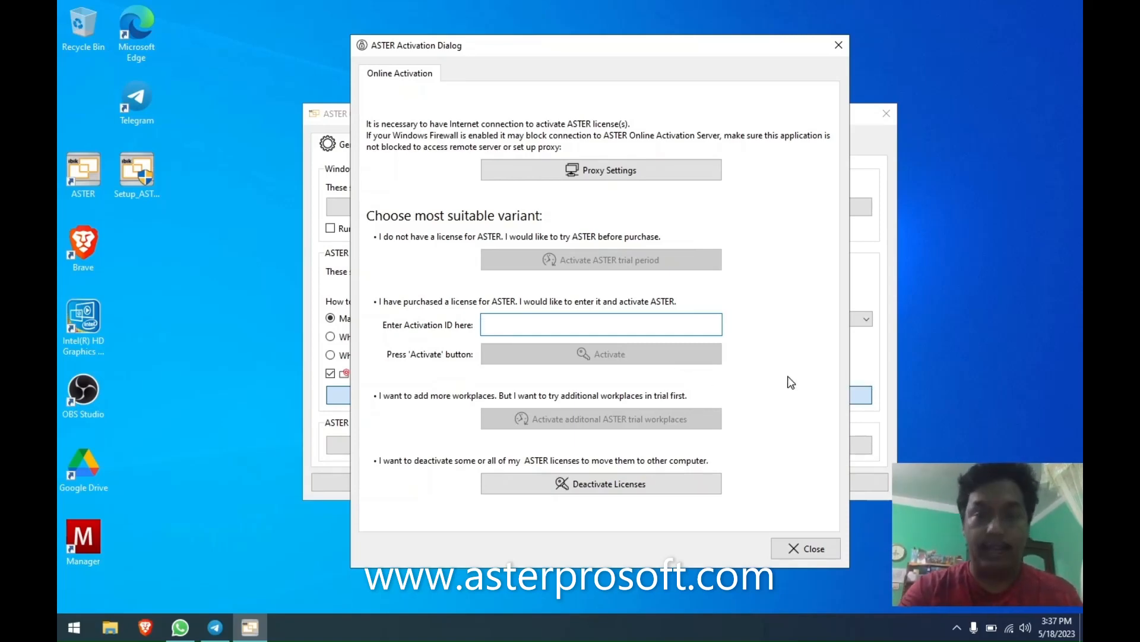
Close the Activation dialog and check the empty Activation IDs list, cancelling the key file save.
left_click(813, 549)
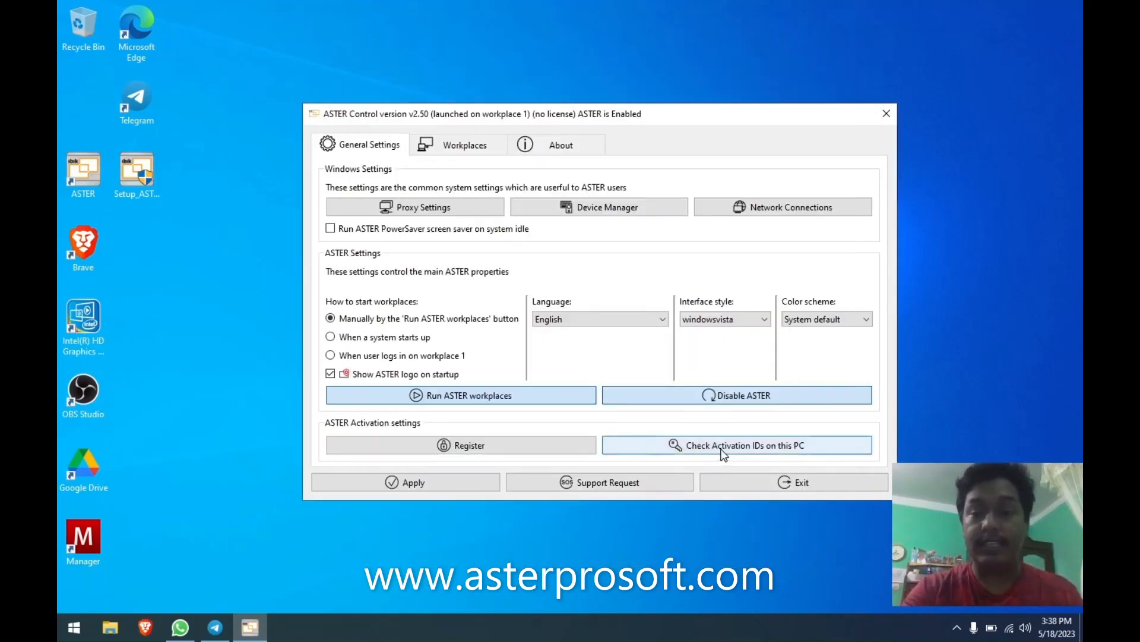
left_click(747, 450)
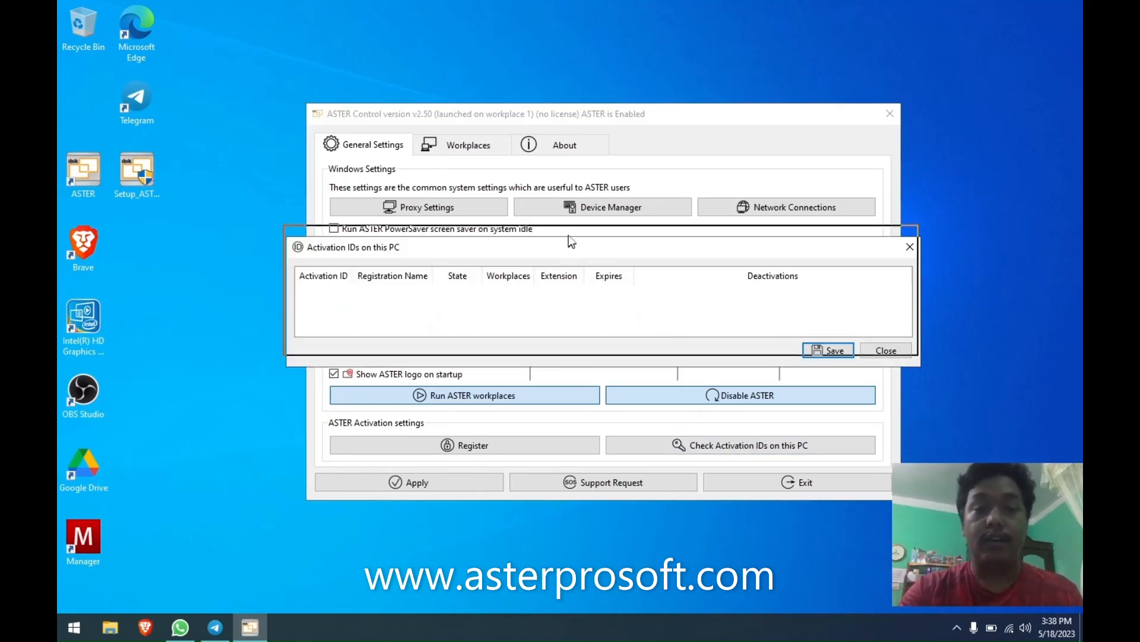
left_click_drag(570, 246, 566, 230)
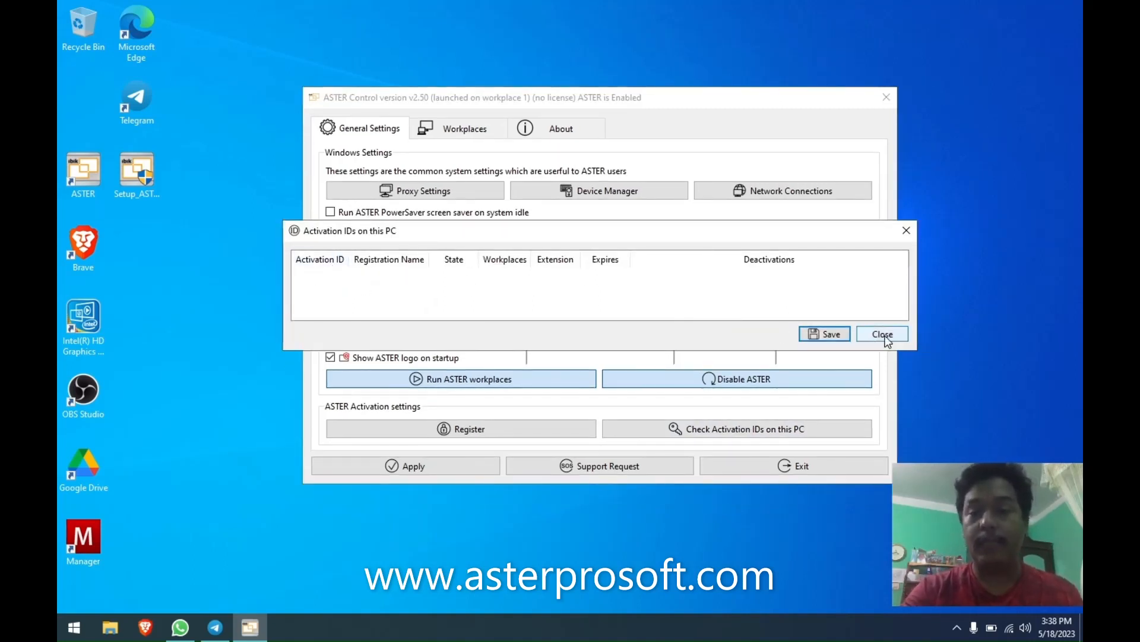
left_click(824, 334)
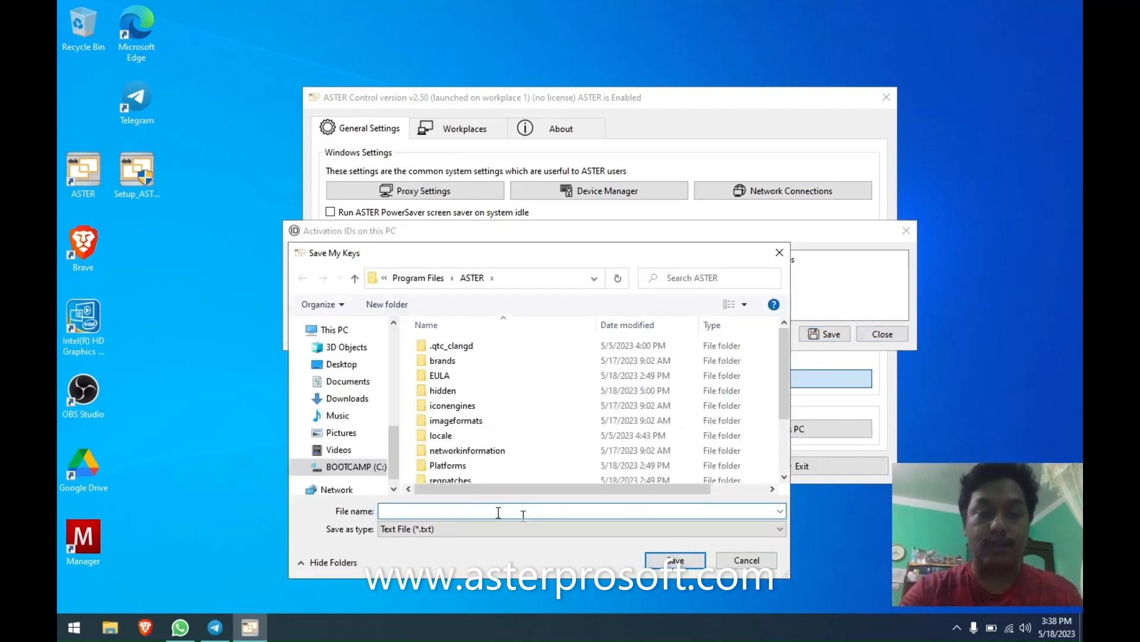
left_click(742, 562)
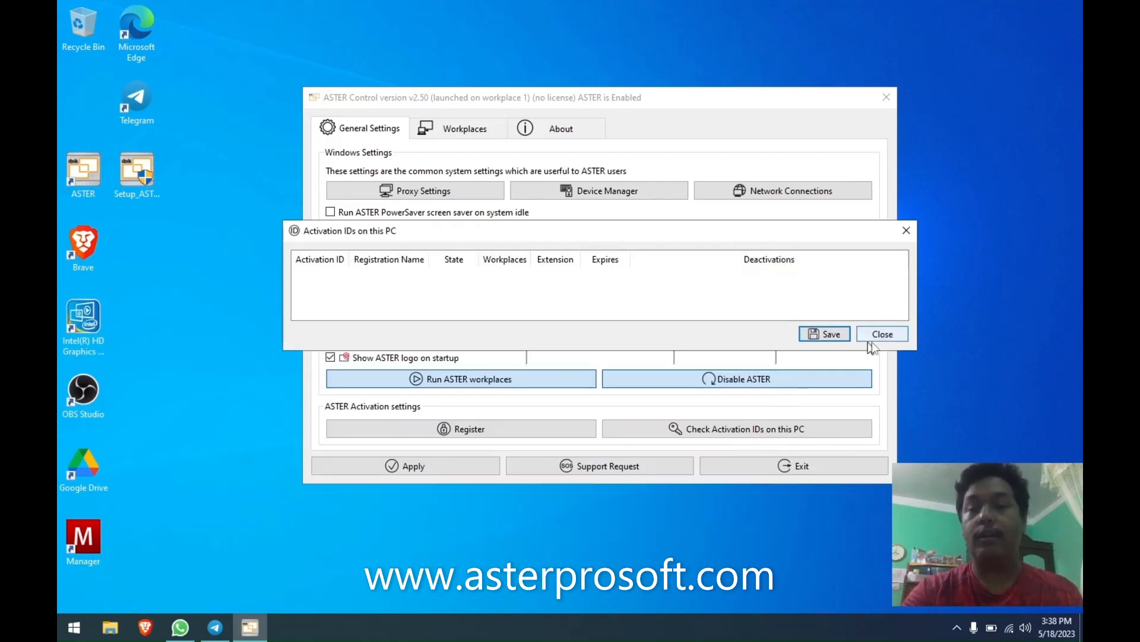
left_click(891, 336)
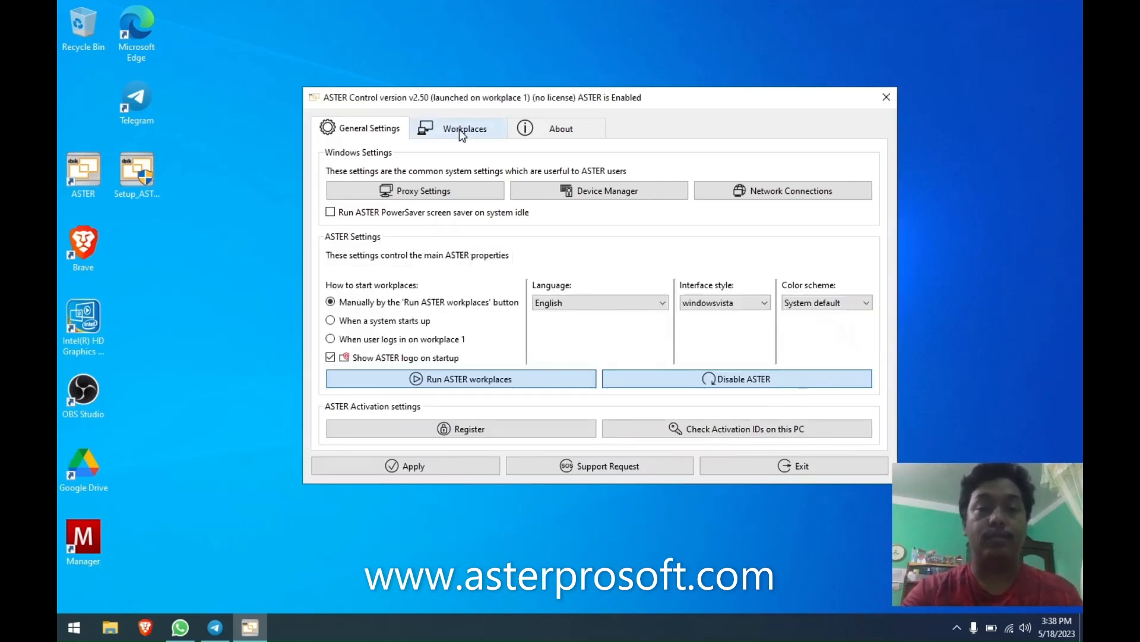
left_click_drag(463, 106, 424, 81)
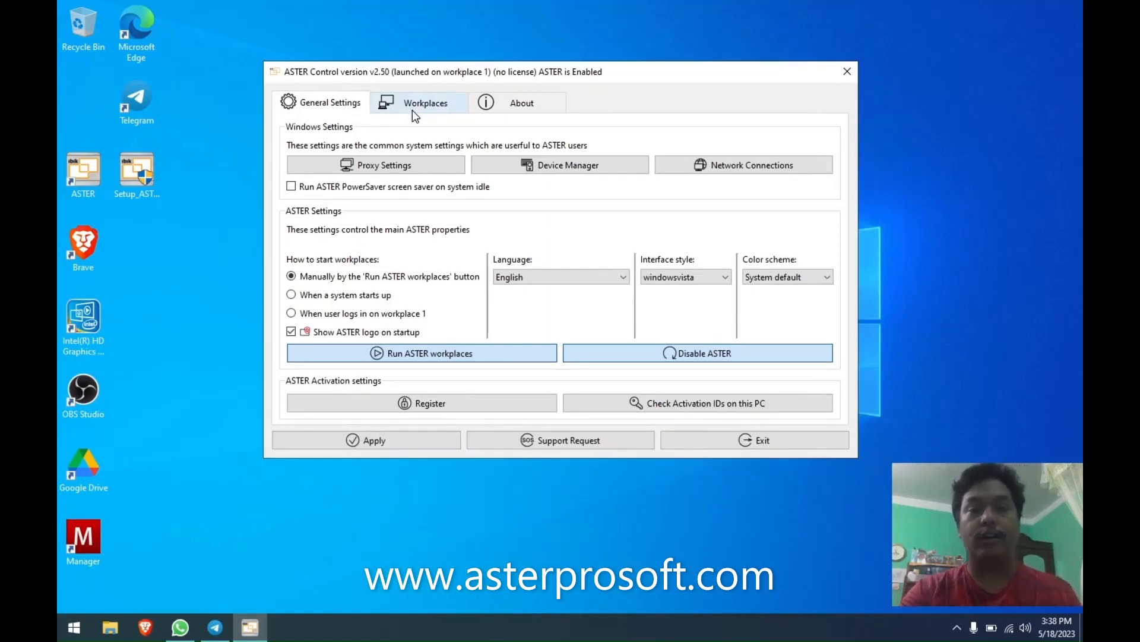
left_click(423, 107)
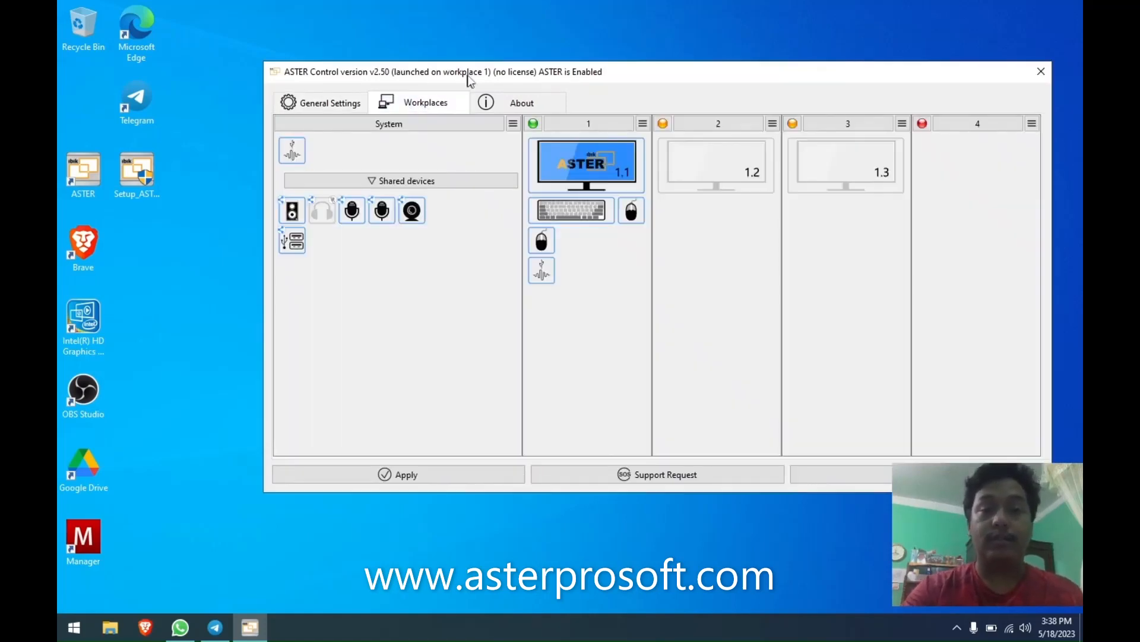
left_click_drag(467, 77, 395, 45)
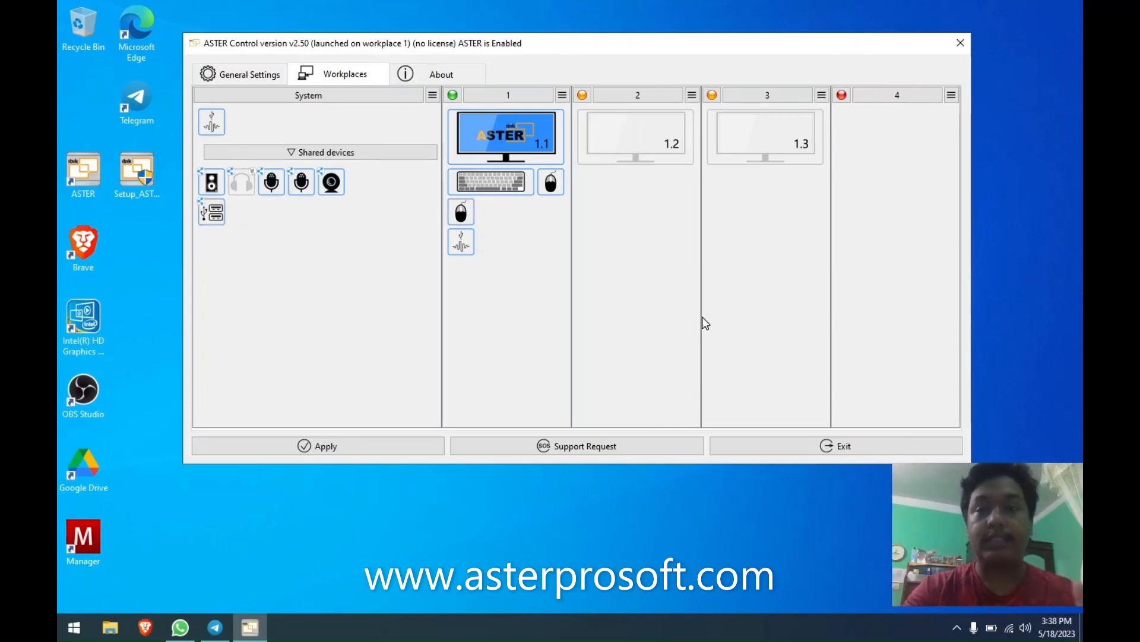
mouse_move(702, 316)
mouse_move(498, 244)
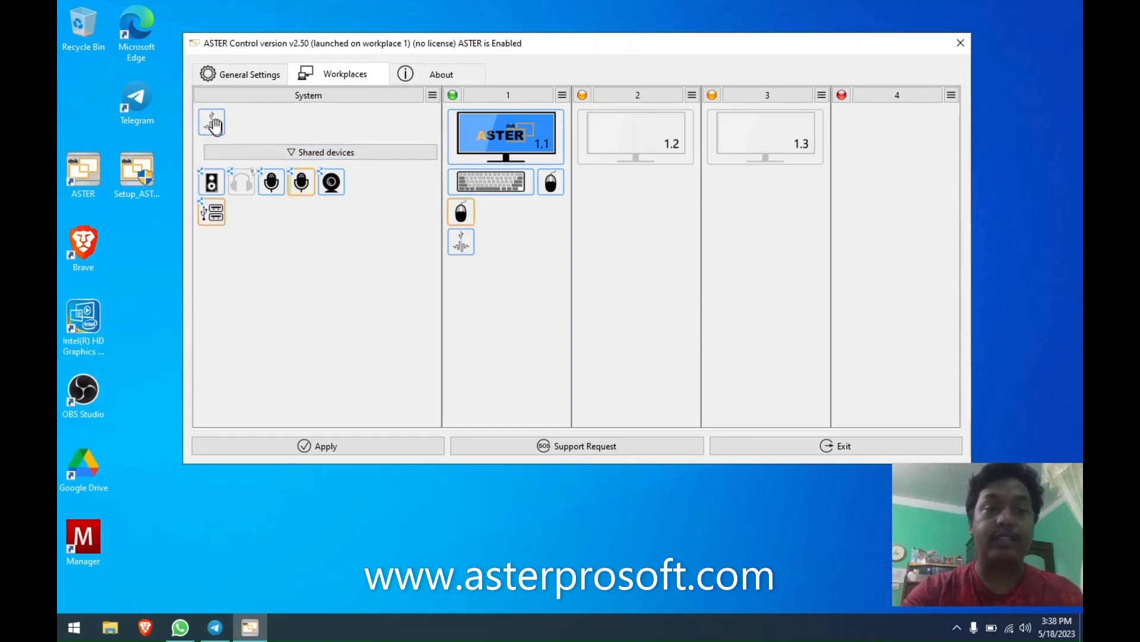
left_click_drag(214, 120, 264, 124)
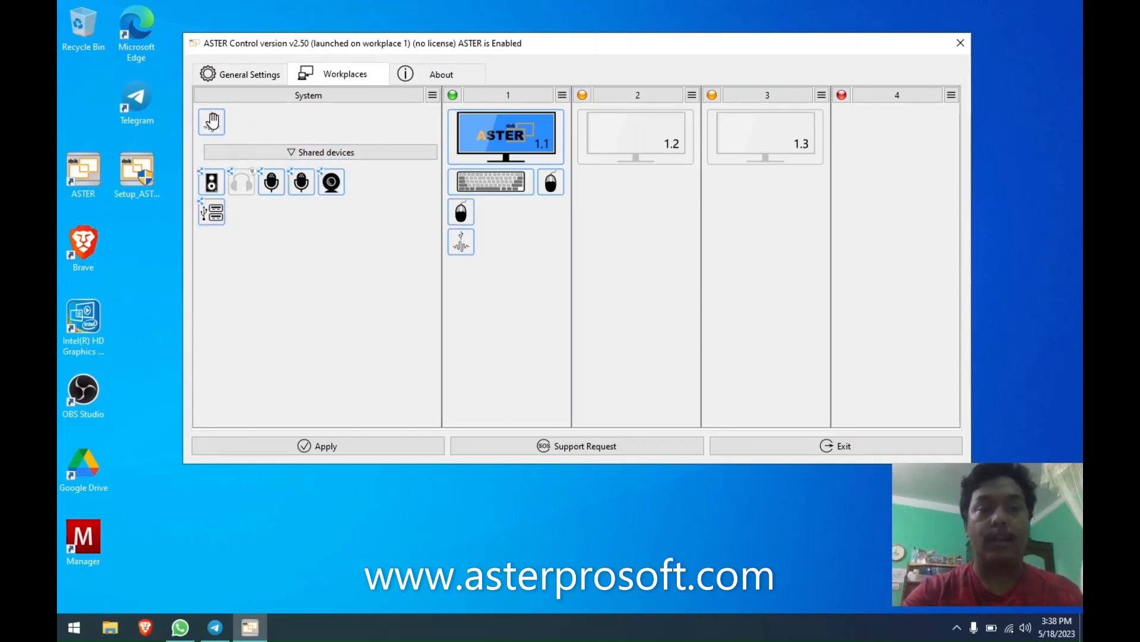
Assign the HID-compliant consumer control device To none, then drag the webcam into workplace 1.
right_click(212, 123)
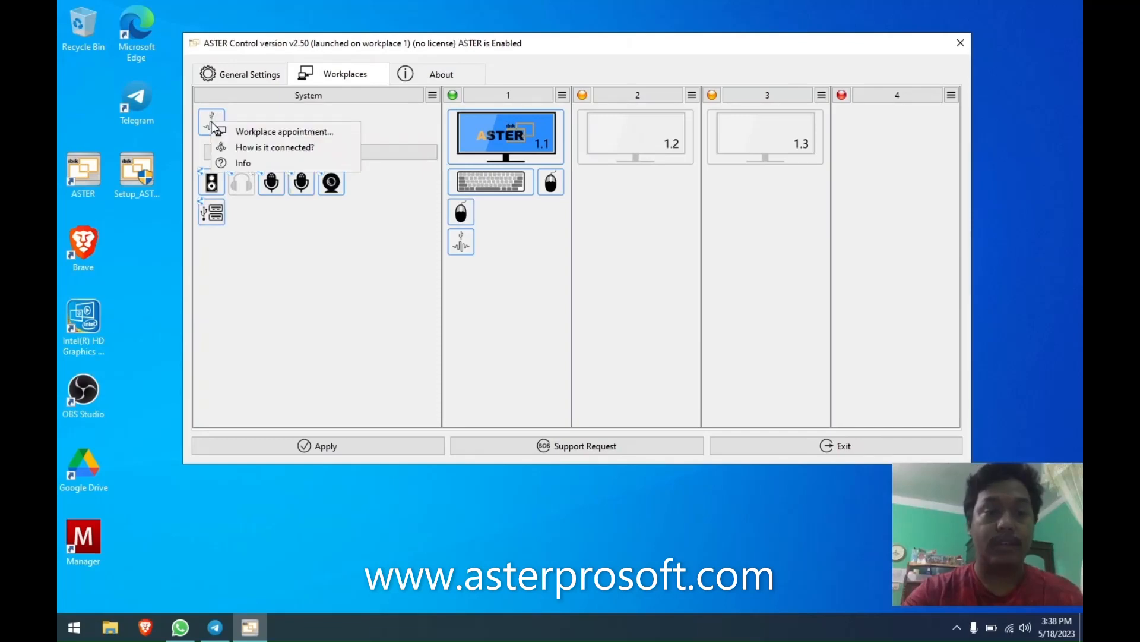
left_click(243, 134)
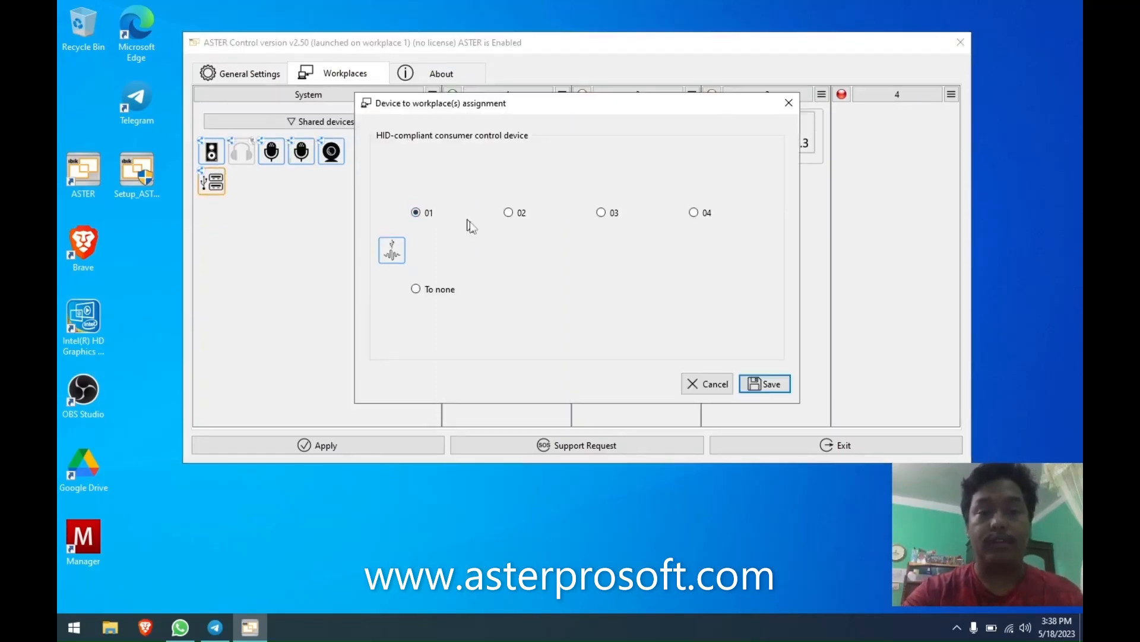
left_click(510, 212)
left_click(602, 213)
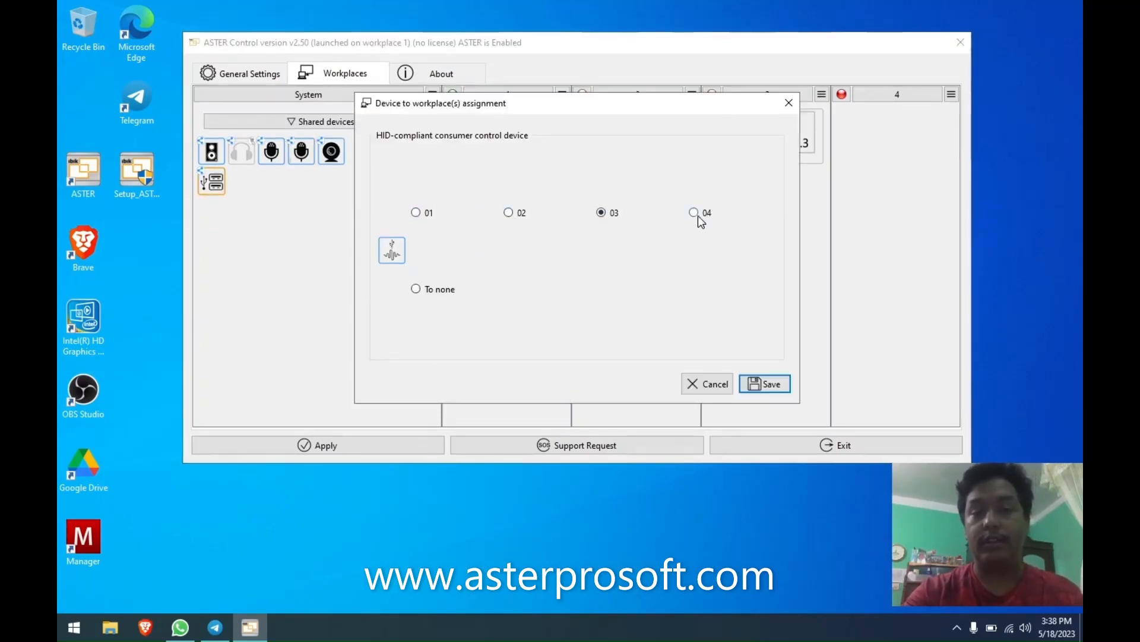
left_click(695, 212)
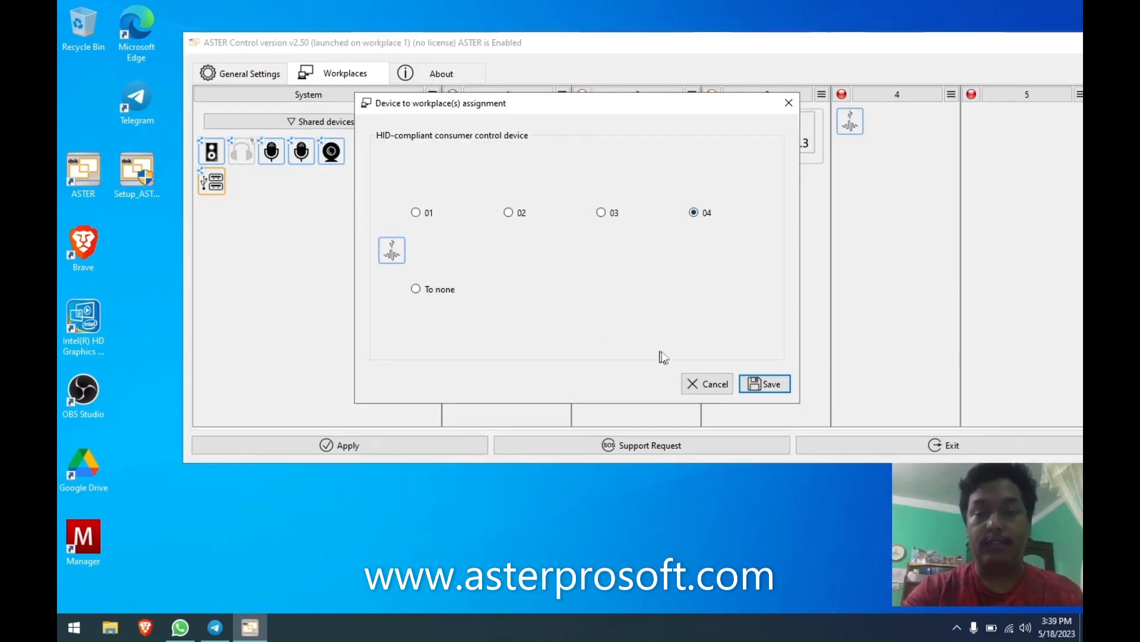
left_click(417, 290)
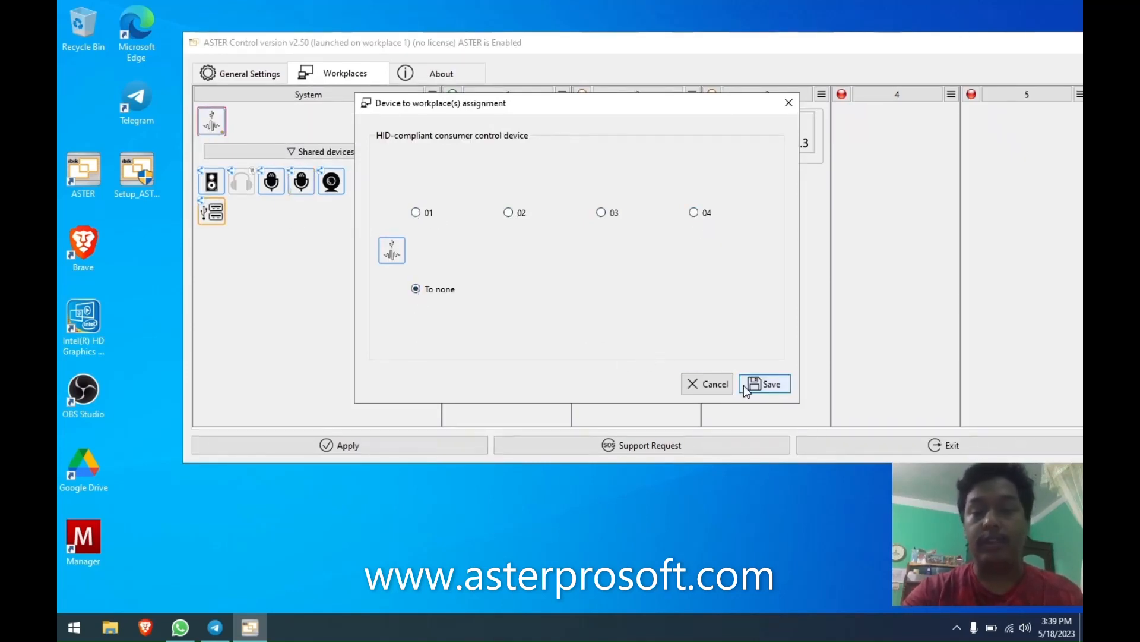
left_click(767, 389)
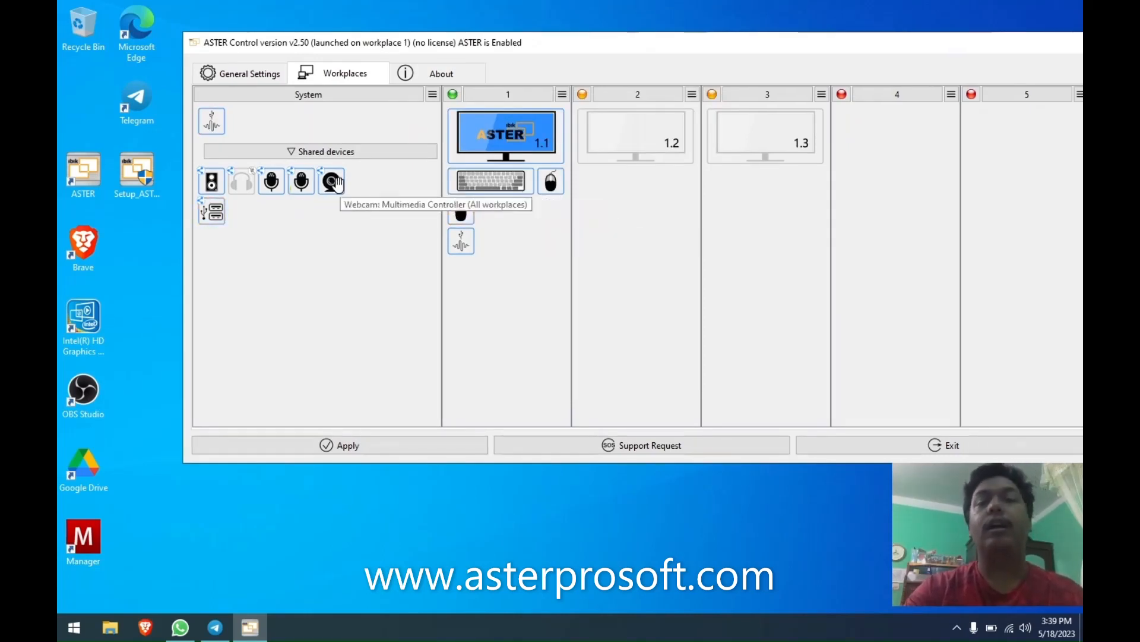
left_click_drag(336, 184, 467, 238)
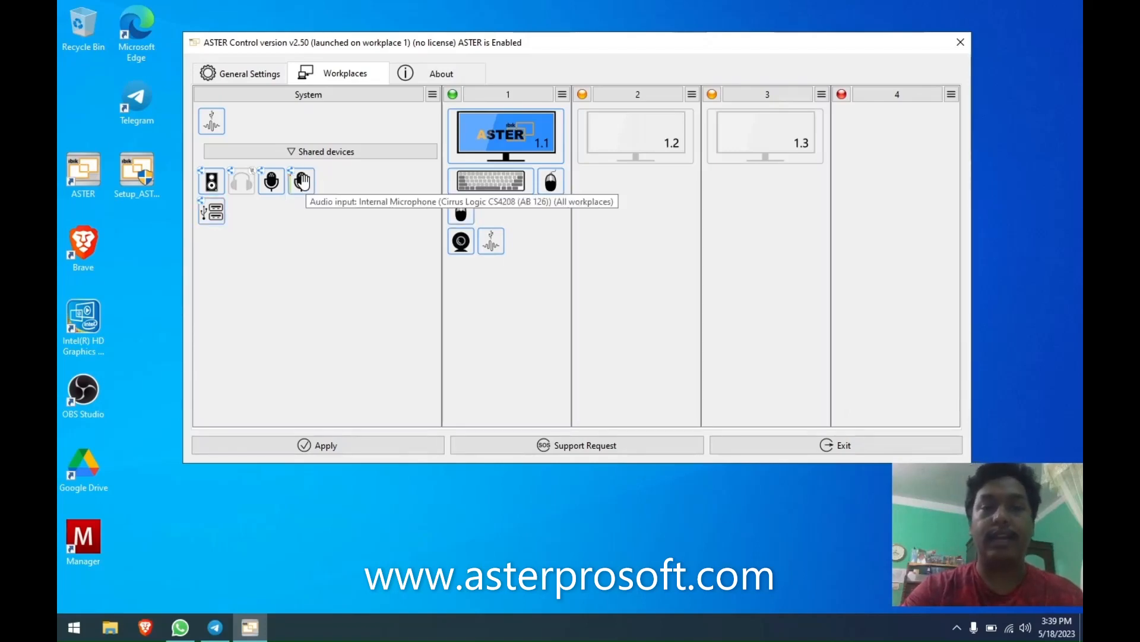
right_click(305, 186)
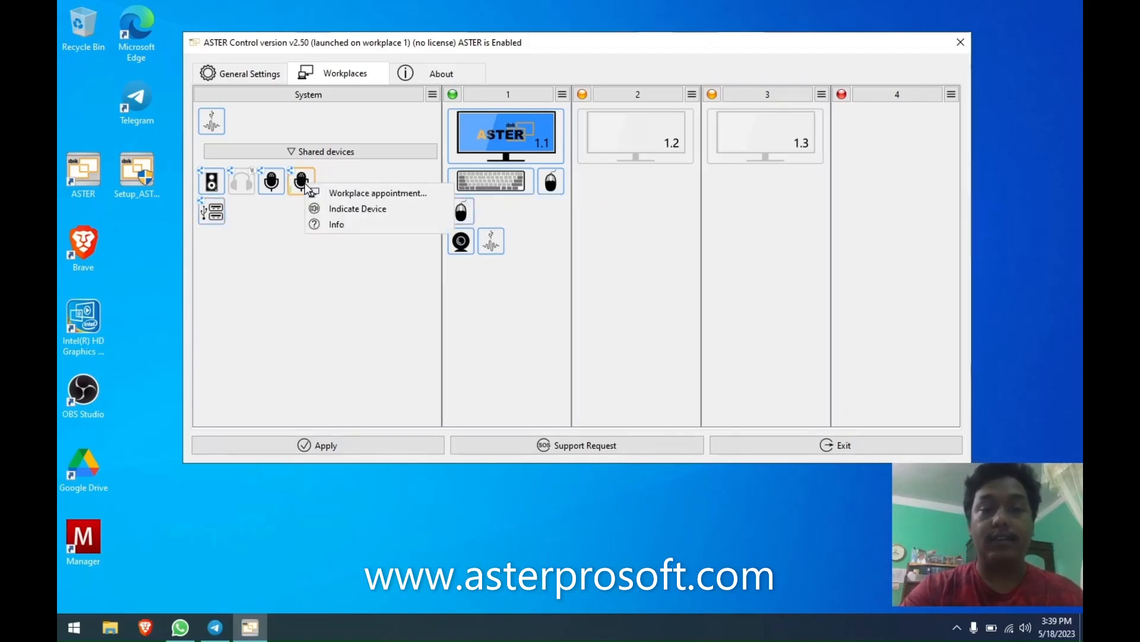
left_click(338, 196)
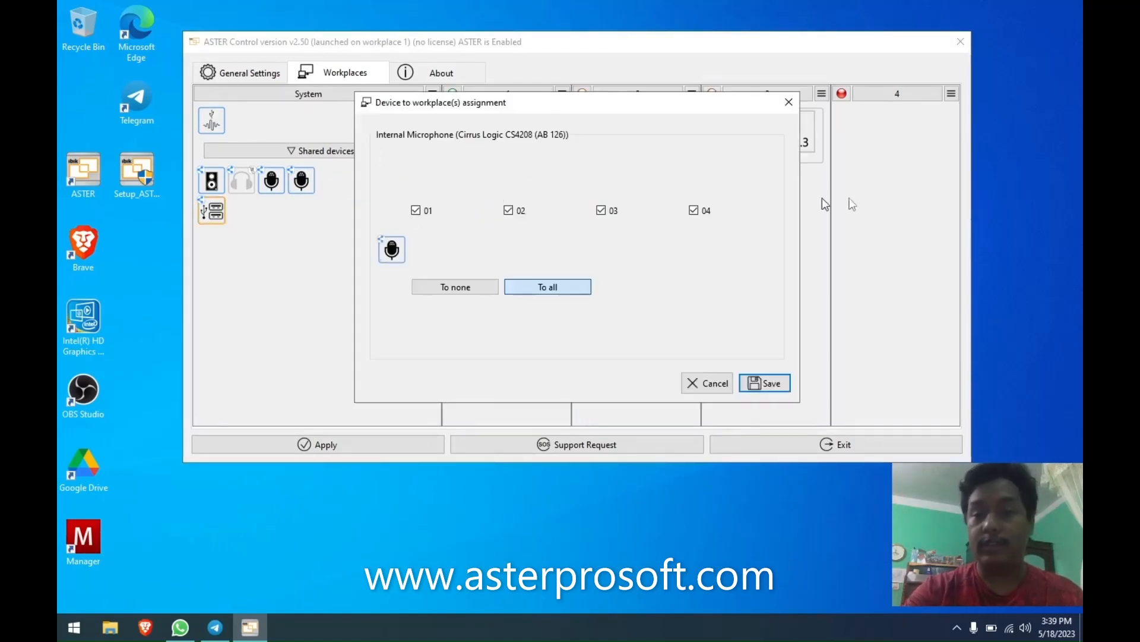
left_click(715, 383)
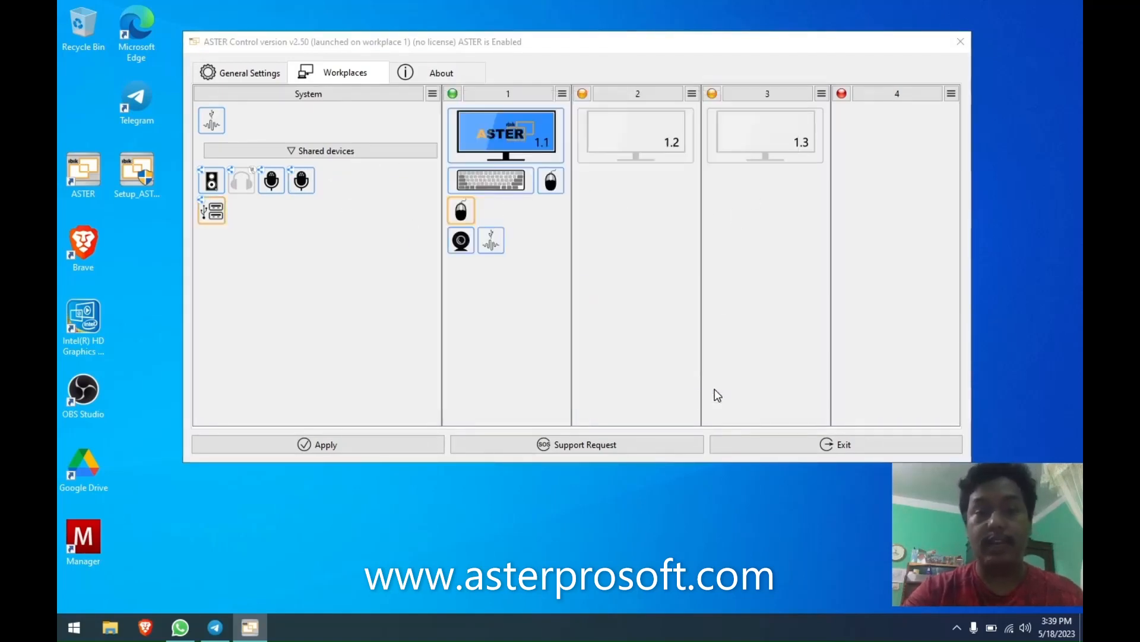
right_click(208, 212)
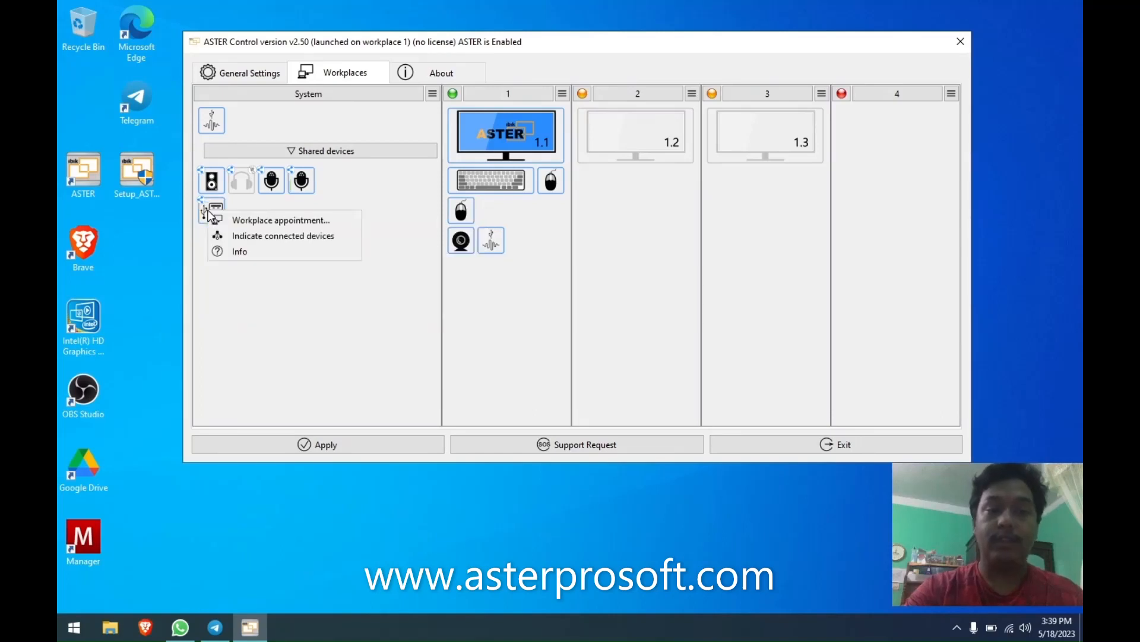
left_click(202, 202)
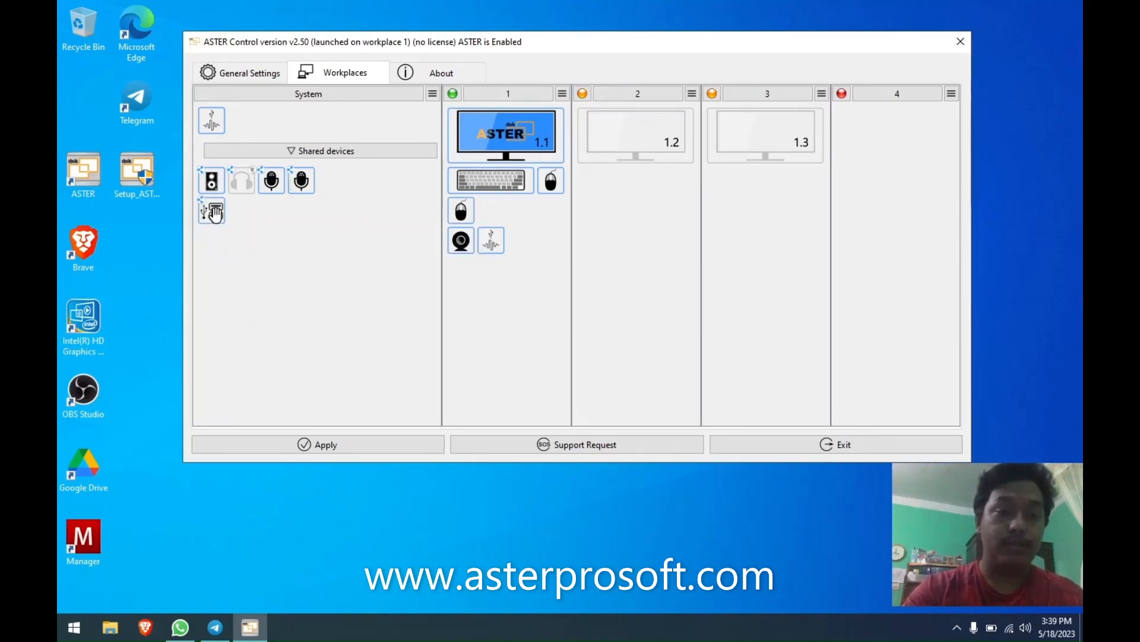
mouse_move(214, 211)
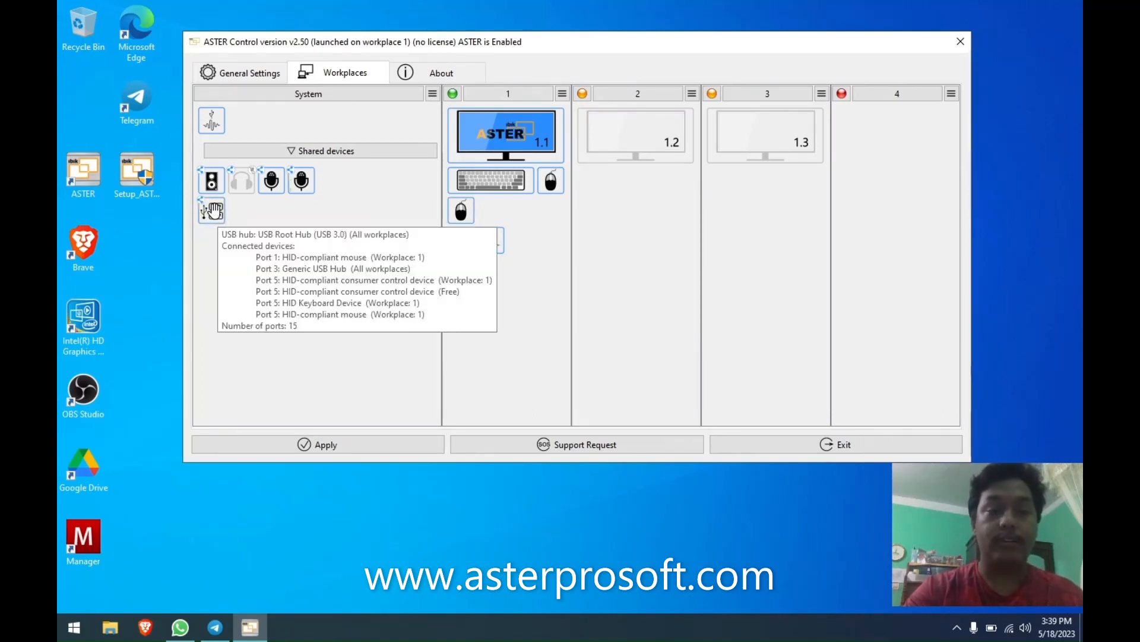
right_click(215, 211)
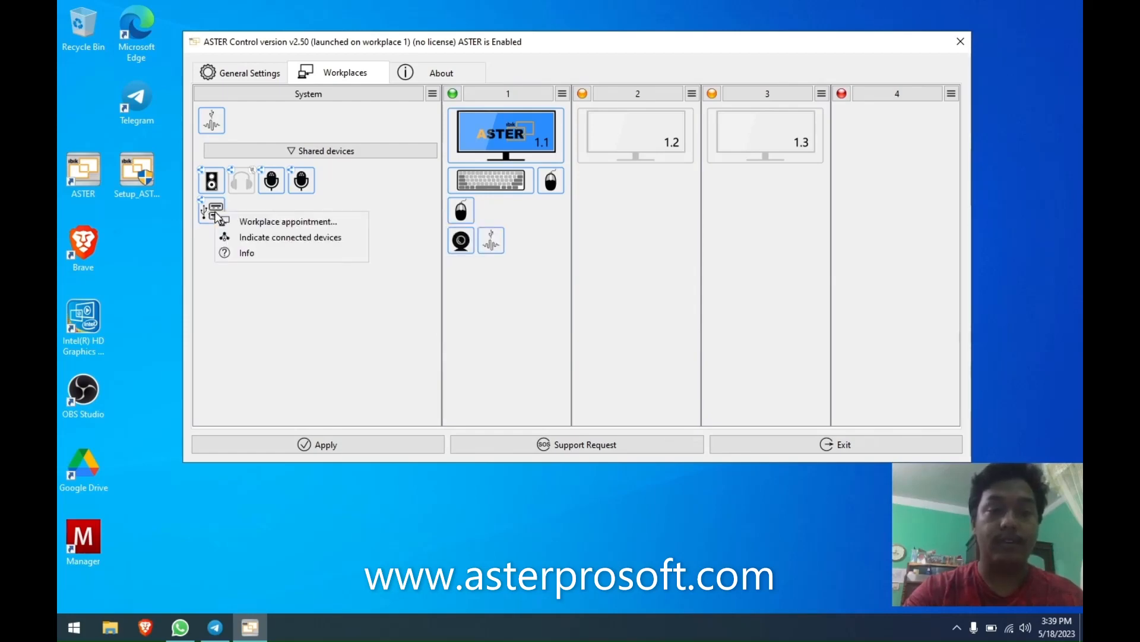
left_click(285, 237)
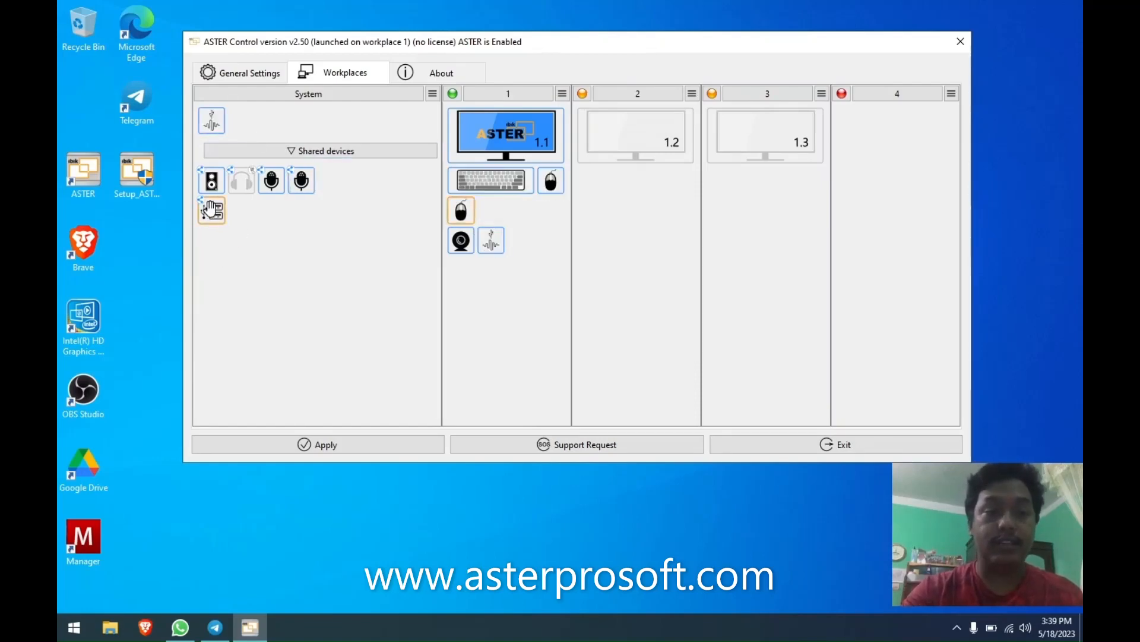
mouse_move(209, 210)
left_mouse_down()
mouse_move(228, 239)
mouse_move(231, 218)
left_mouse_up()
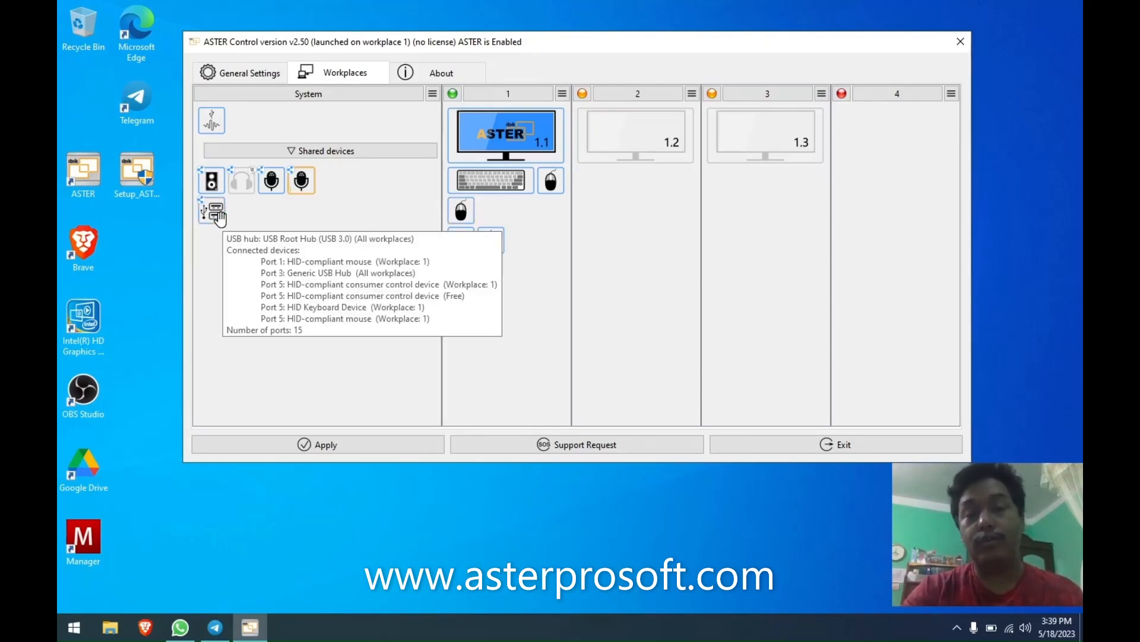
left_click(219, 218)
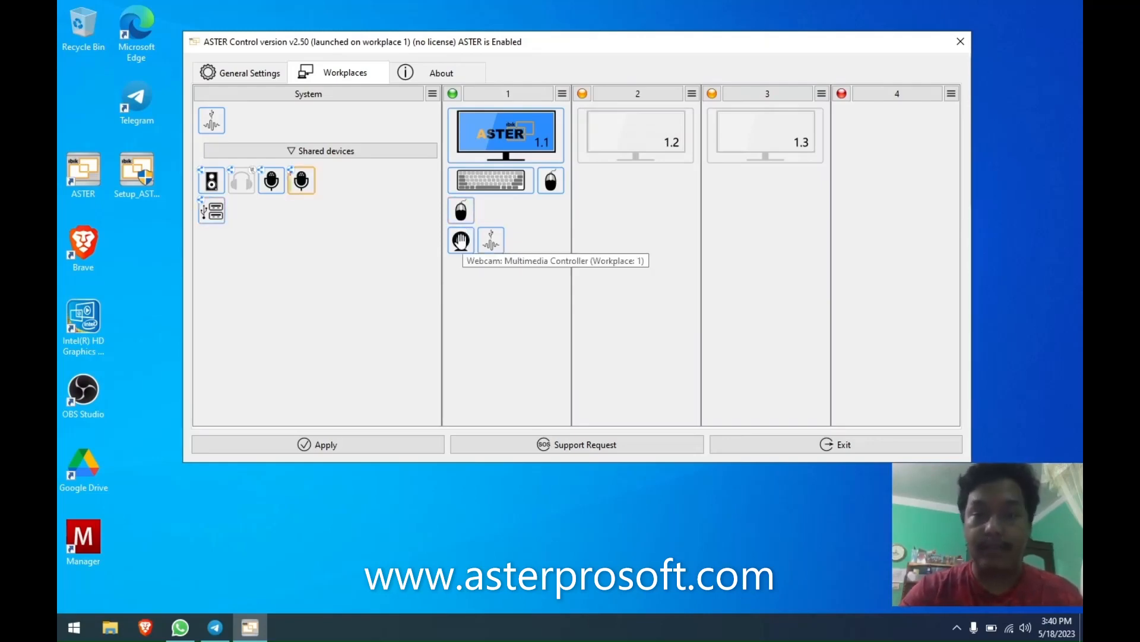
right_click(461, 241)
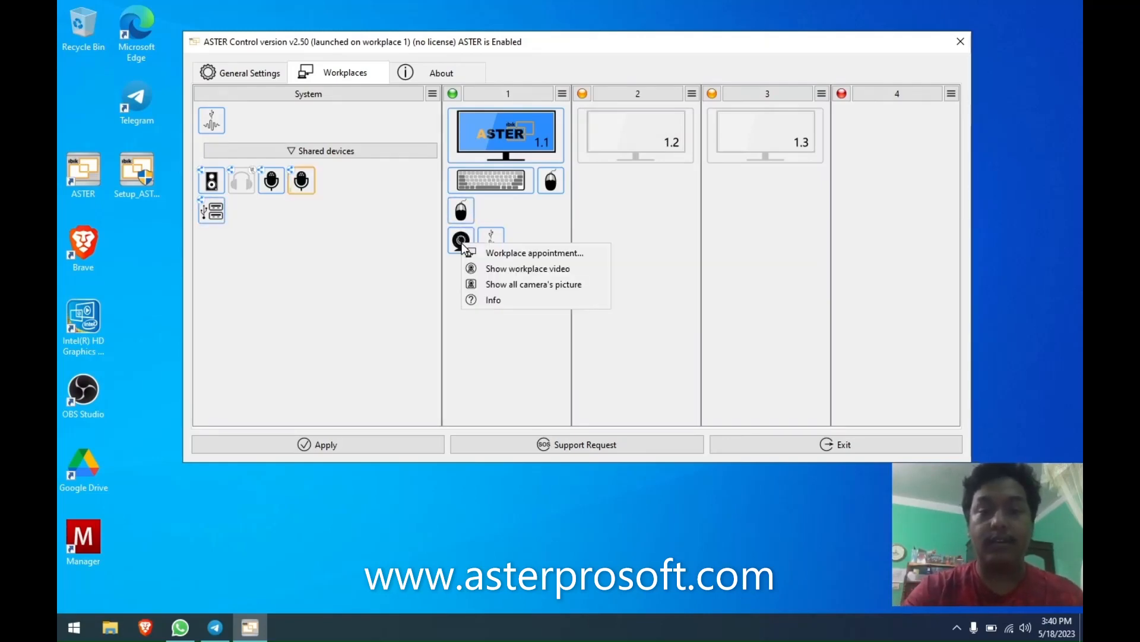
left_click(508, 268)
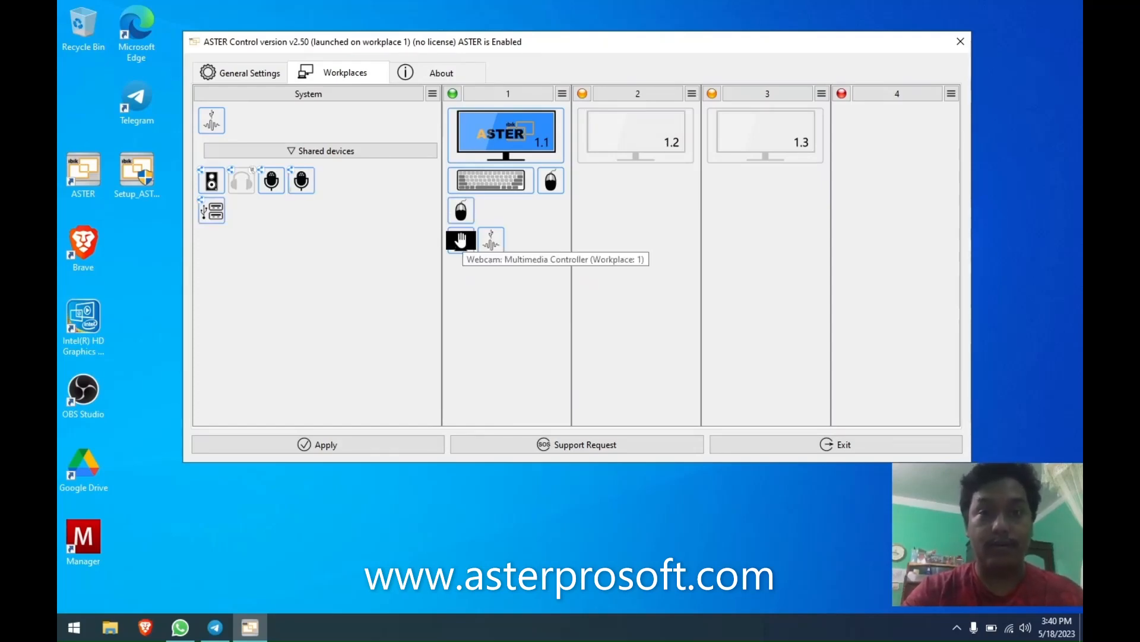
left_click(957, 627)
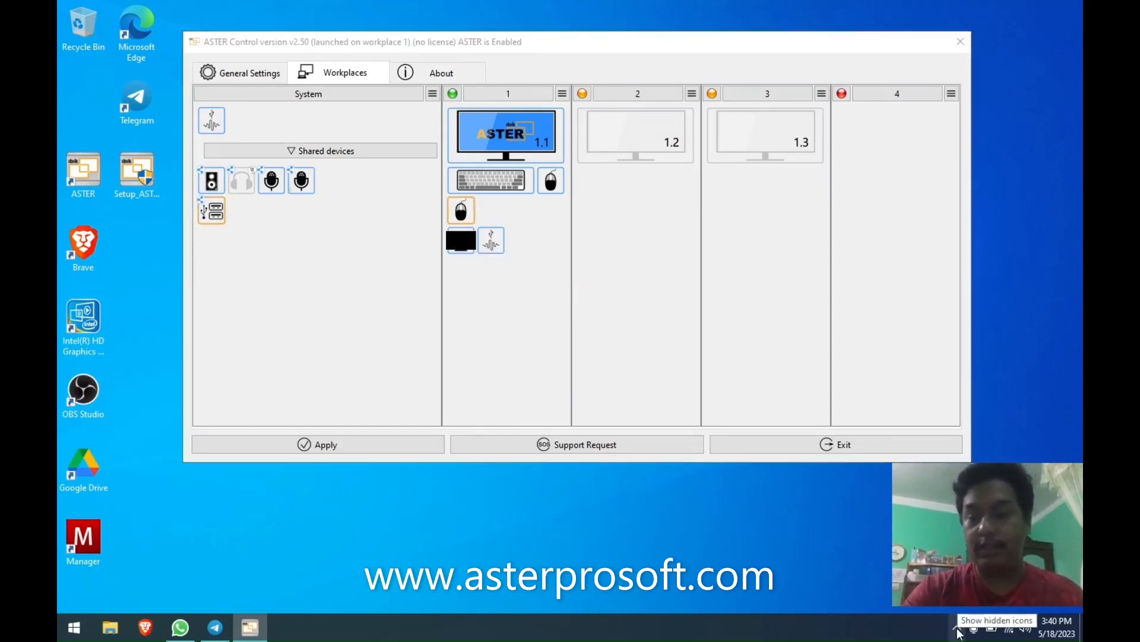
left_click(958, 596)
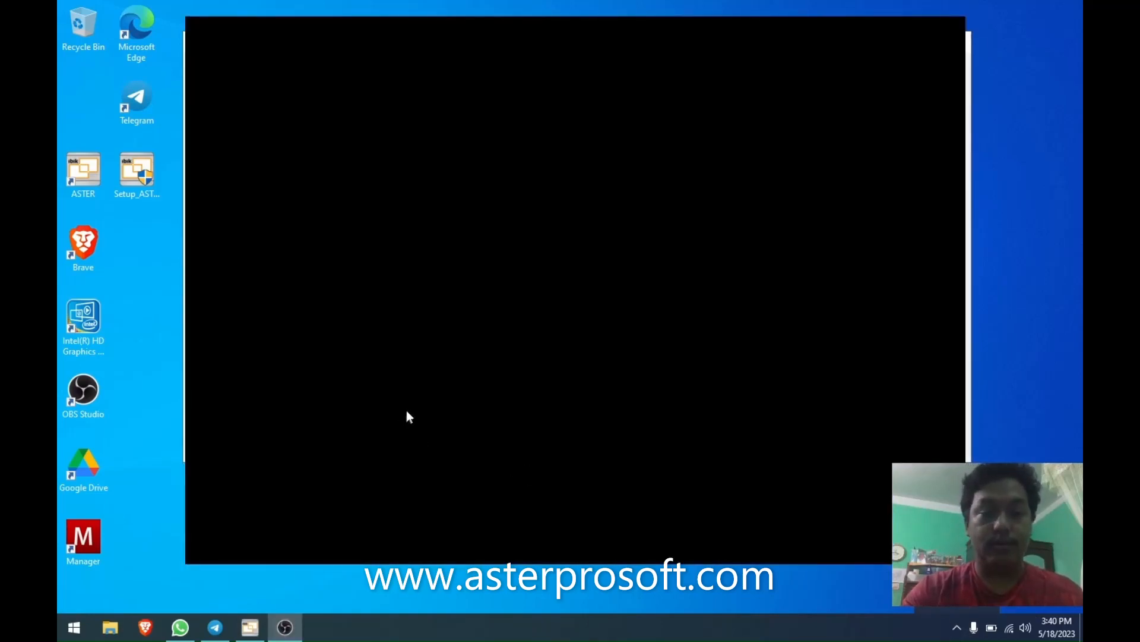
left_click(416, 390)
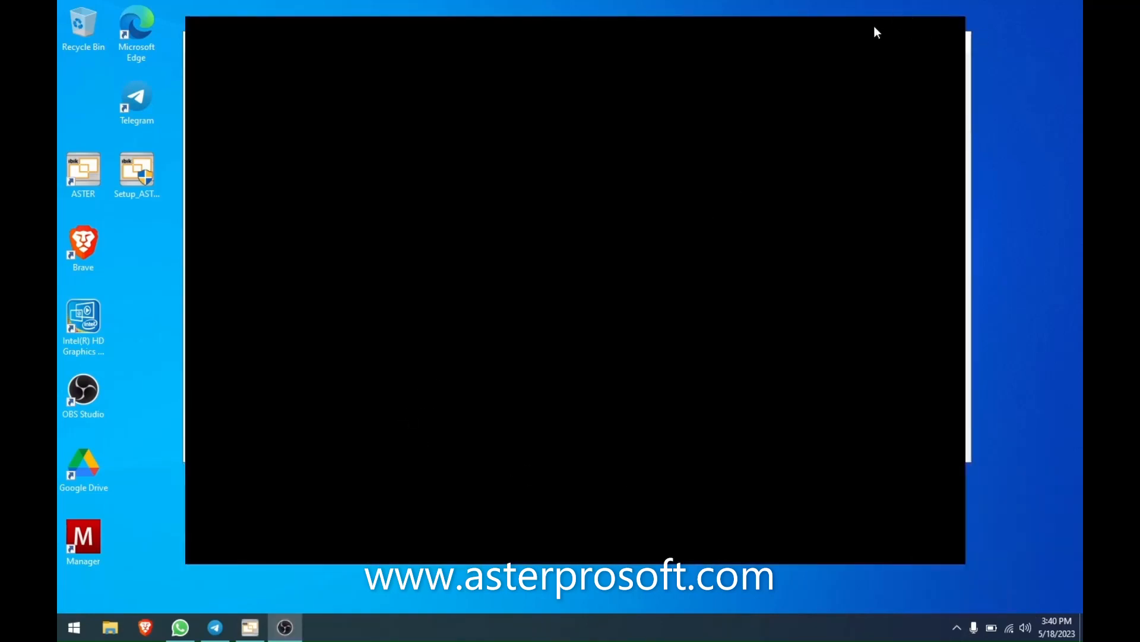
left_click(875, 27)
right_click(460, 242)
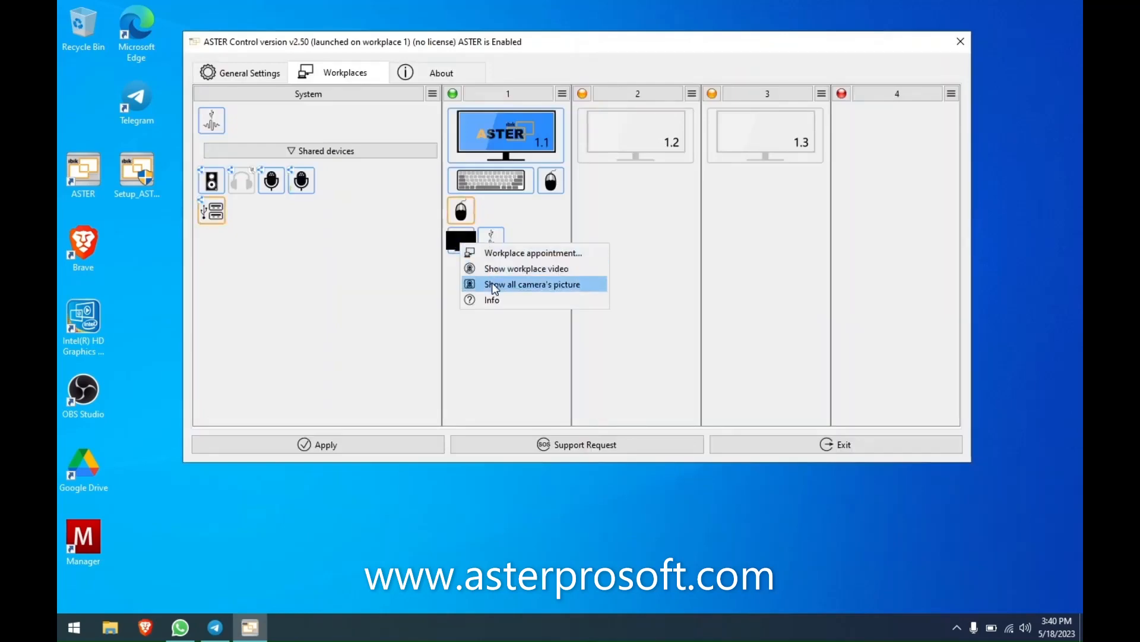
left_click(492, 283)
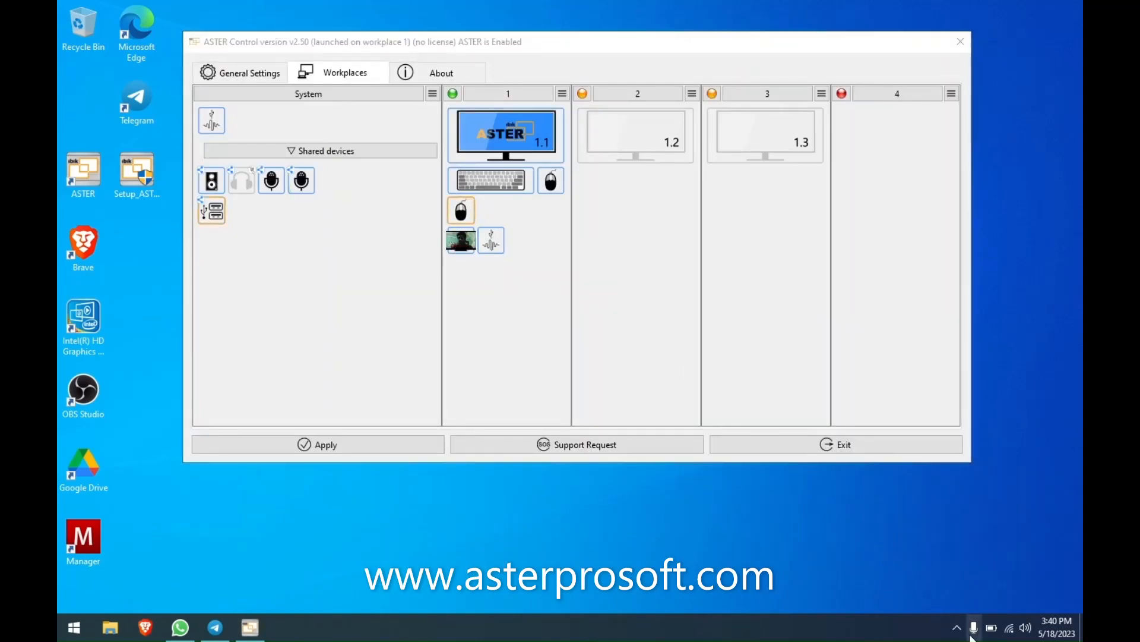
left_click(972, 635)
left_click(1003, 10)
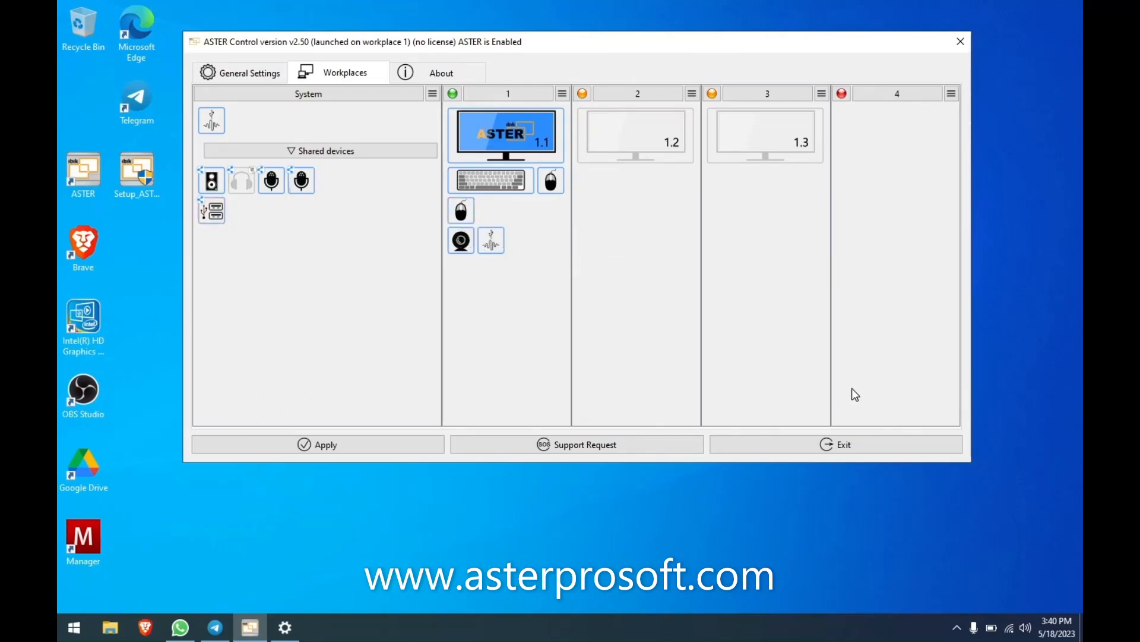
left_click(956, 627)
left_click(958, 598)
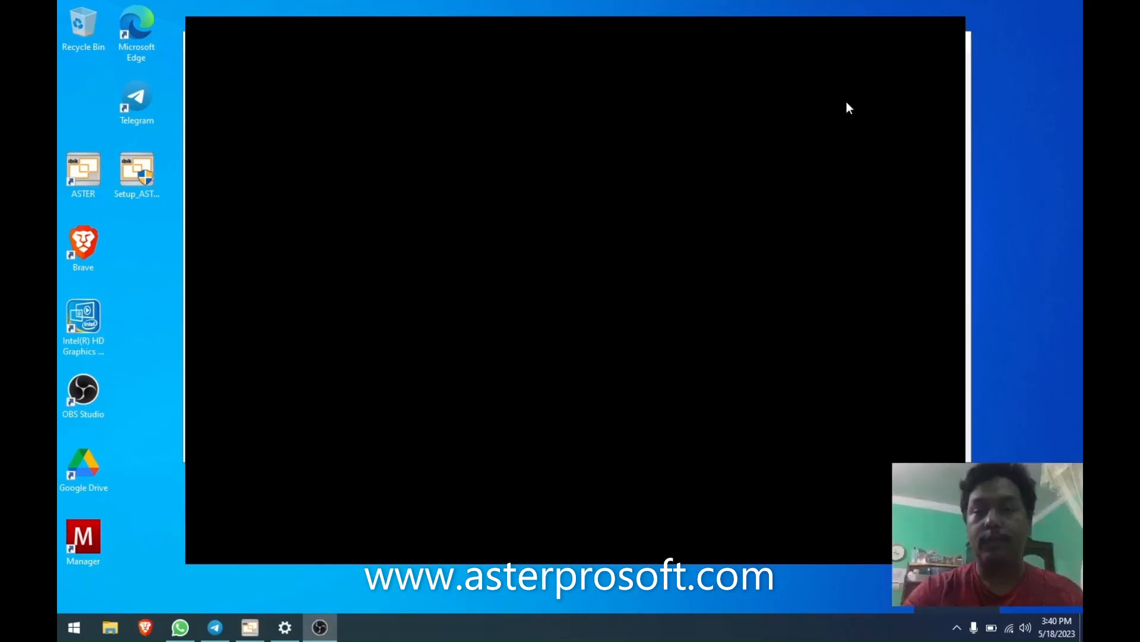
left_click(879, 27)
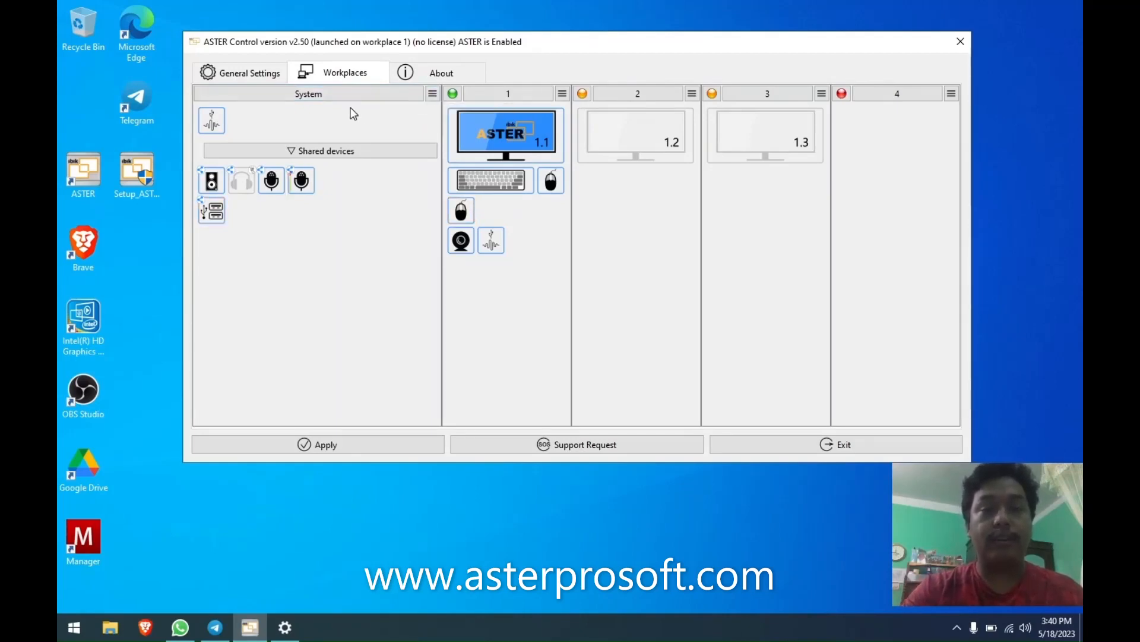
Open the System column's options list, then dismiss it to return to the Workplaces view.
left_click(436, 94)
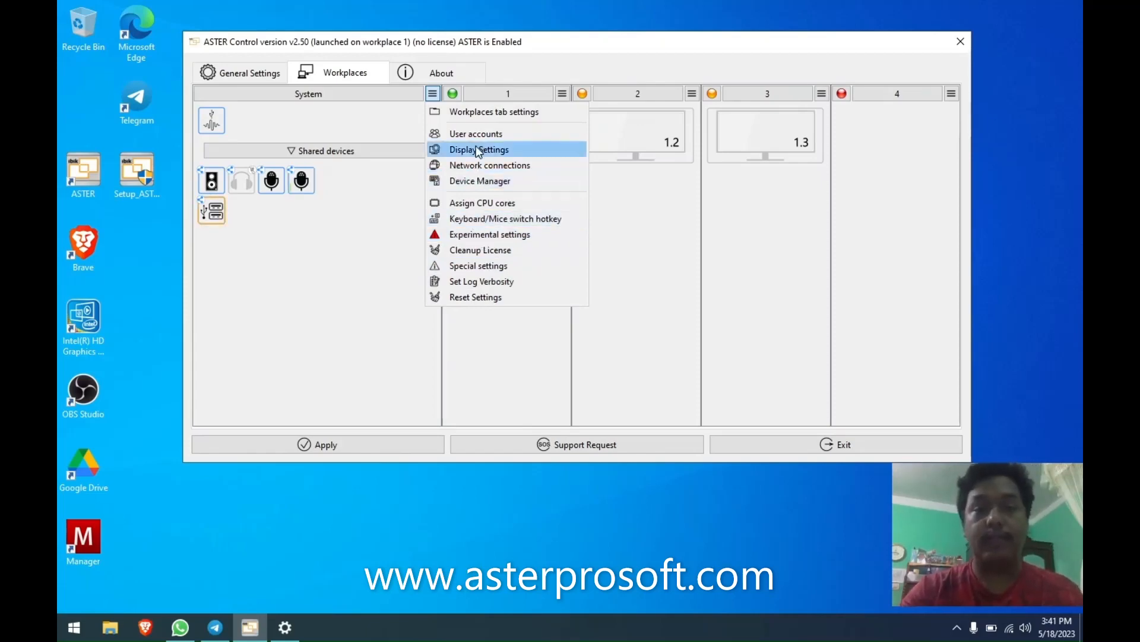
left_click(604, 237)
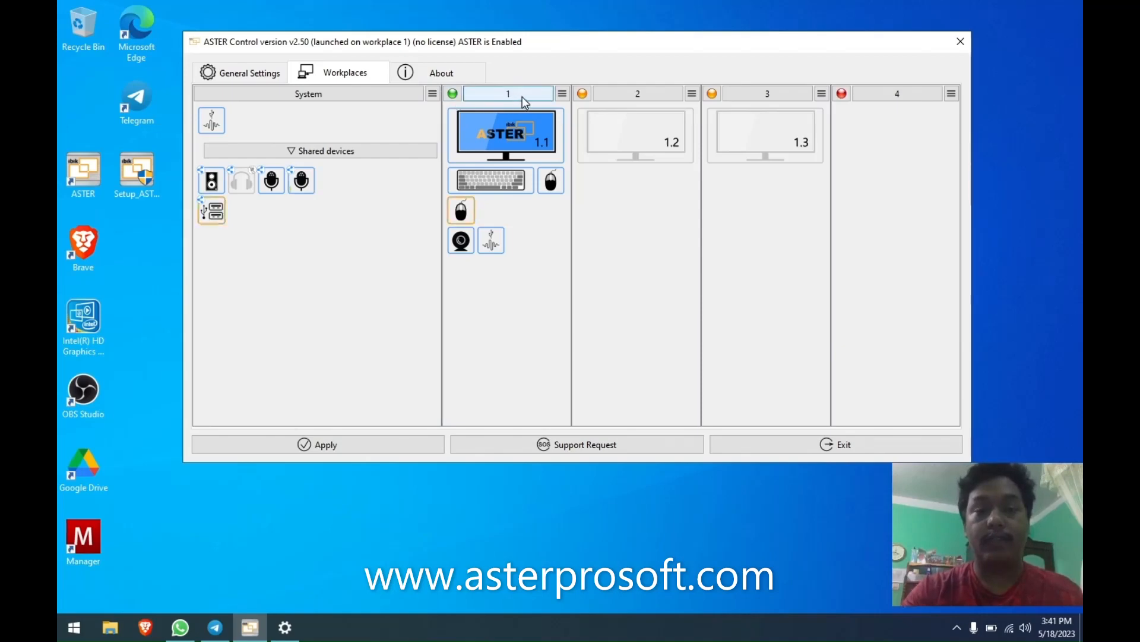
double_click(492, 95)
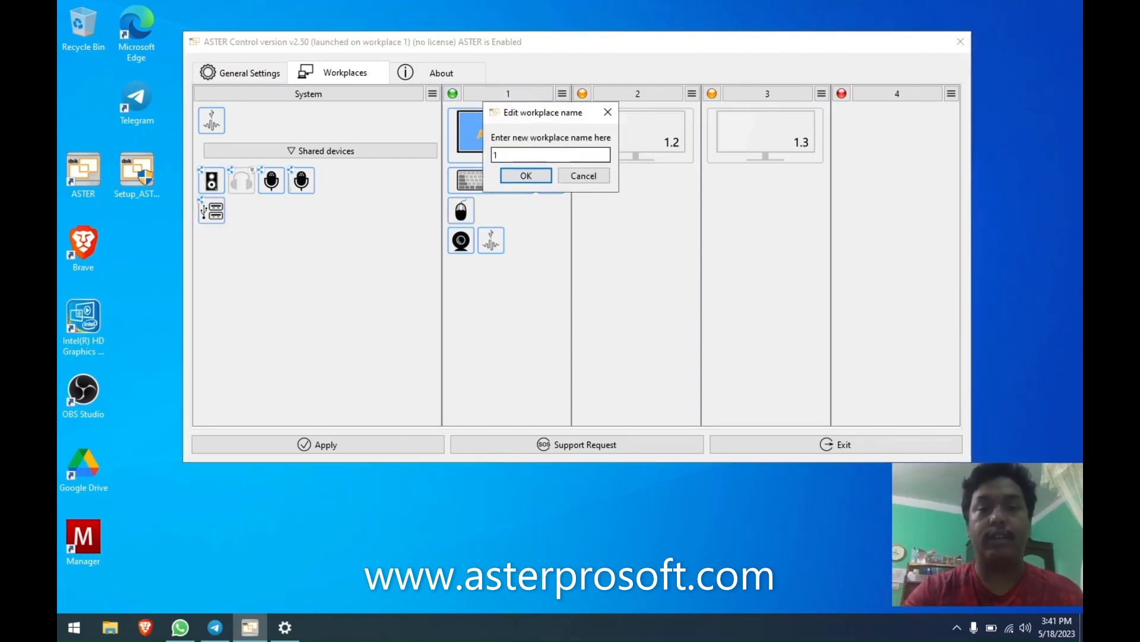
key("BackSpace")
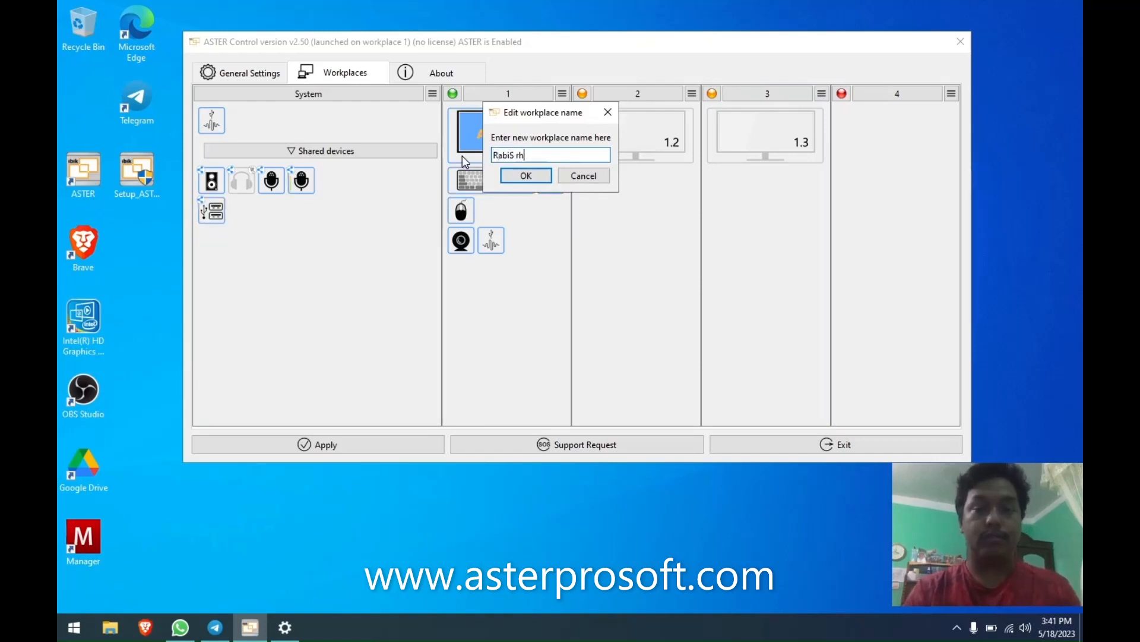
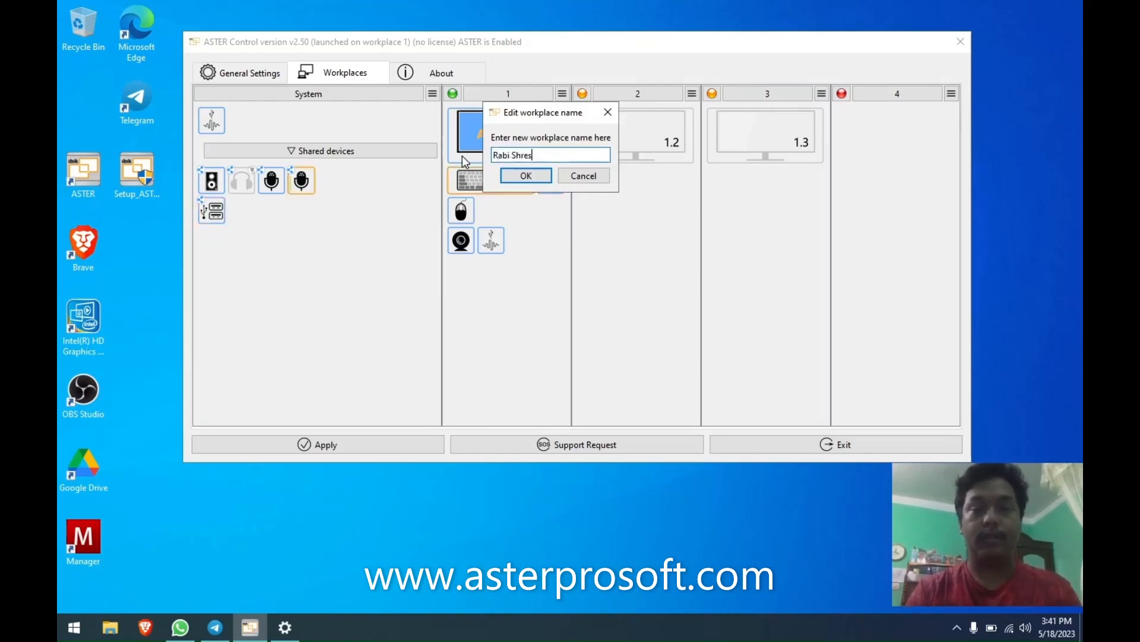
key("Return")
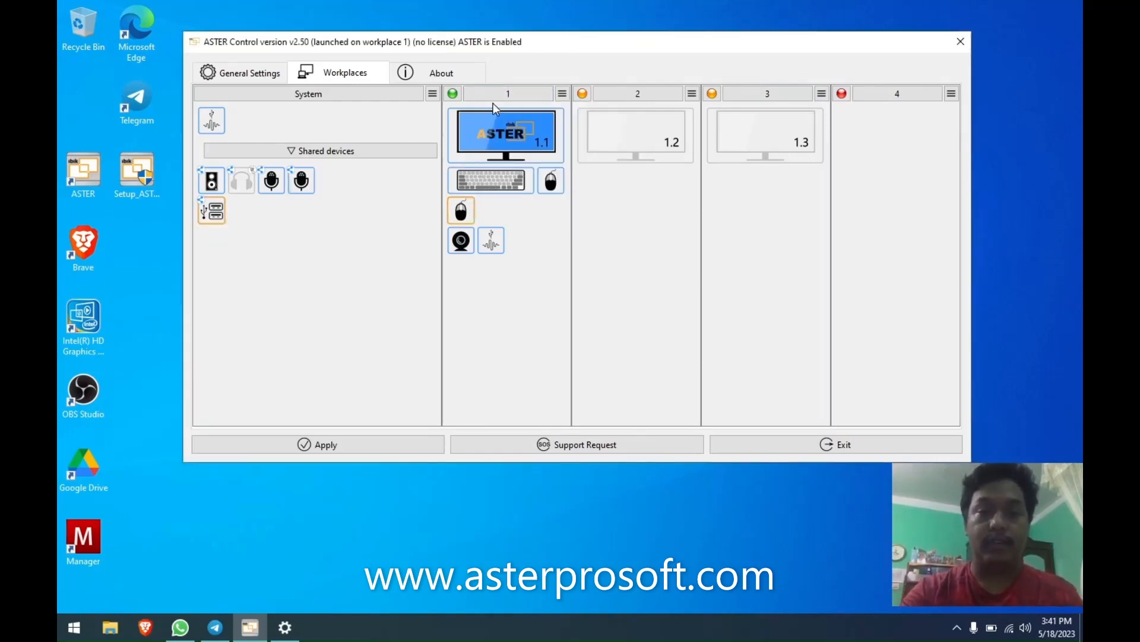
double_click(508, 94)
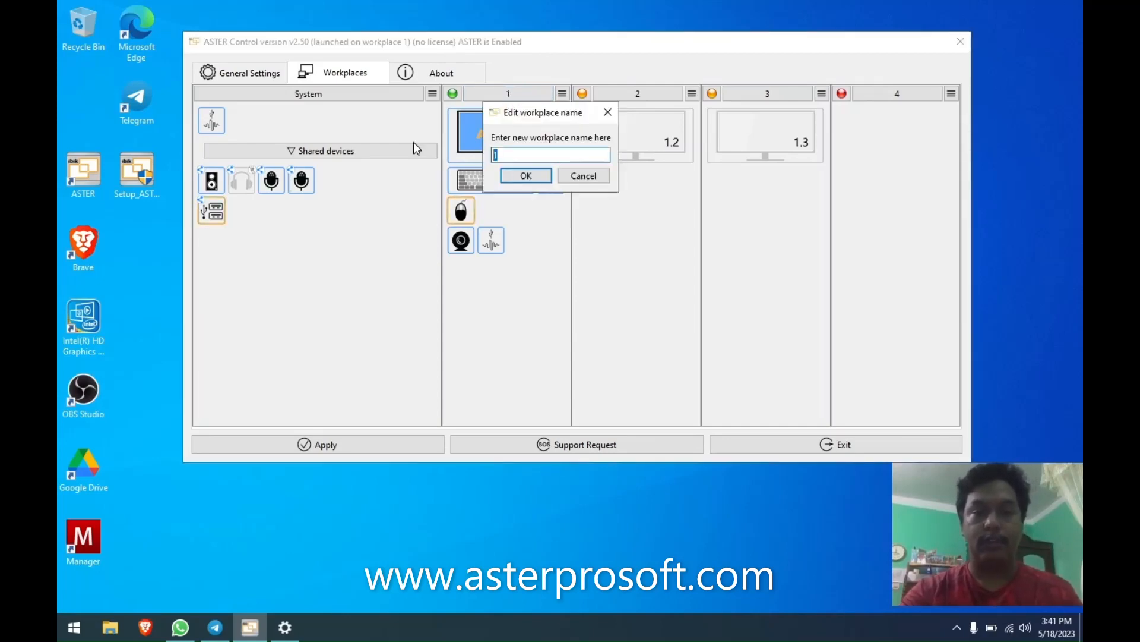
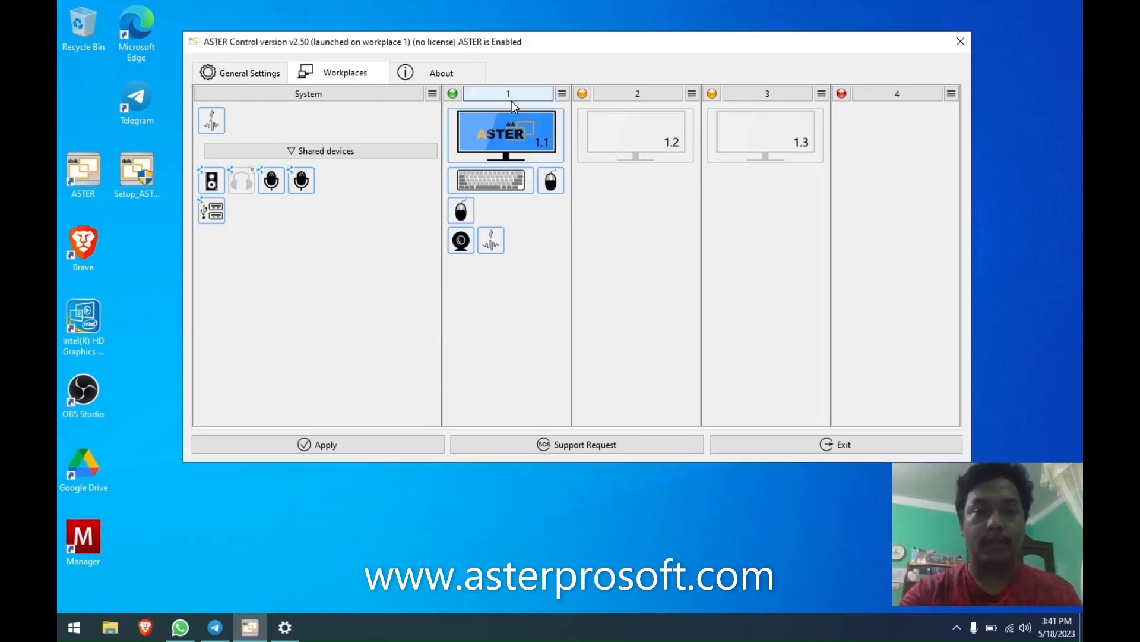
double_click(520, 122)
left_click_drag(482, 133, 532, 147)
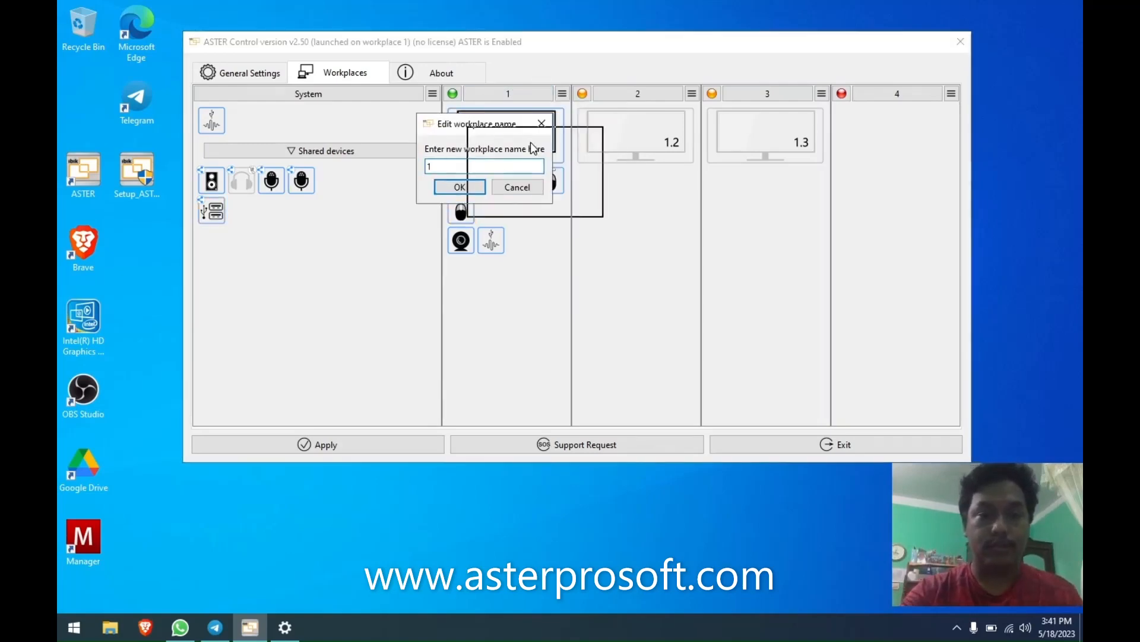
left_click(318, 95)
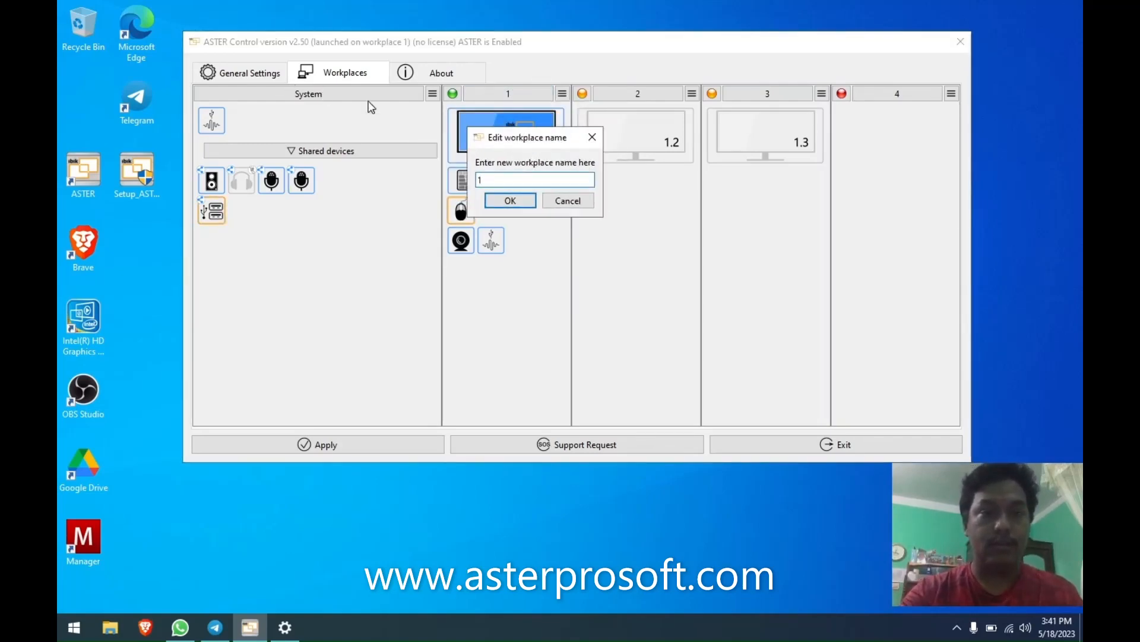
left_click(571, 202)
left_click(262, 80)
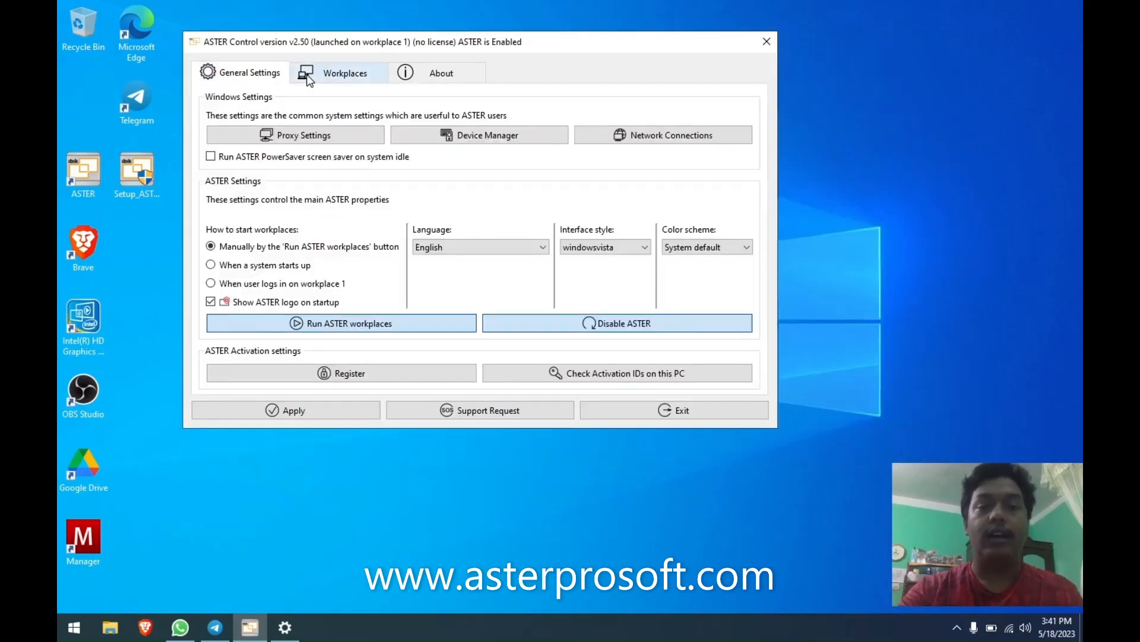
left_click(342, 73)
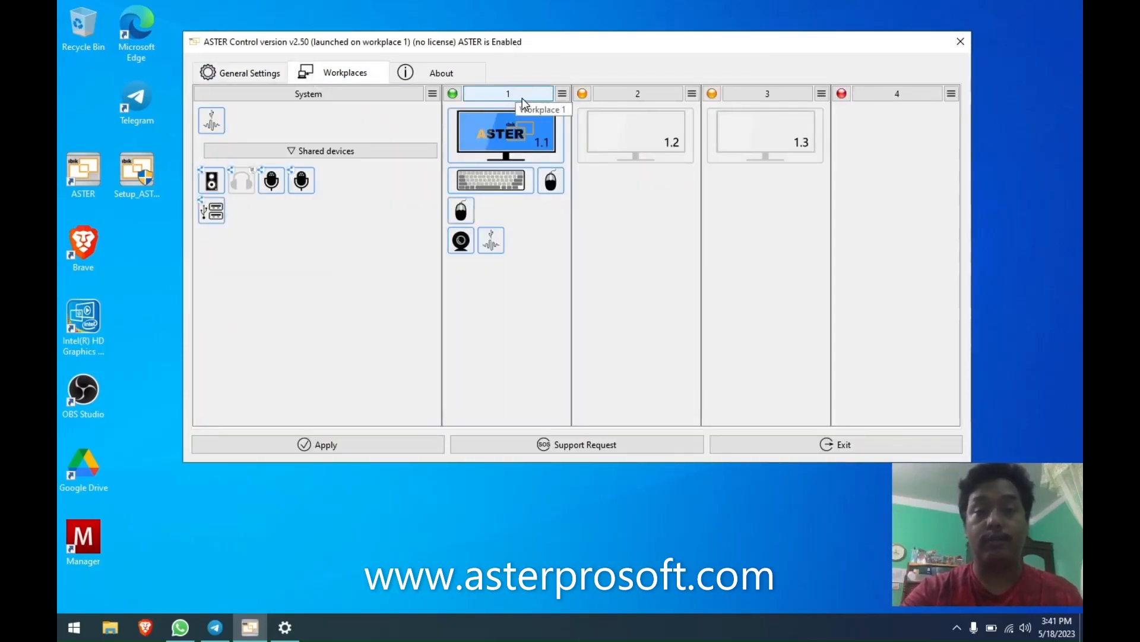
double_click(516, 93)
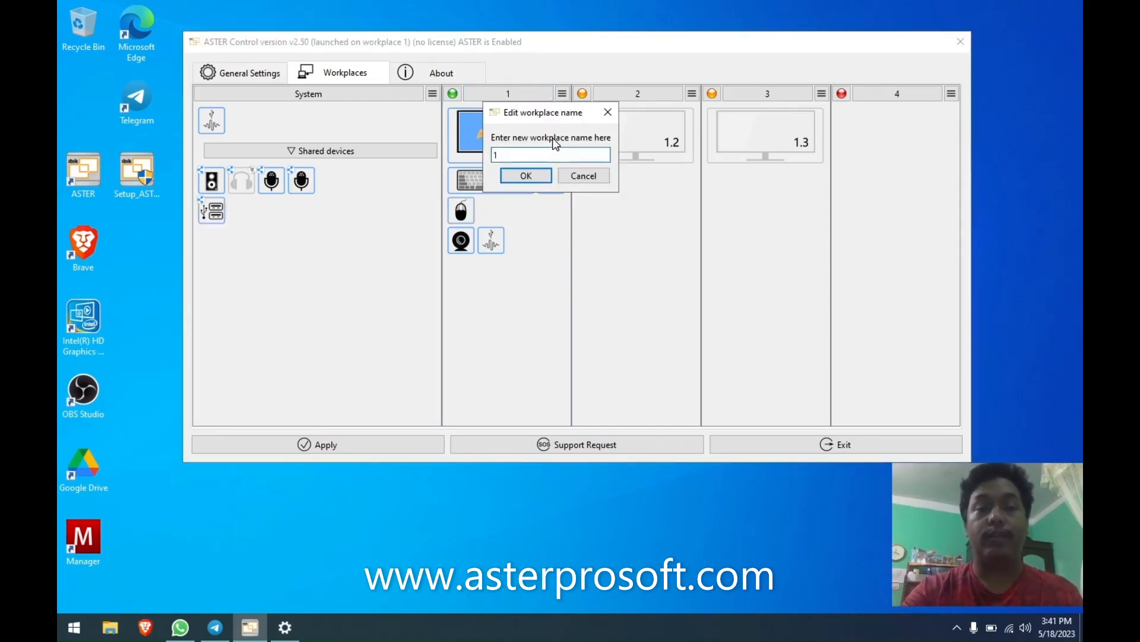
left_click(585, 176)
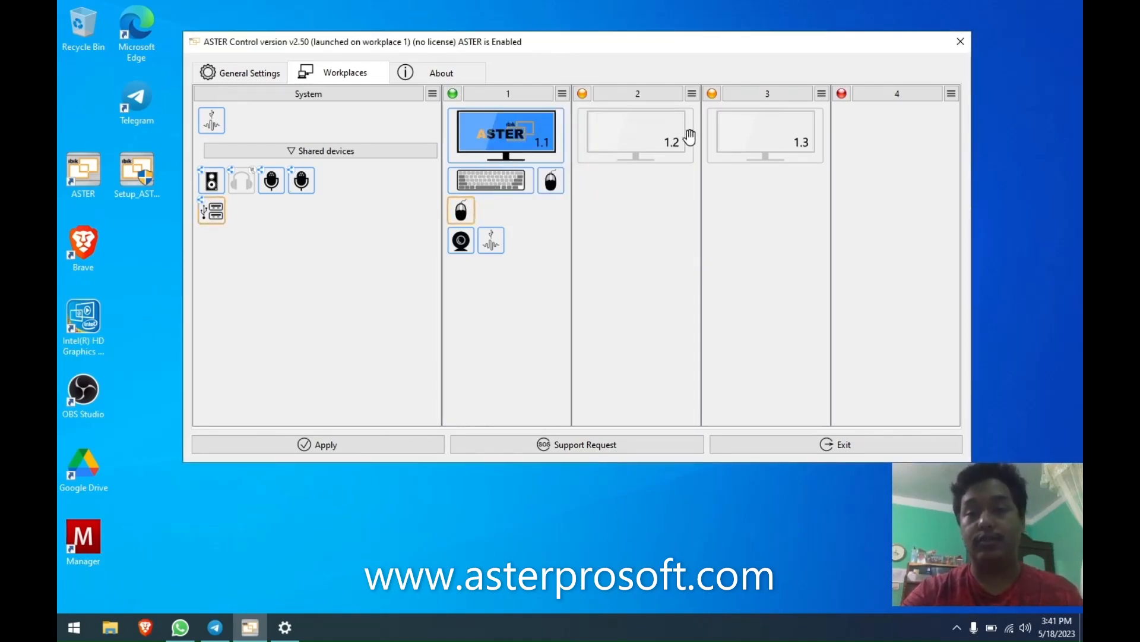
Switch between General Settings and Workplaces, then choose Assign CPU cores from workplace 2's menu.
left_click(213, 77)
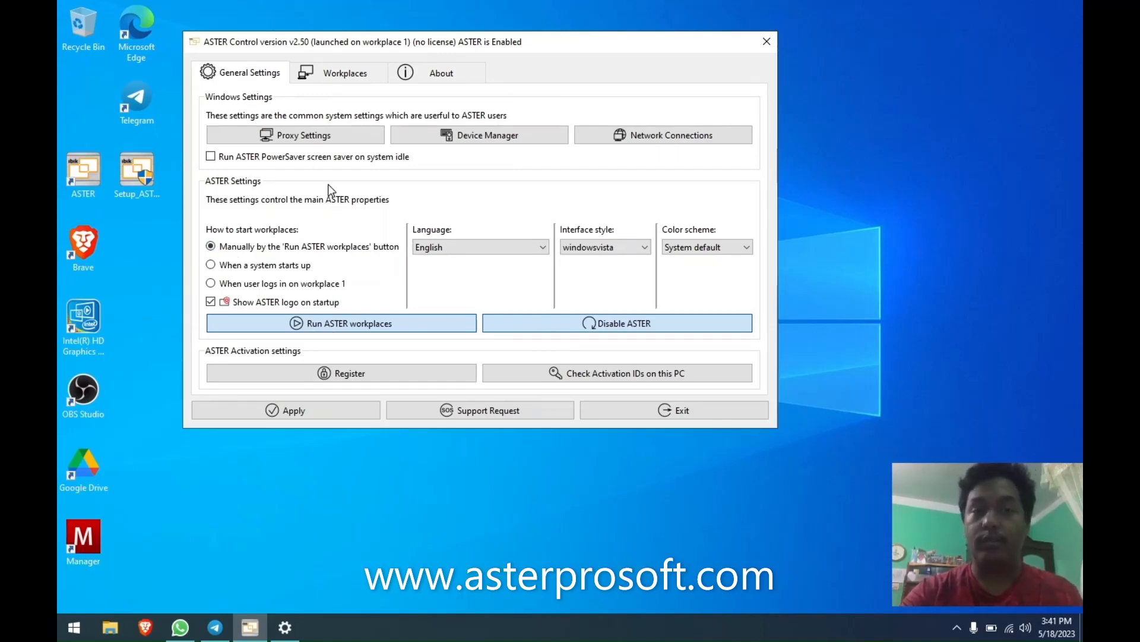
left_click(334, 74)
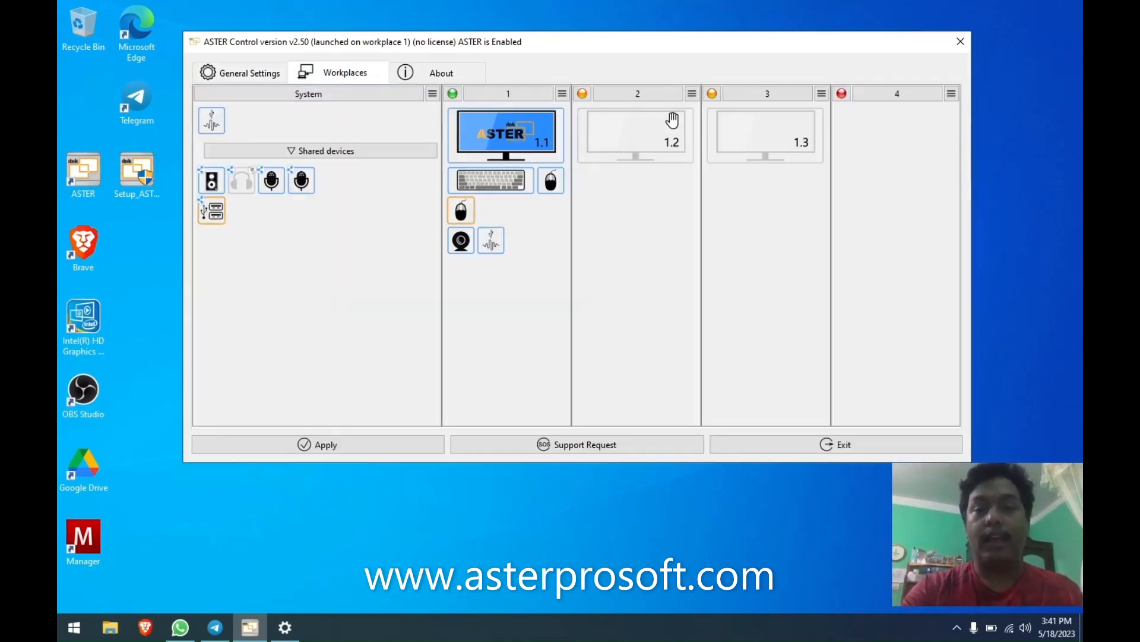
left_click_drag(648, 136, 659, 158)
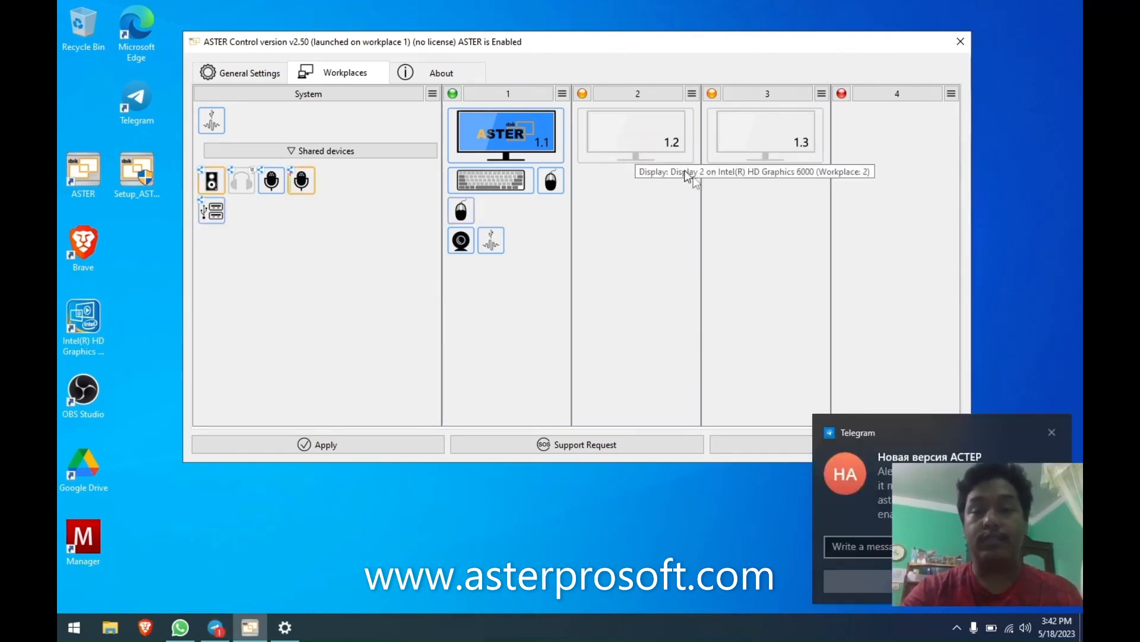
left_click(1052, 433)
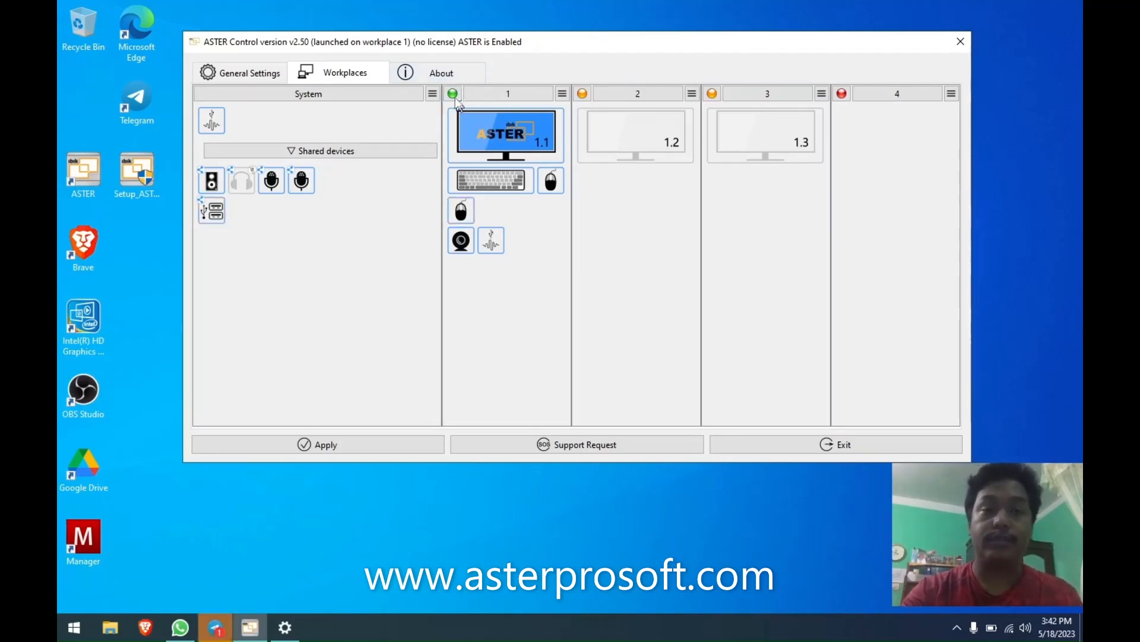
left_click(822, 96)
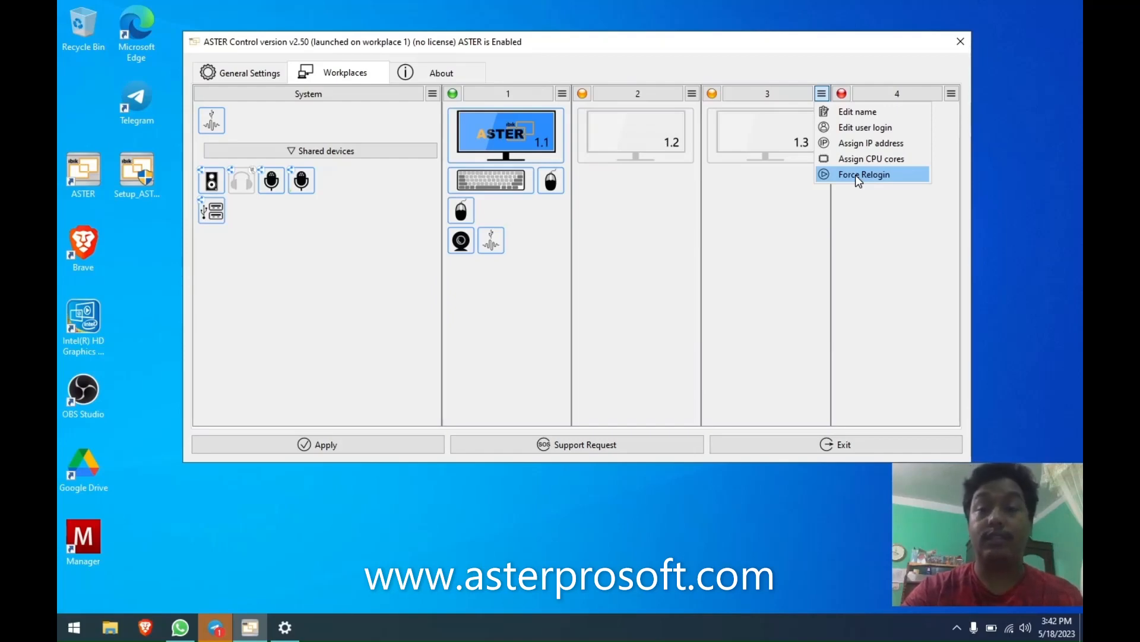
left_click(224, 71)
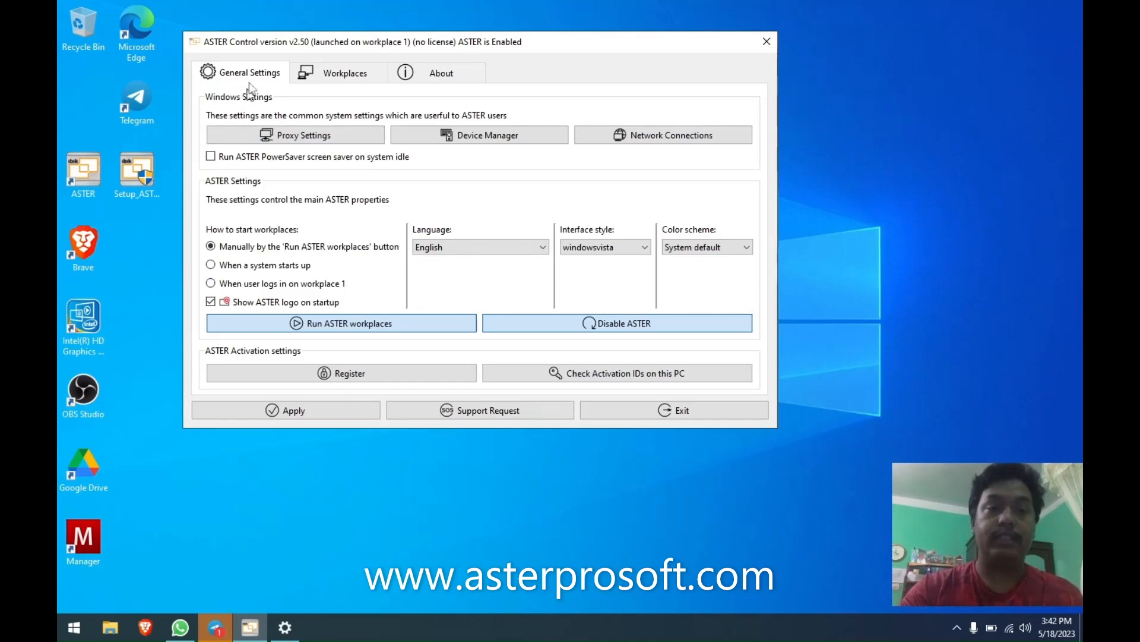
left_click(375, 71)
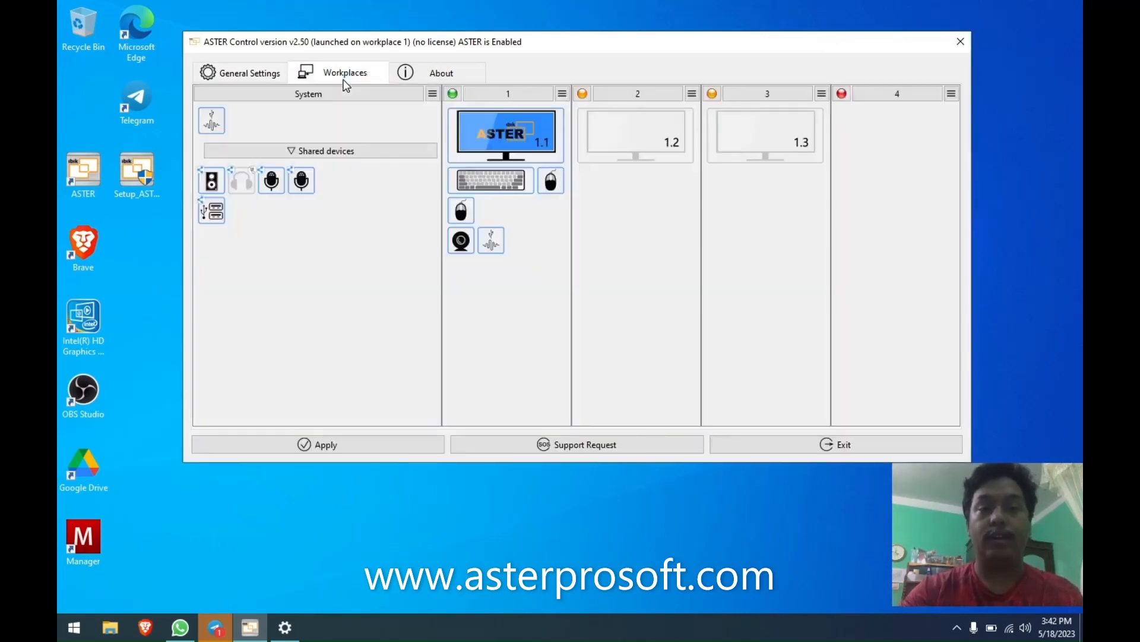
left_click(693, 95)
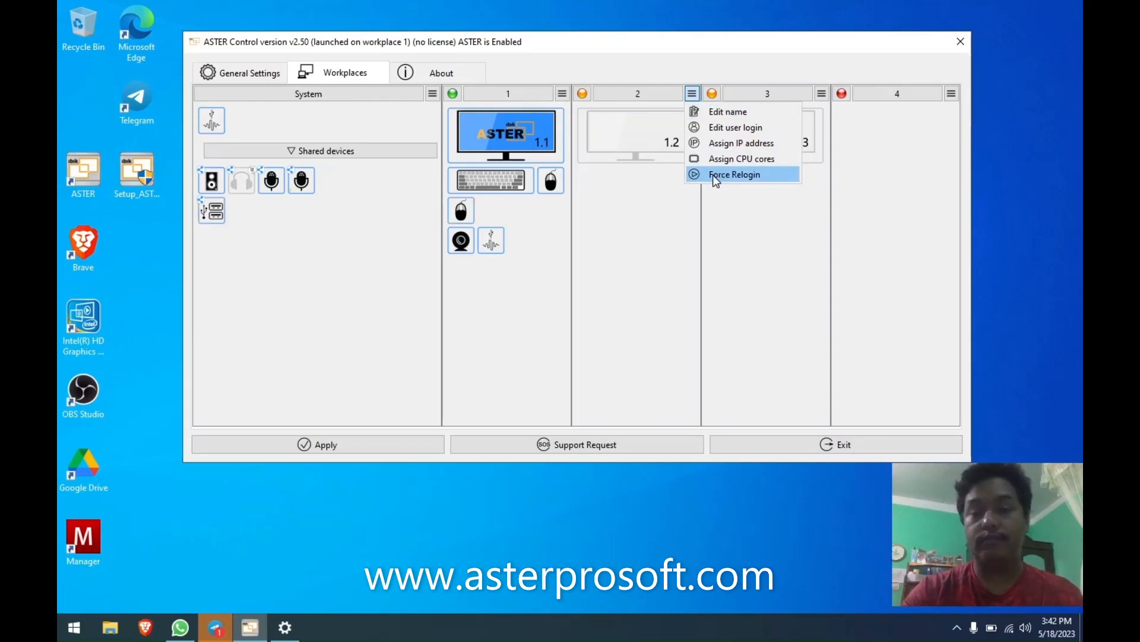
left_click(716, 159)
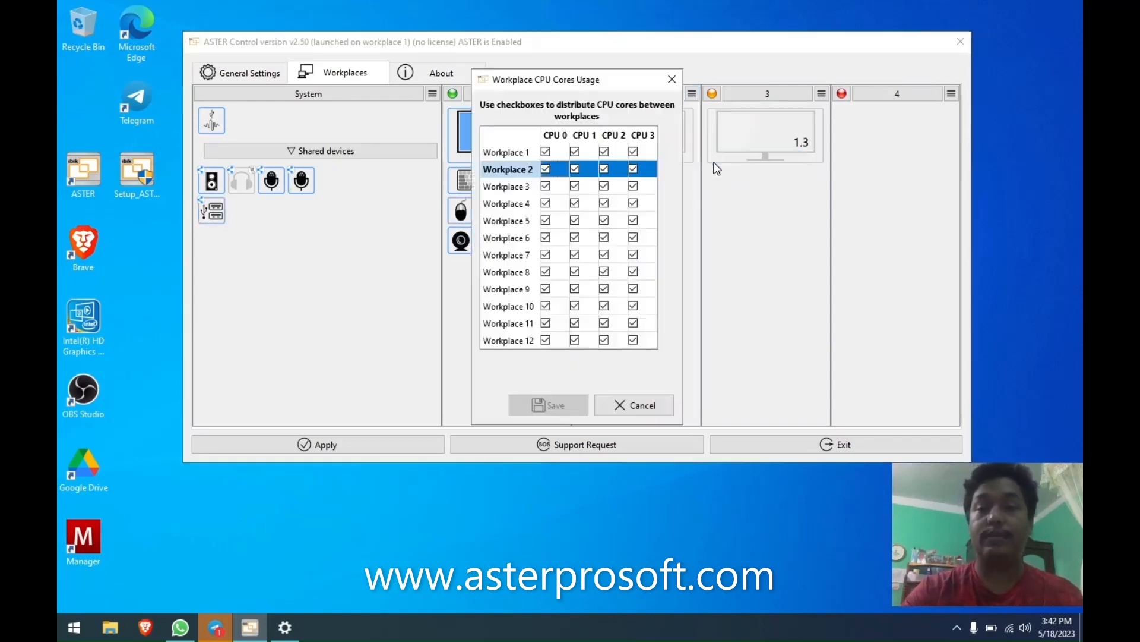
Close the CPU Cores Usage dialog and show information for monitor 1.2.
left_click(672, 80)
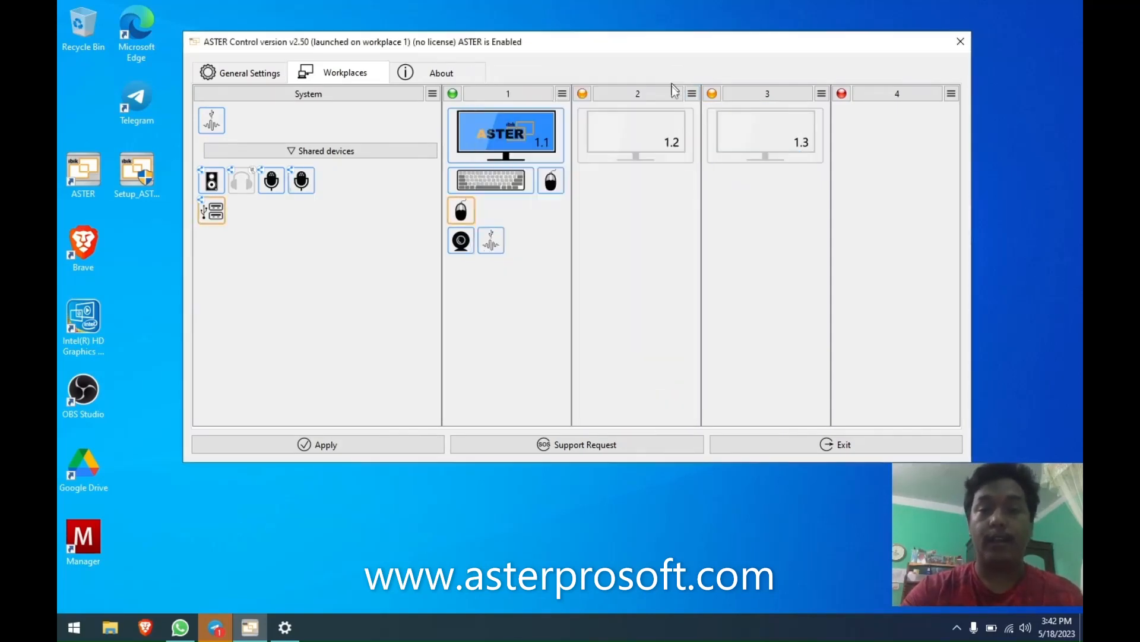
right_click(633, 134)
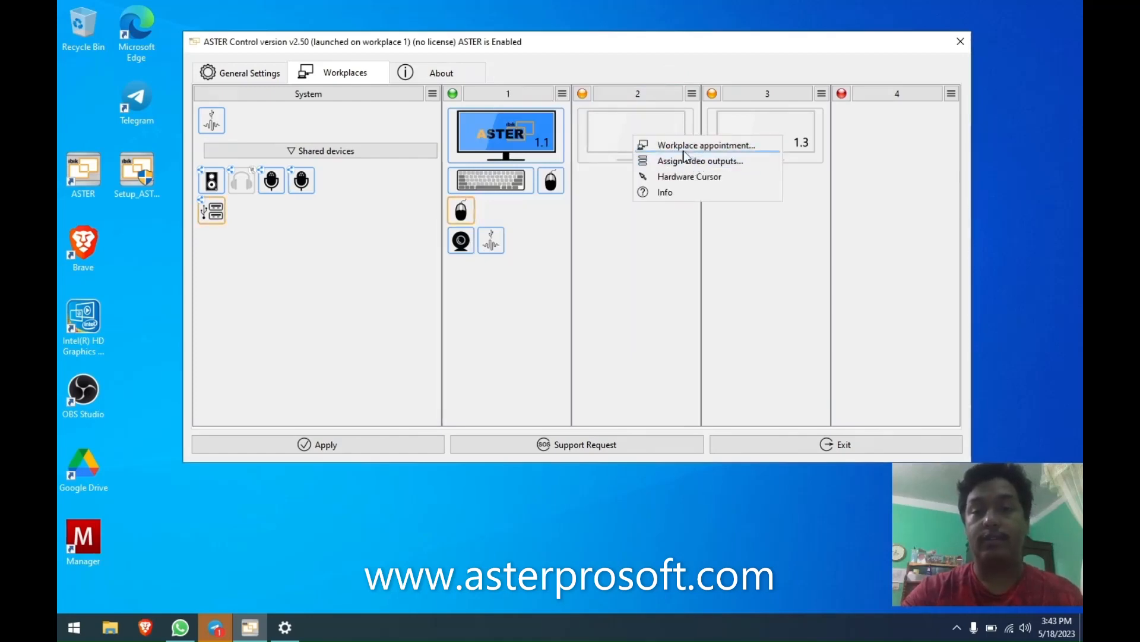
left_click(604, 178)
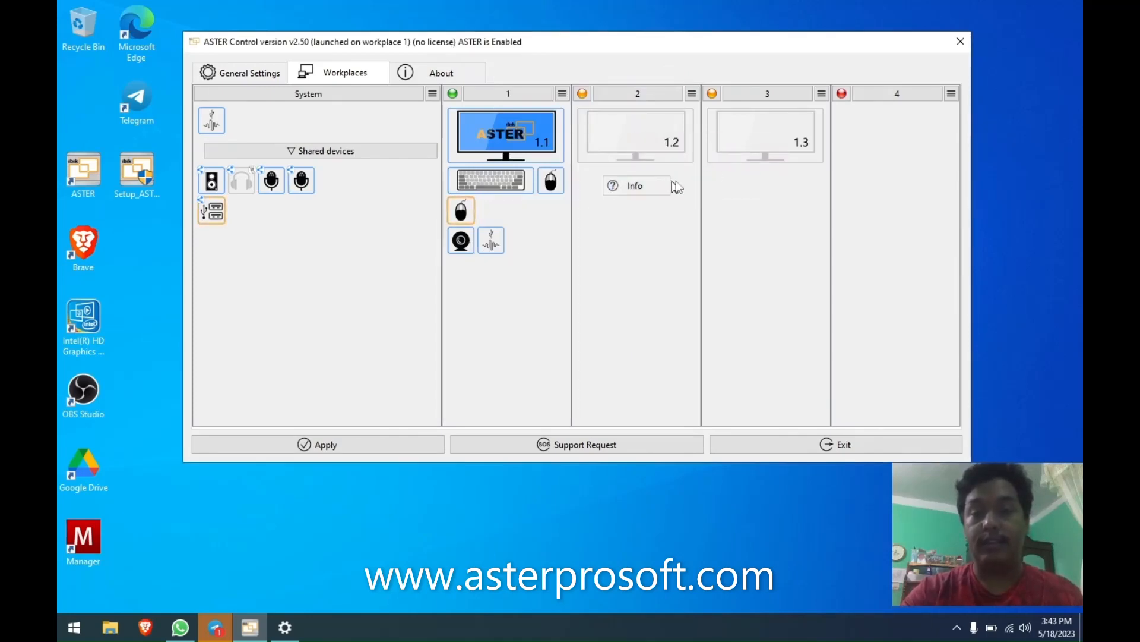
View workplace 2's Edit user login settings twice, closing them without changes.
left_click(692, 93)
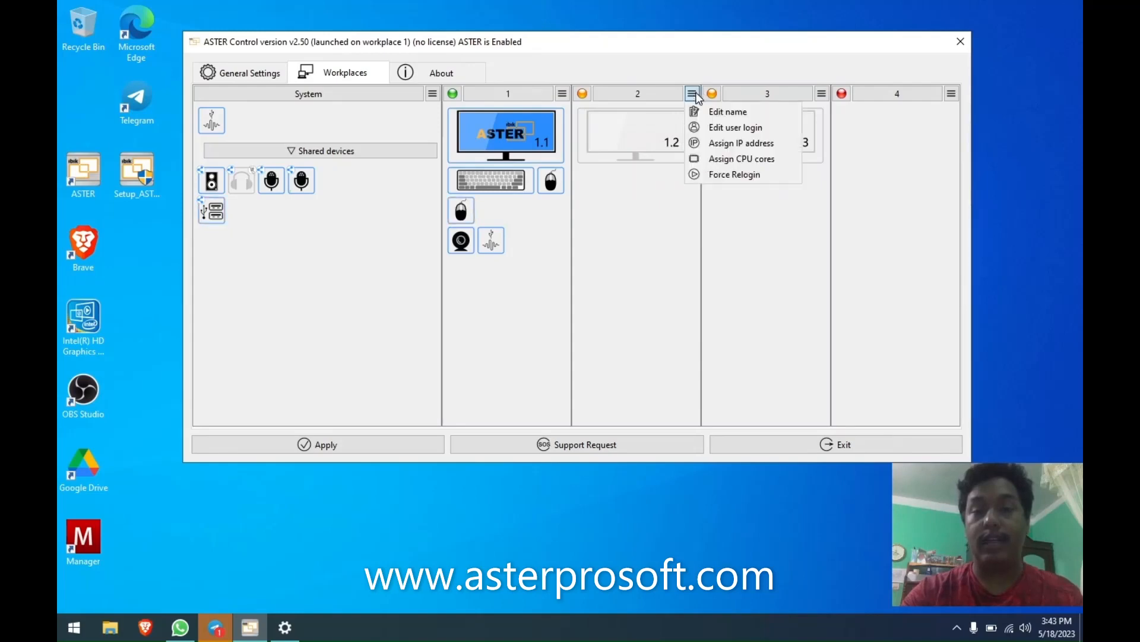
left_click(713, 129)
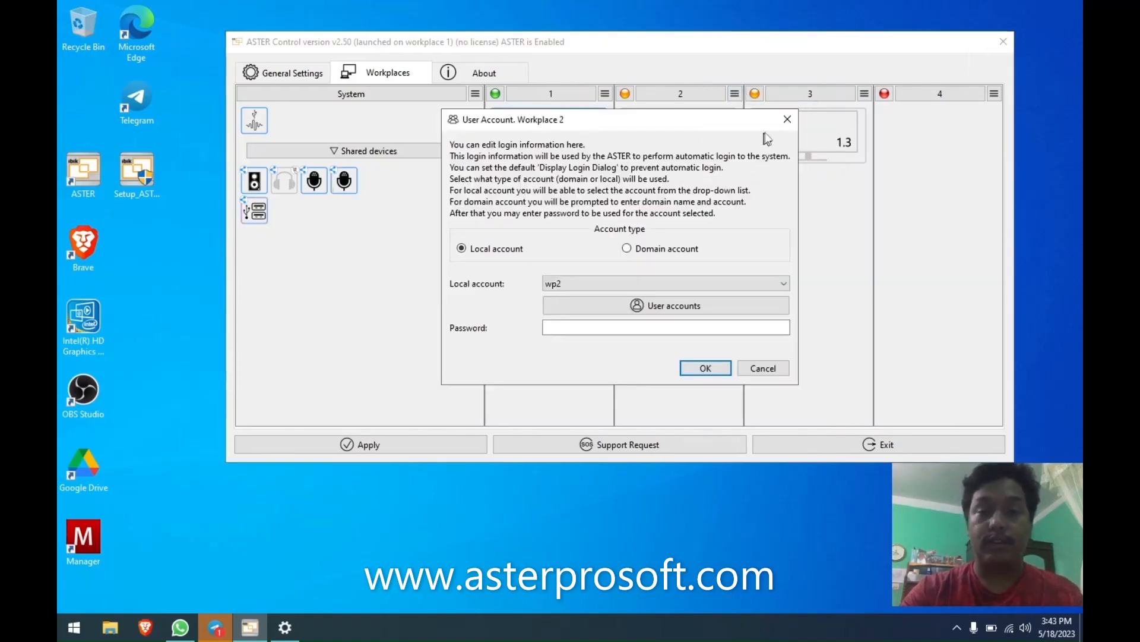
left_click(787, 119)
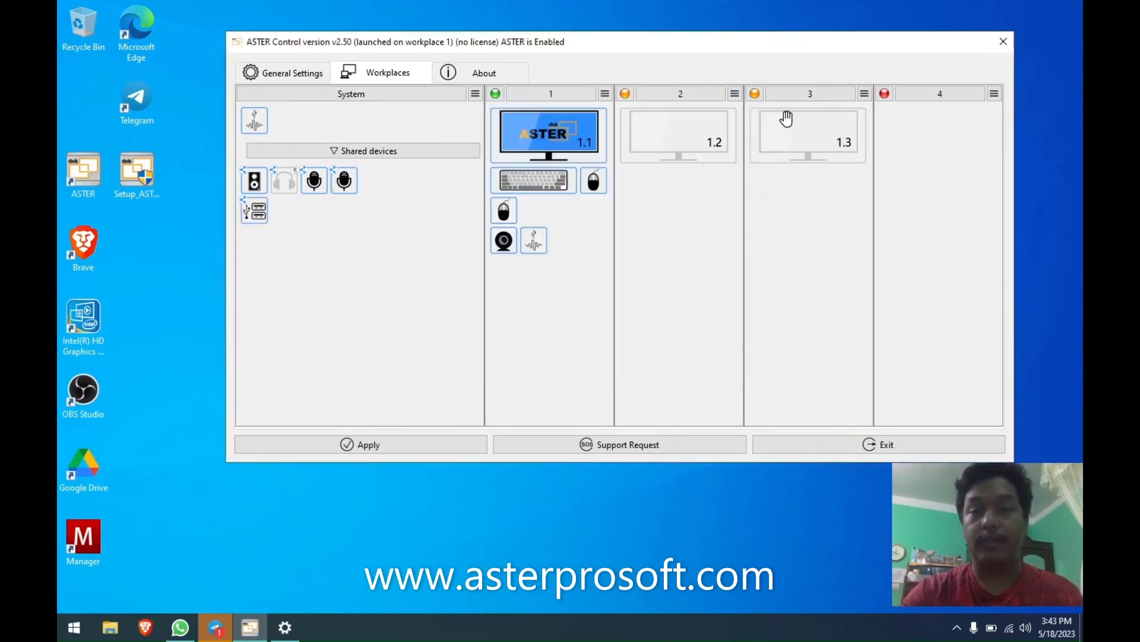
left_click(653, 102)
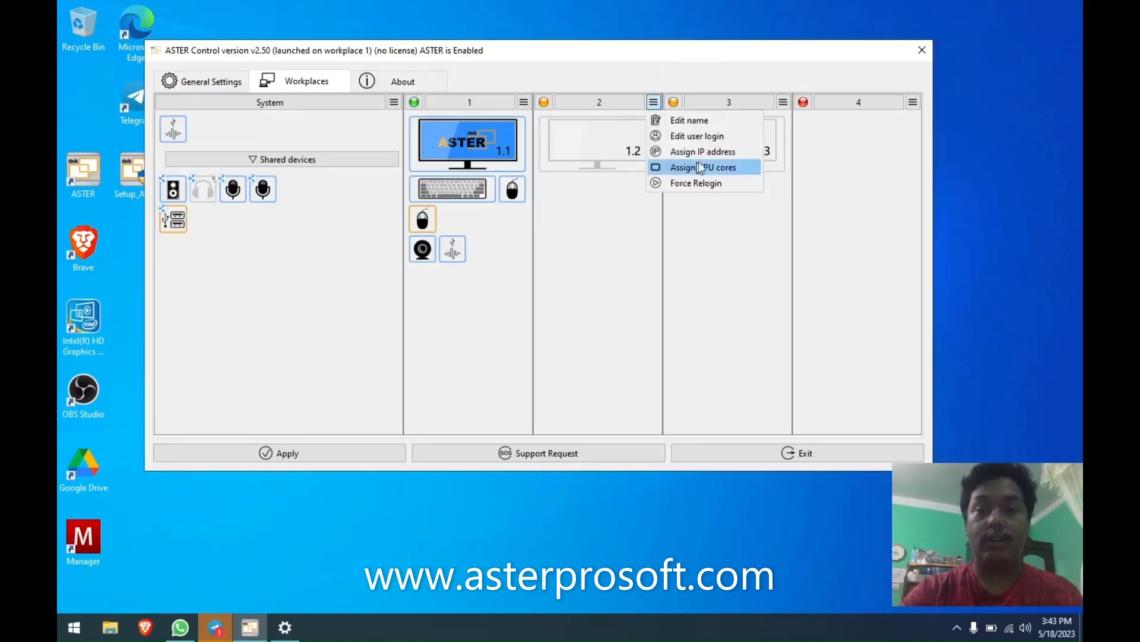
left_click(696, 138)
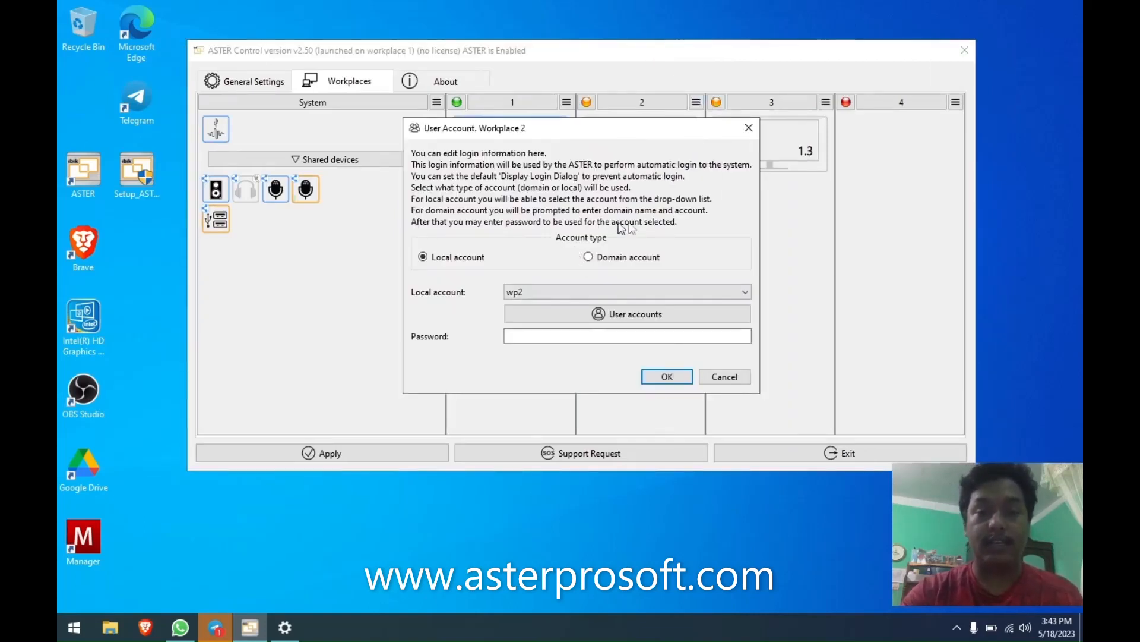
left_click(747, 122)
Choose Assign IP address from workplace 2's menu and nudge the dialog into place.
left_click(696, 102)
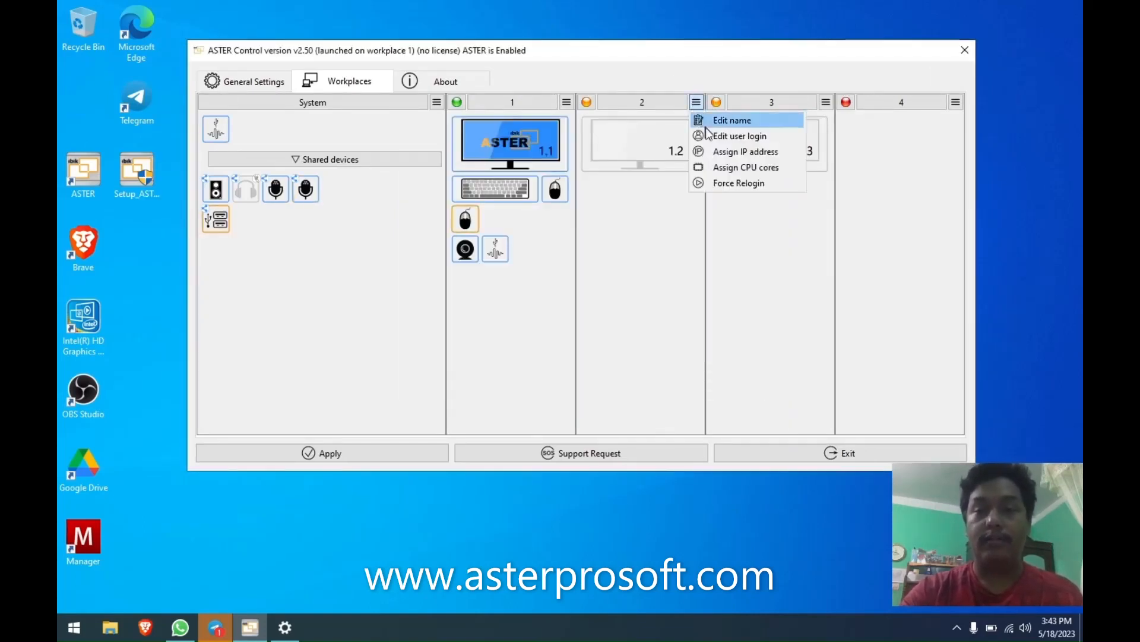
left_click(719, 153)
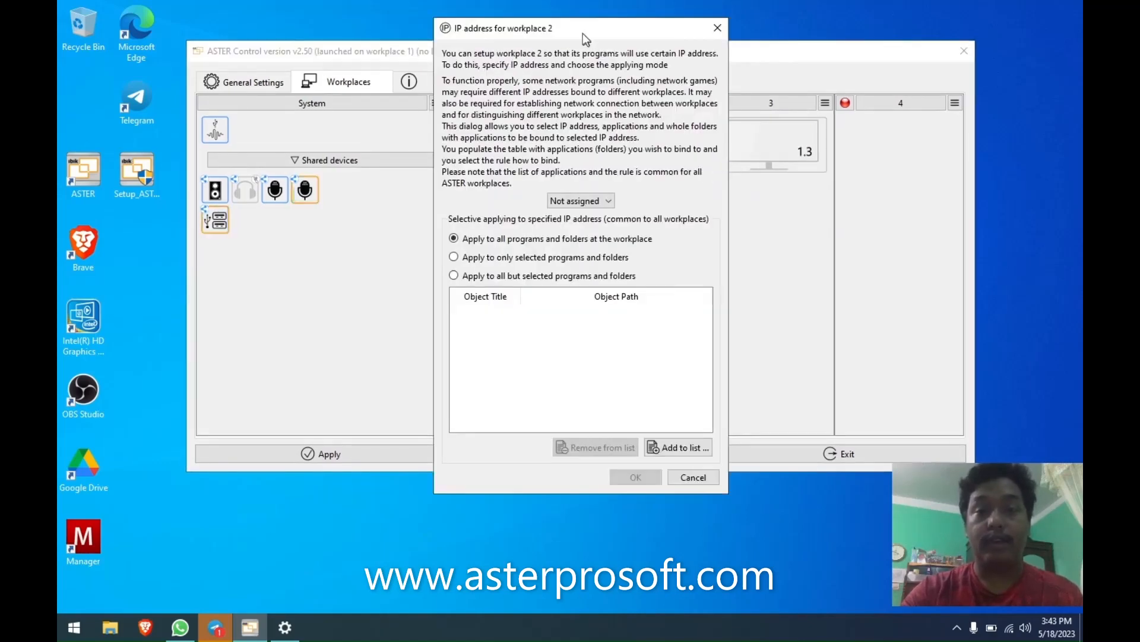
left_click_drag(583, 33, 568, 49)
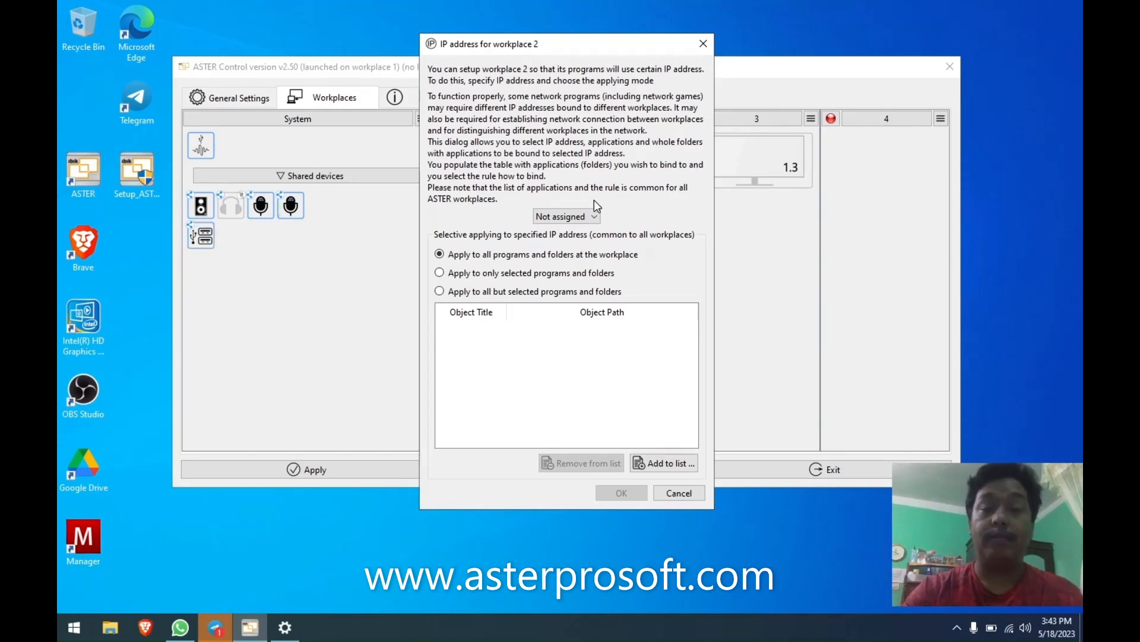
Review the IP address choices, keeping Not assigned and applying to all programs.
left_click(582, 220)
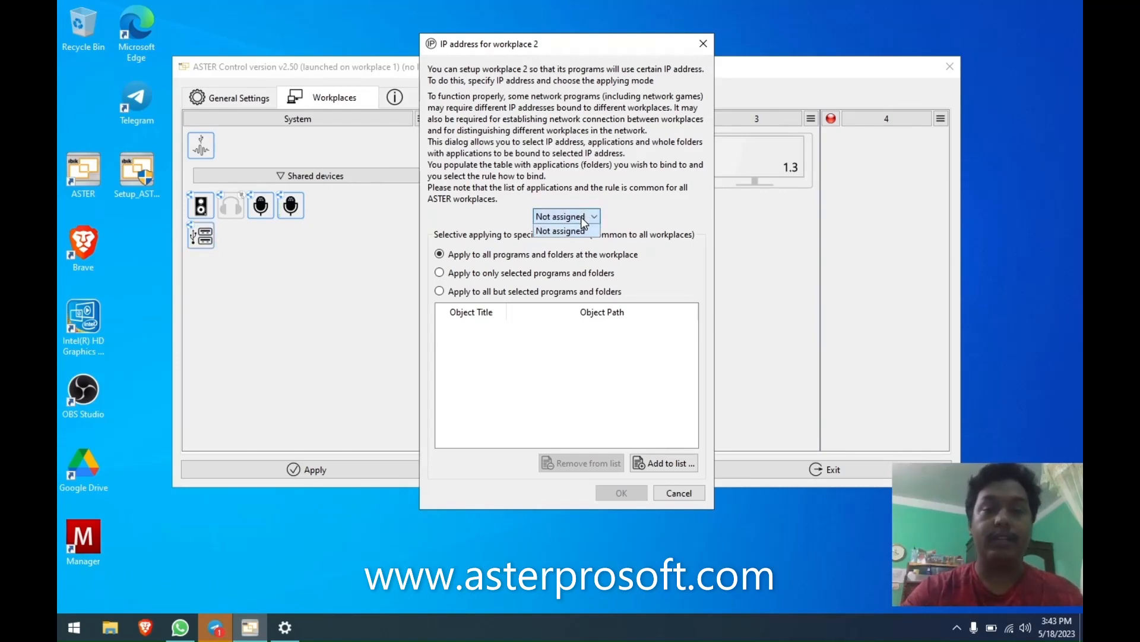
left_click(584, 221)
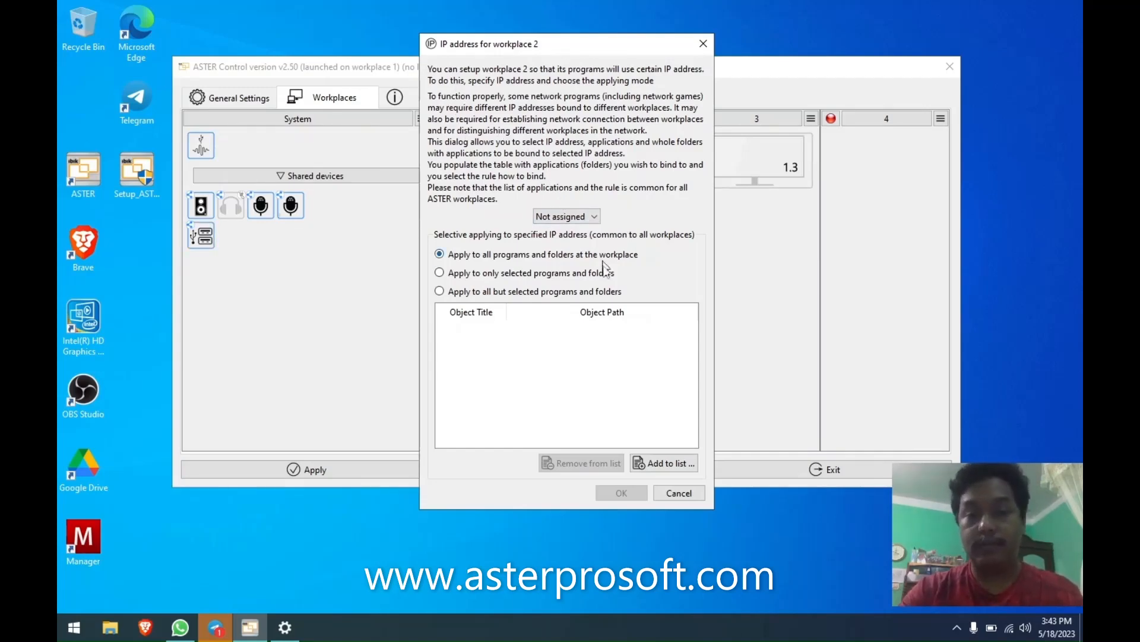
left_click(440, 292)
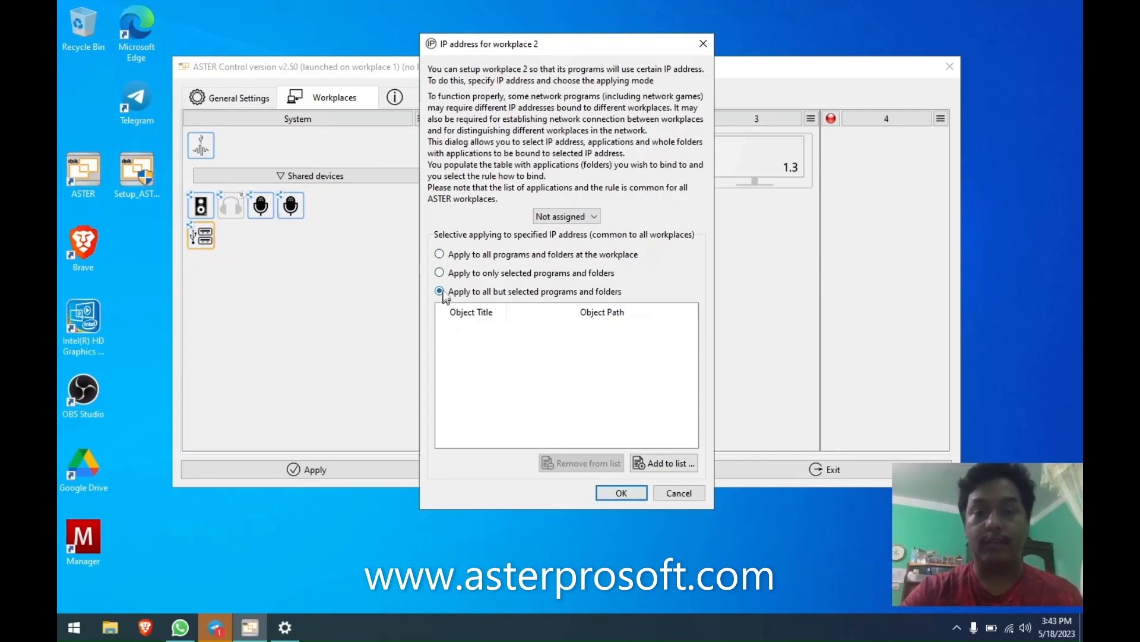
left_click(440, 254)
Add the Manager, Microsoft Edge and 7-Zip File Manager shortcuts to the binding list.
left_click(664, 463)
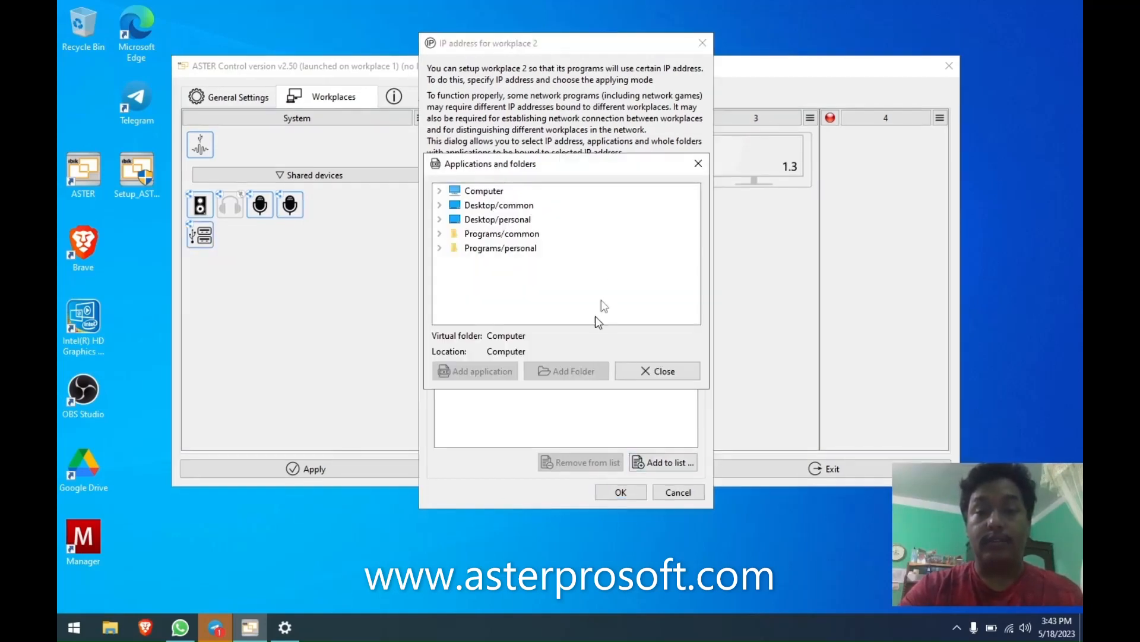
double_click(487, 219)
left_click(496, 233)
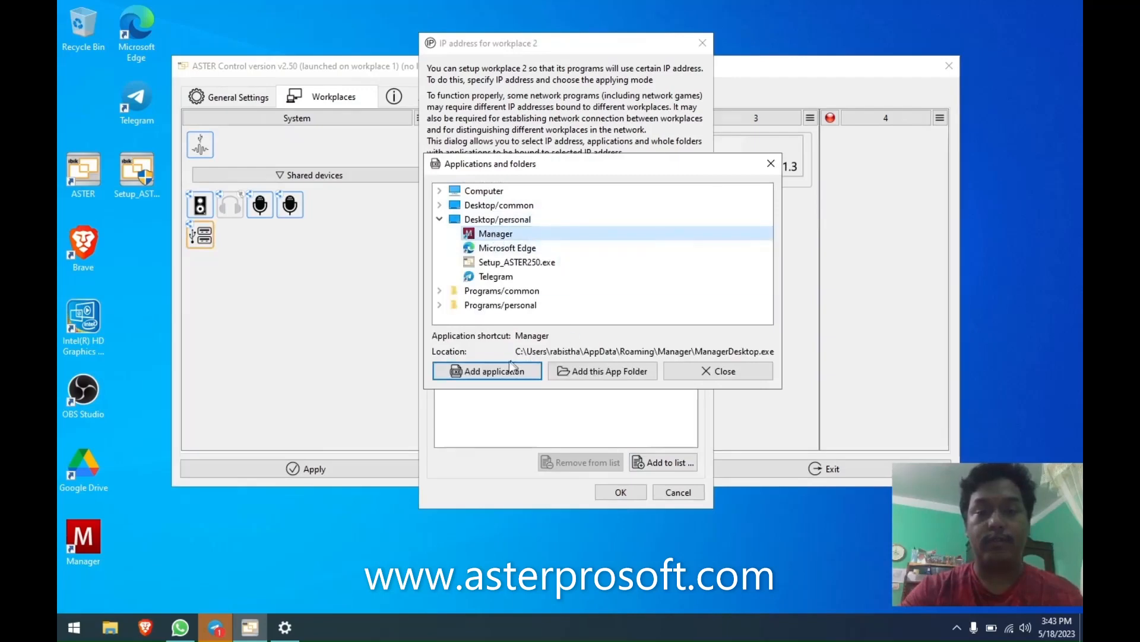
left_click(486, 372)
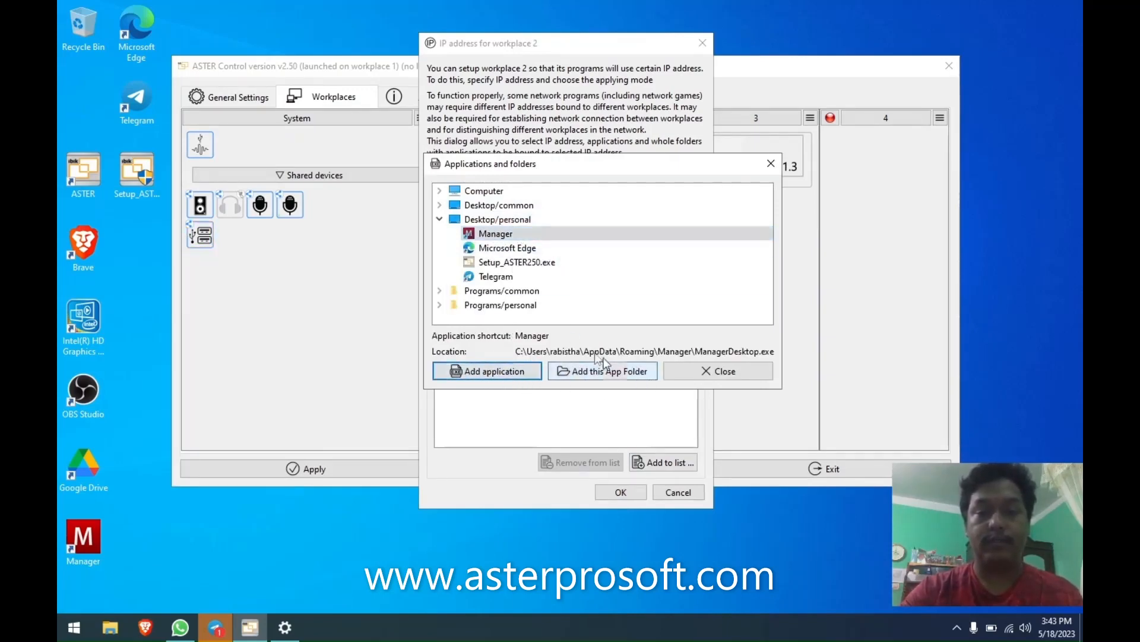
left_click(498, 220)
left_click(508, 248)
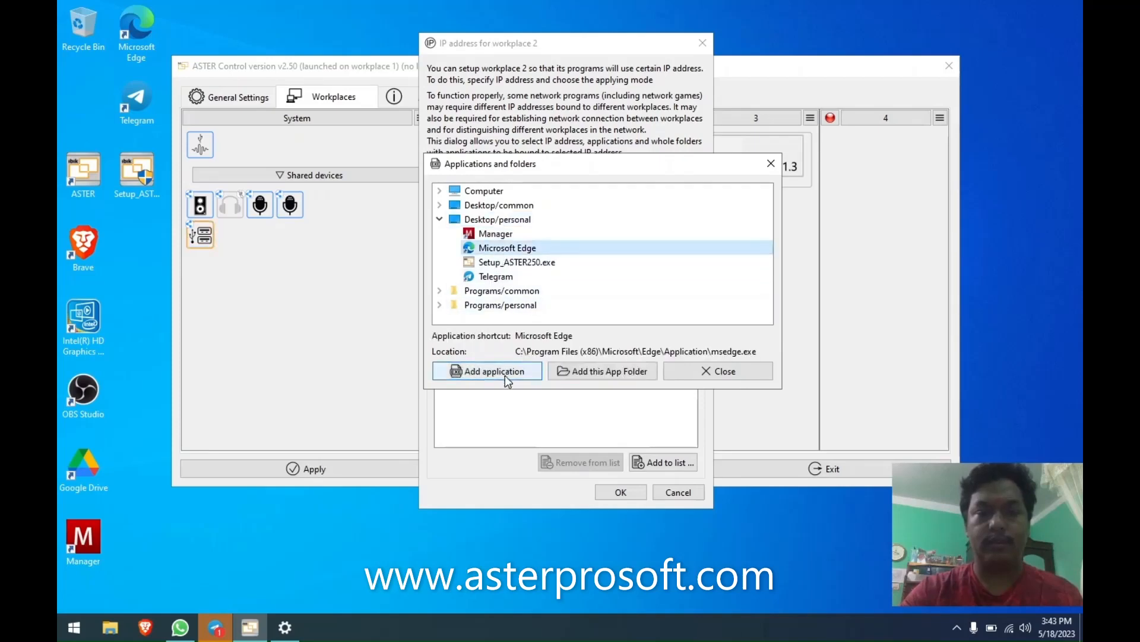
left_click(506, 377)
double_click(502, 290)
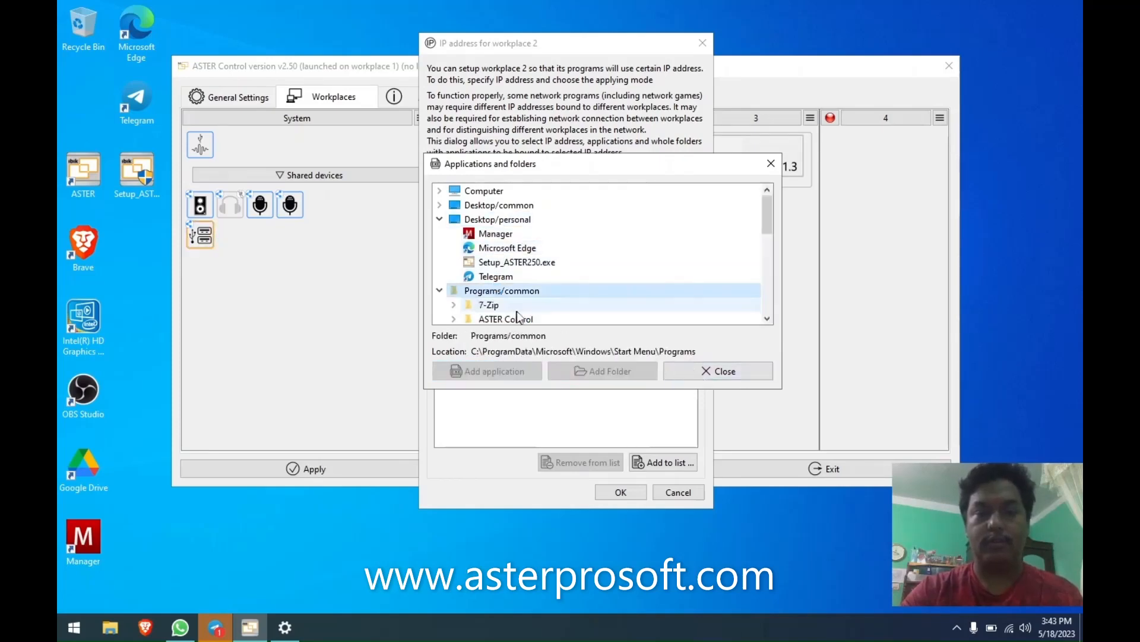
double_click(502, 305)
scroll(512, 312, "down", 2)
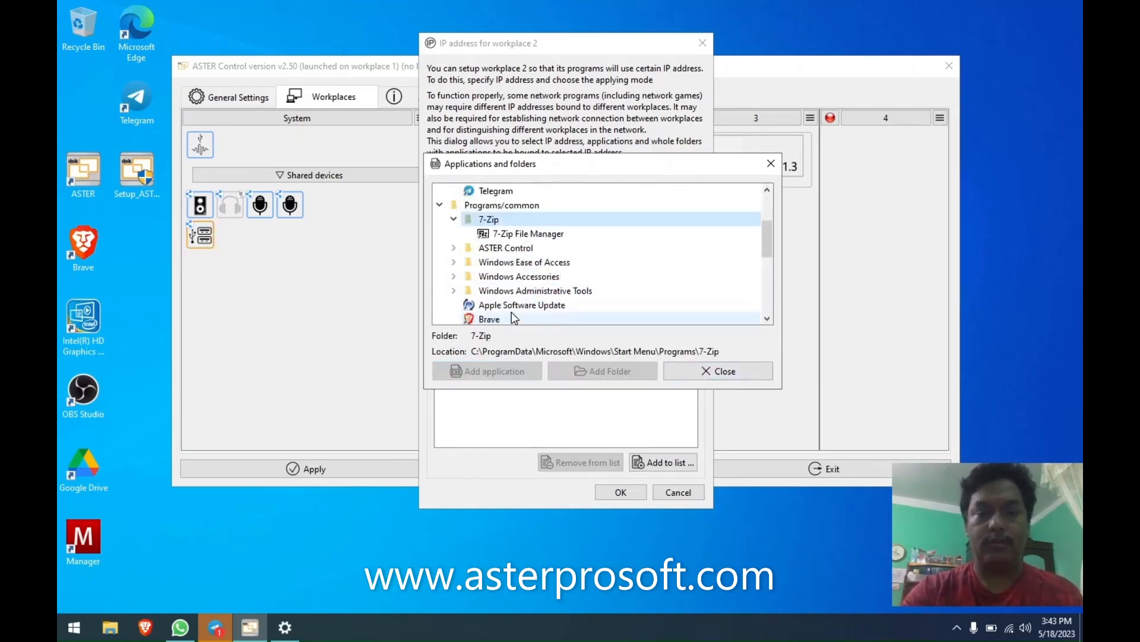
left_click(523, 234)
left_click(601, 372)
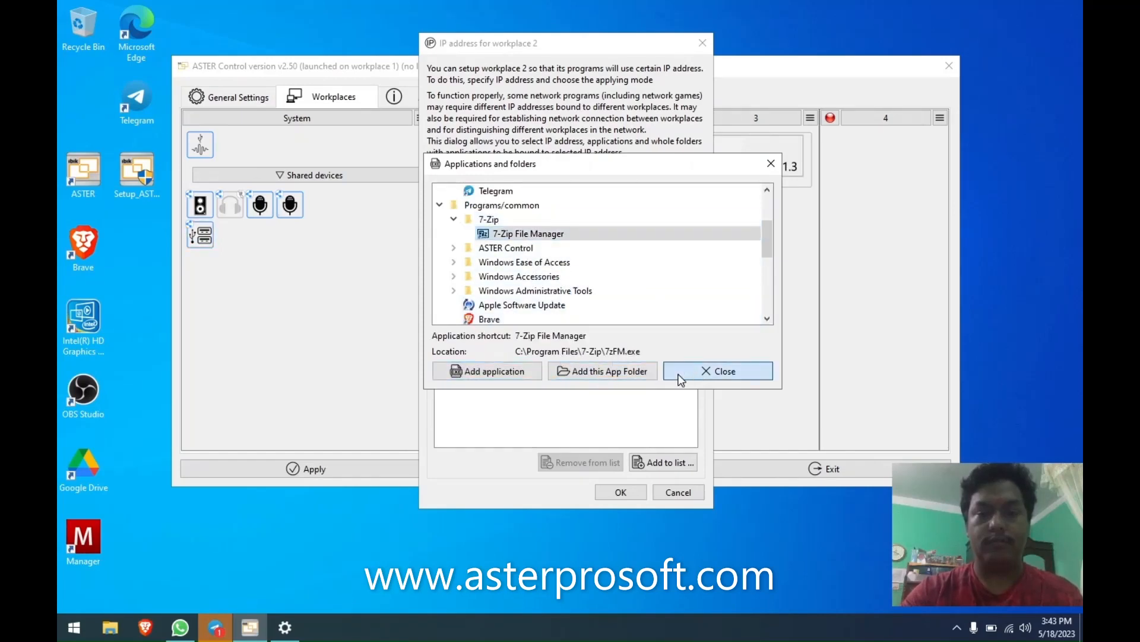
left_click(683, 373)
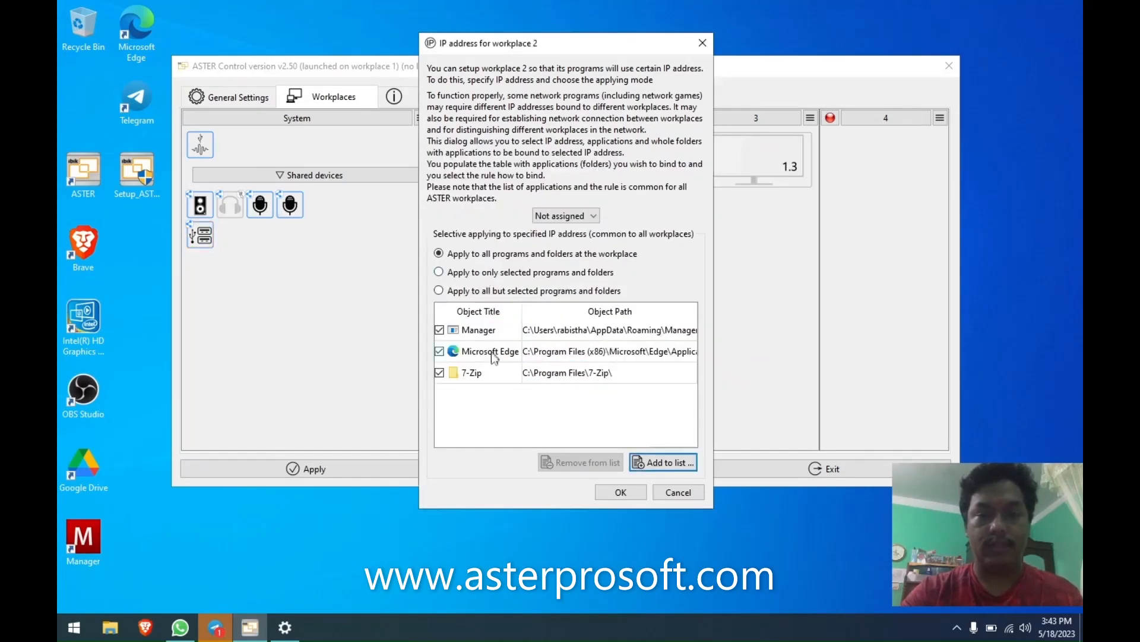
Remove 7-Zip from the binding list, leave Edge checked, and recheck the address choices.
left_click(569, 374)
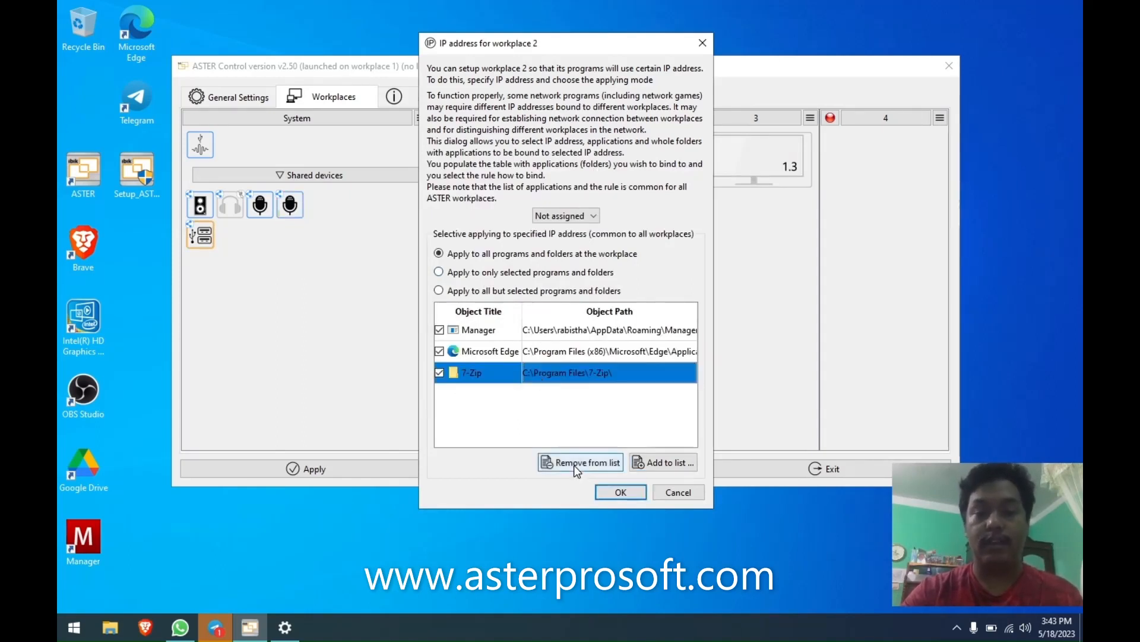
left_click(550, 462)
left_click(439, 351)
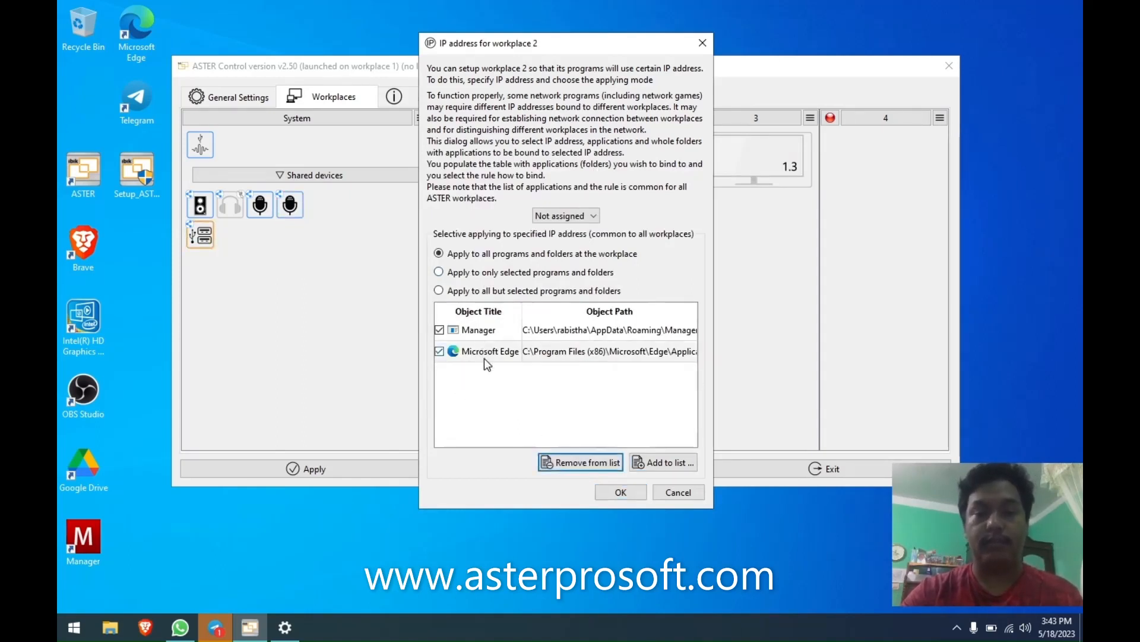
left_click(438, 351)
left_click(591, 216)
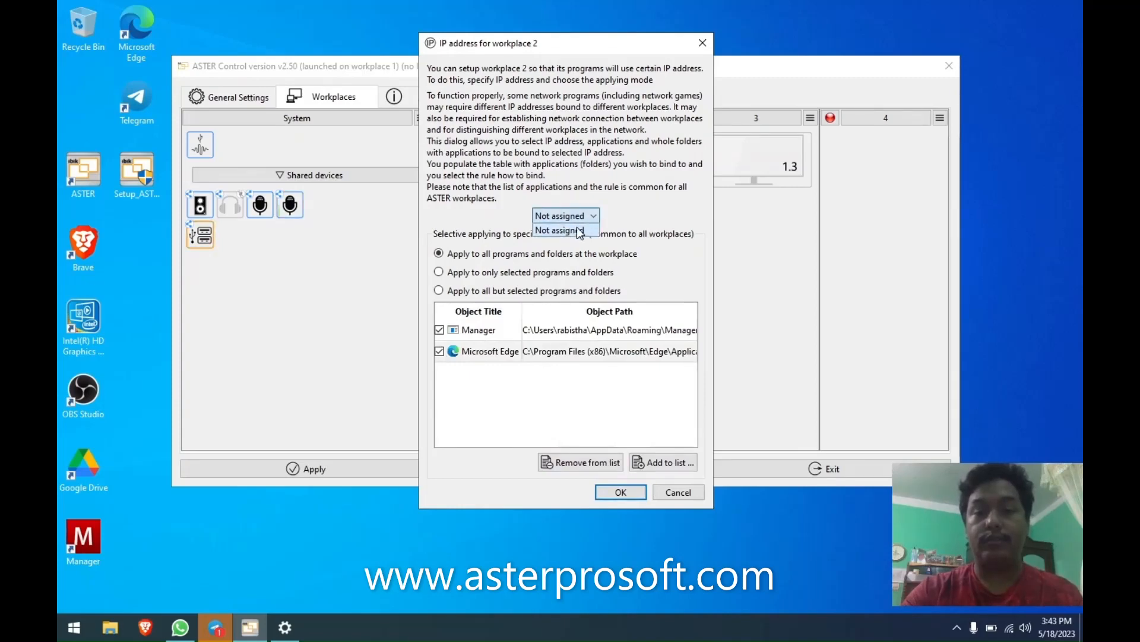
left_click(579, 231)
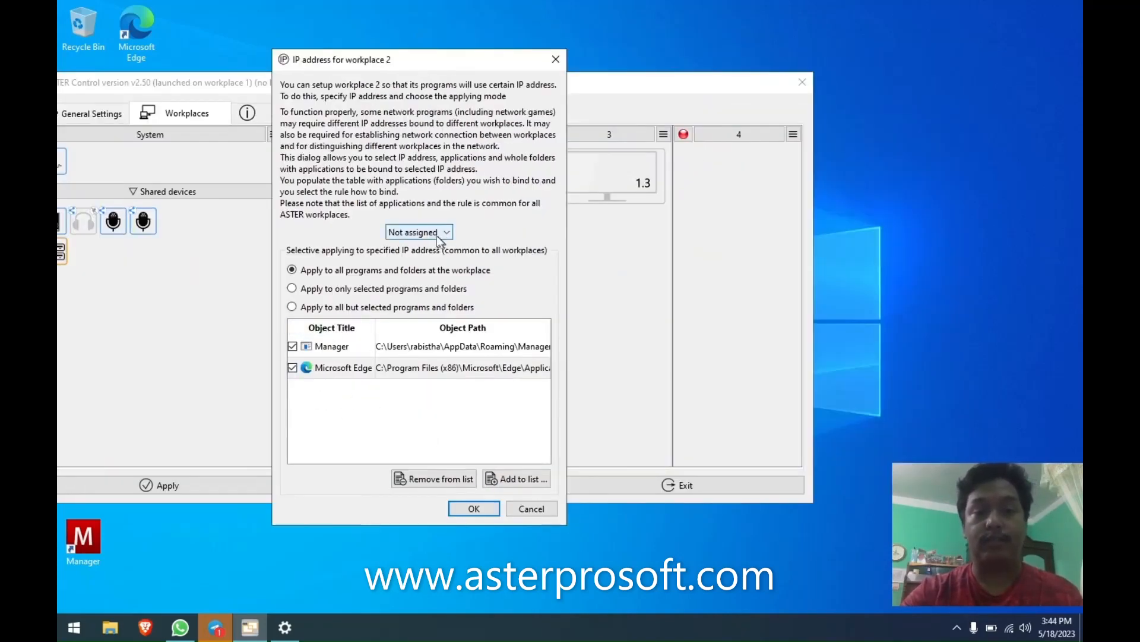
Remove Manager and Microsoft Edge, emptying the list, and cancel the IP address dialog.
left_click_drag(481, 63, 560, 65)
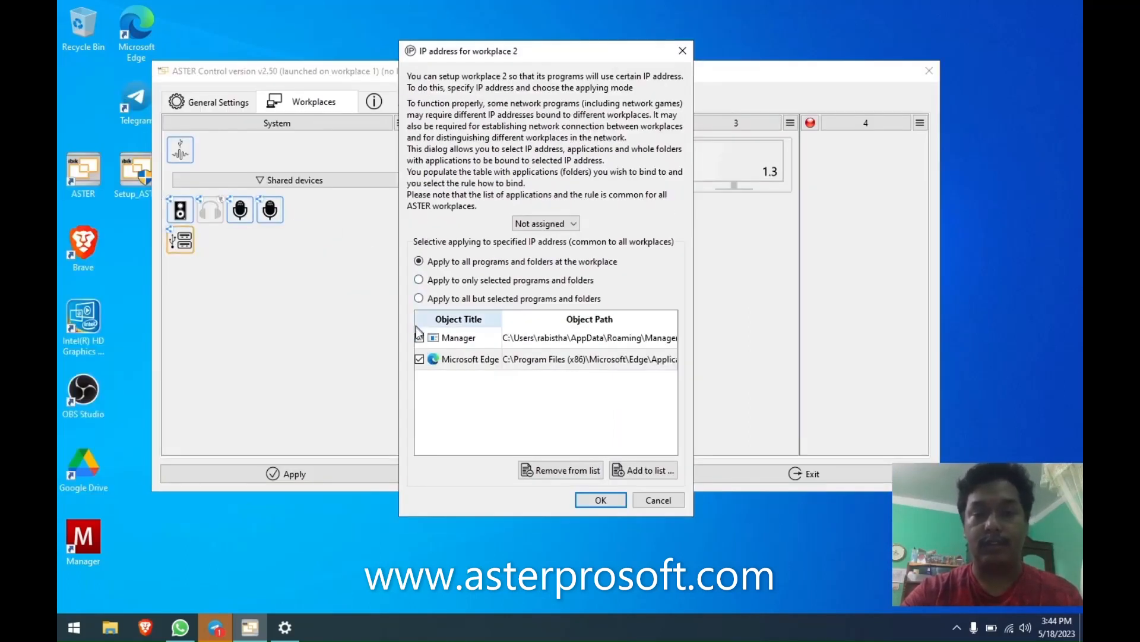
left_click(440, 337)
left_click(561, 470)
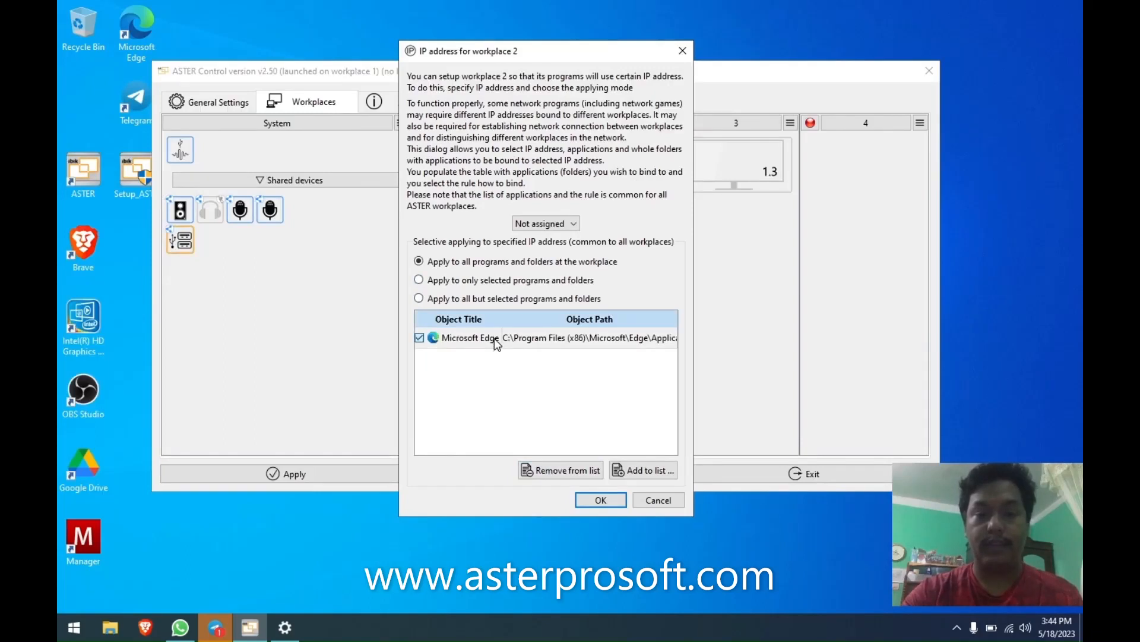
left_click(559, 470)
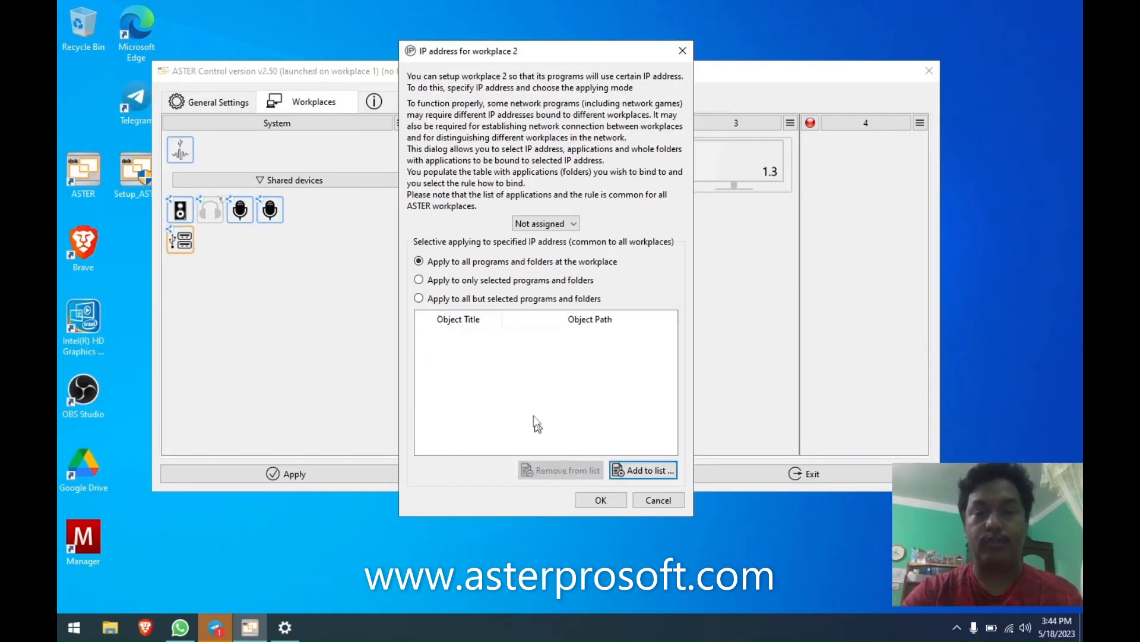
left_click(665, 501)
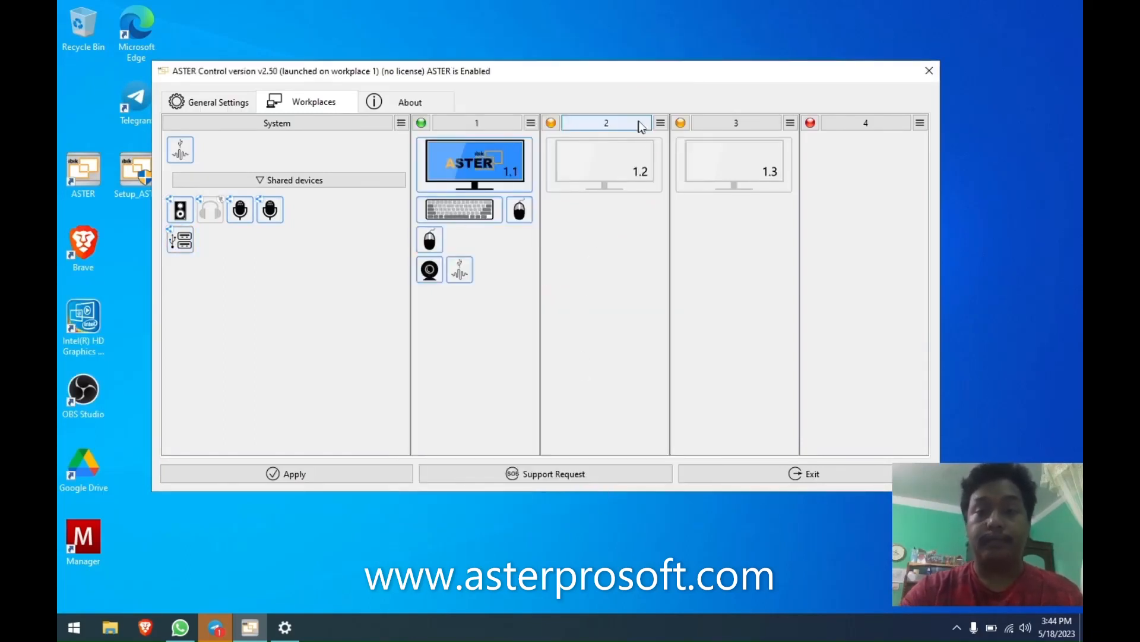
Glance at workplace 2 and 3 menus, raise the window, and open the System column options.
left_click(661, 123)
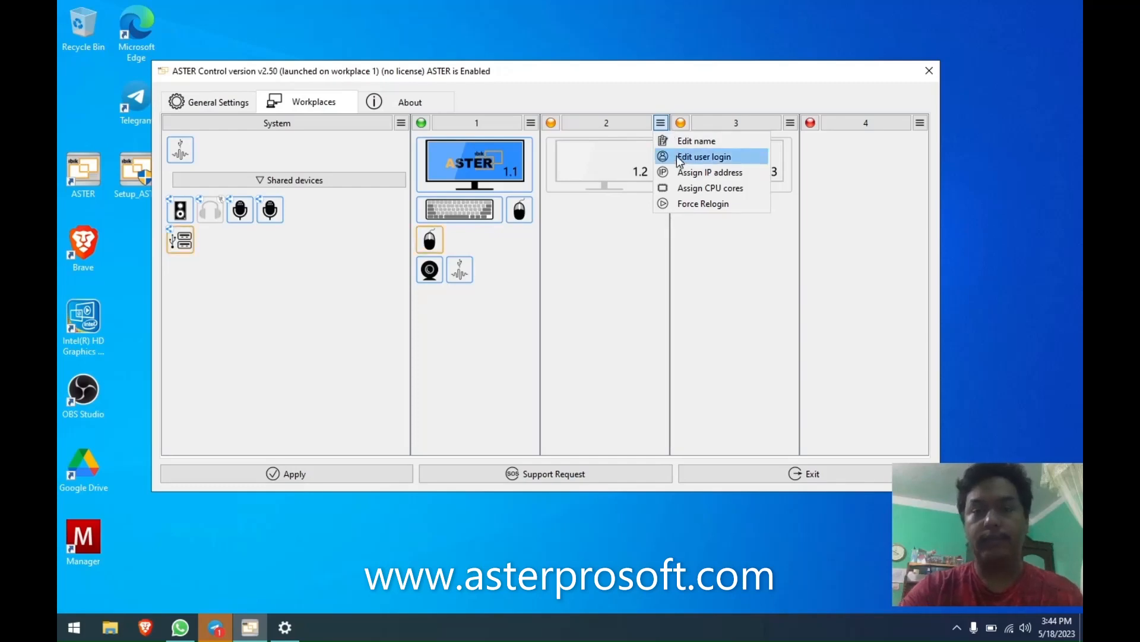
left_click(715, 241)
right_click(751, 222)
left_click(673, 238)
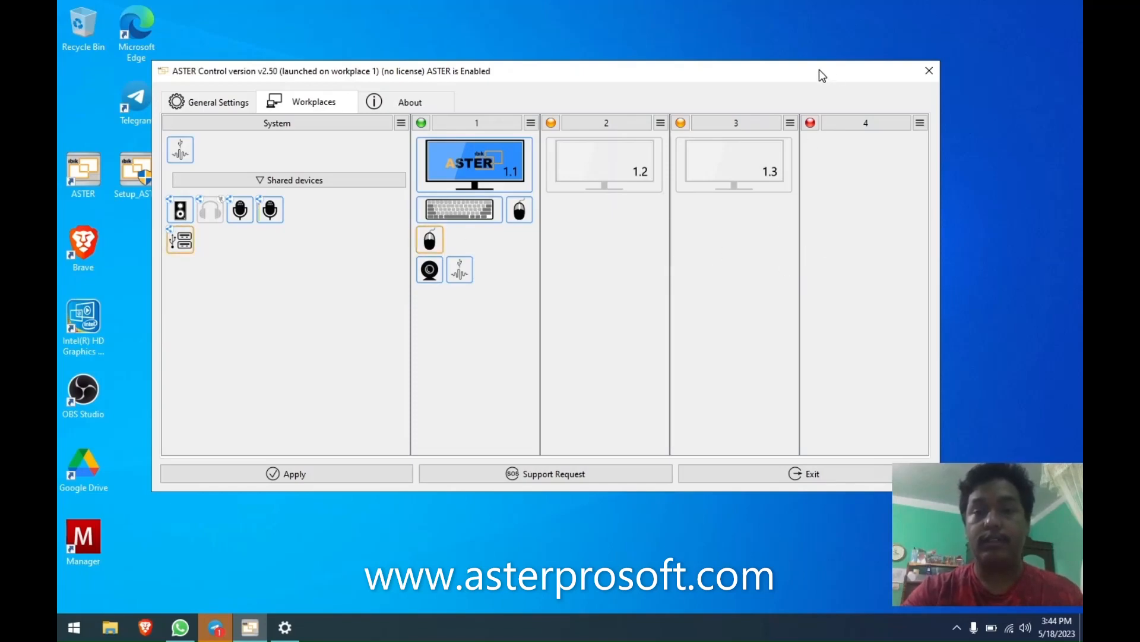
left_click_drag(818, 70, 838, 11)
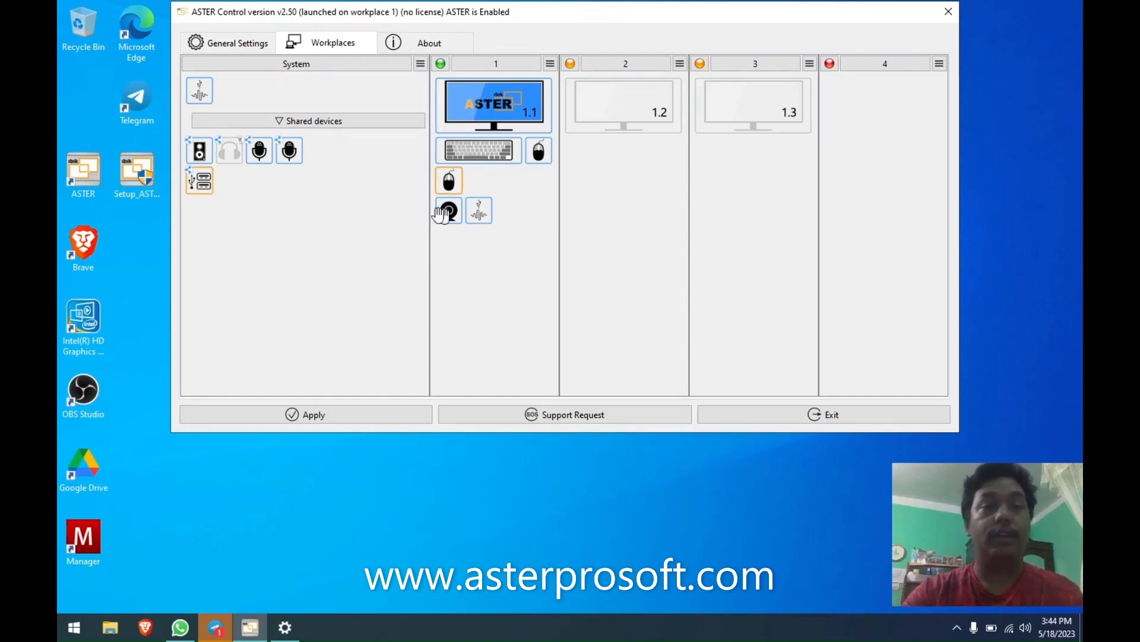
left_click(420, 64)
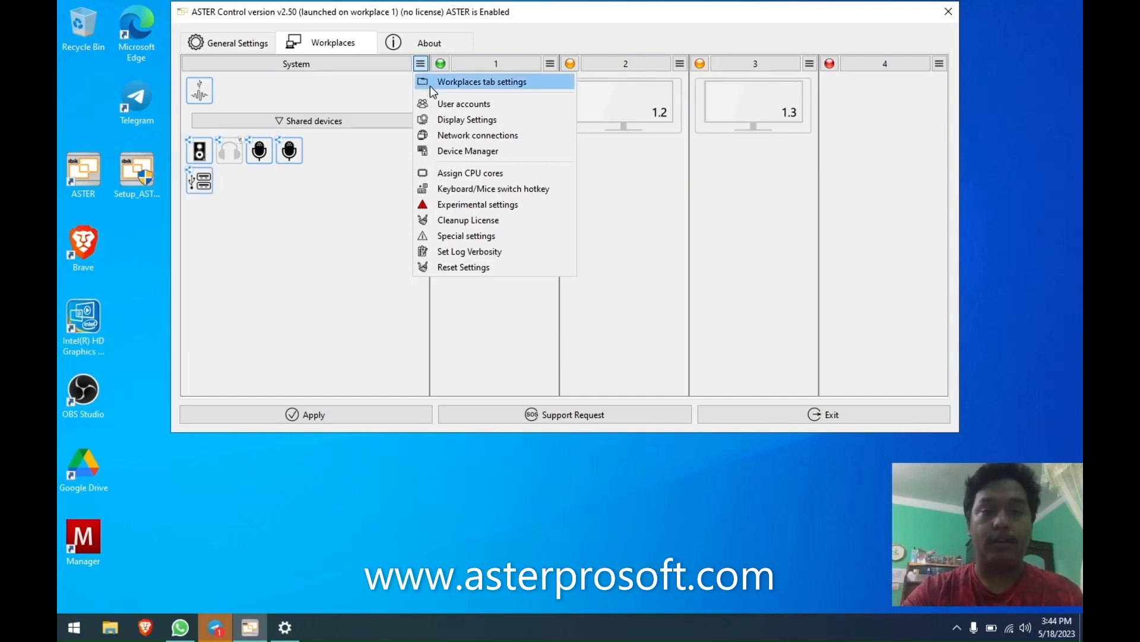
Shorten the device arrival indication, enable 'Show shared devices in workplaces', and save the settings.
left_click(430, 85)
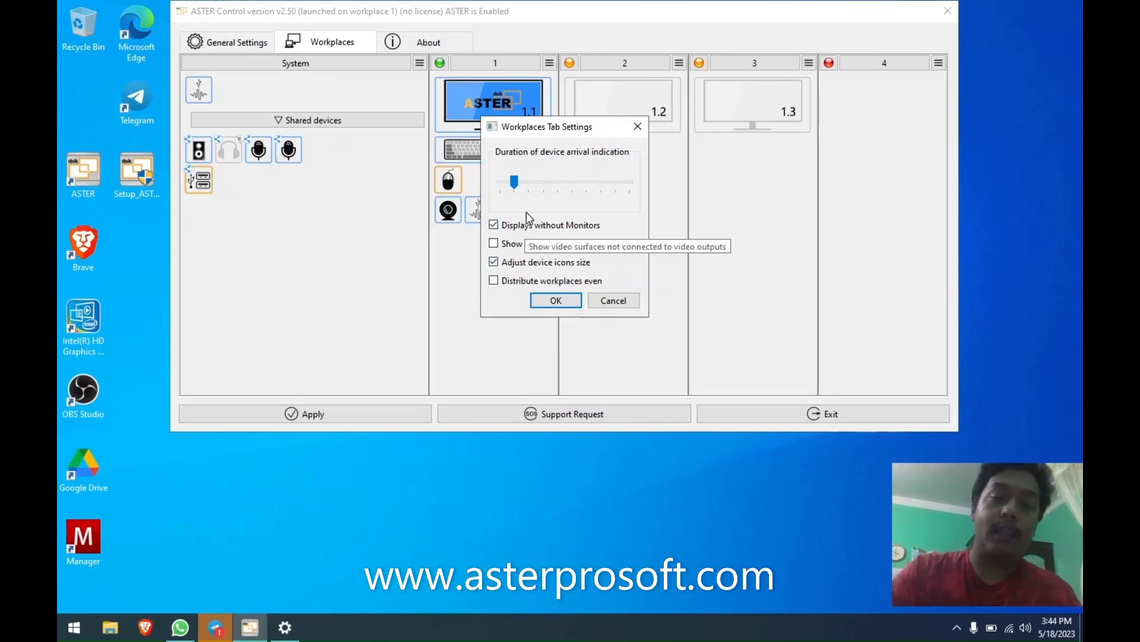
left_click_drag(516, 181, 631, 182)
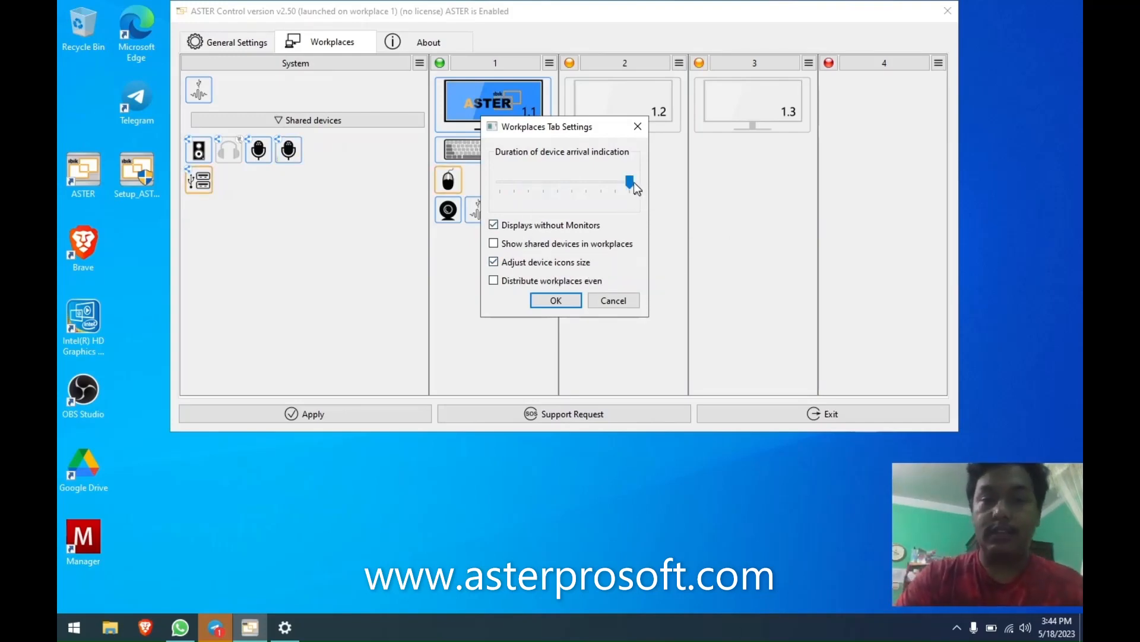
left_click(630, 183)
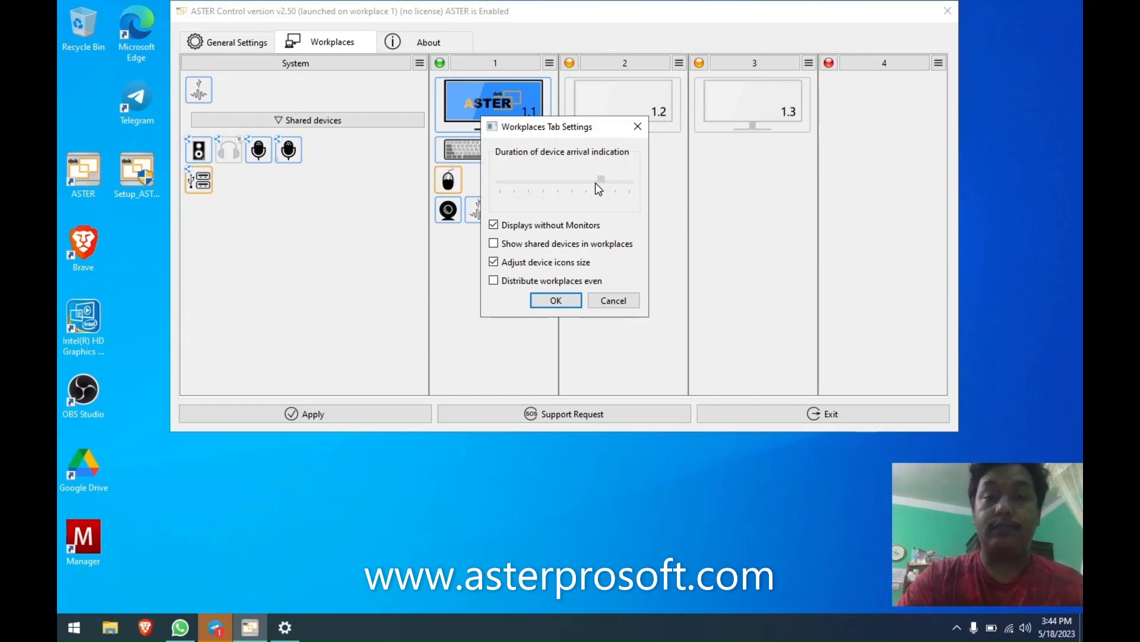
left_click_drag(596, 184, 576, 188)
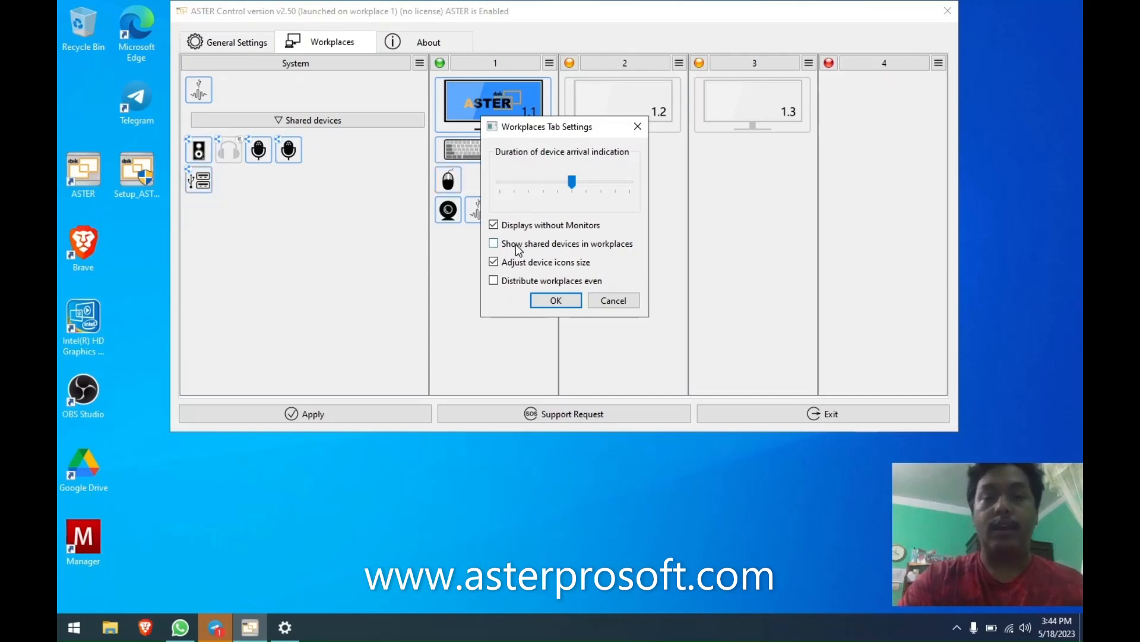
mouse_move(518, 249)
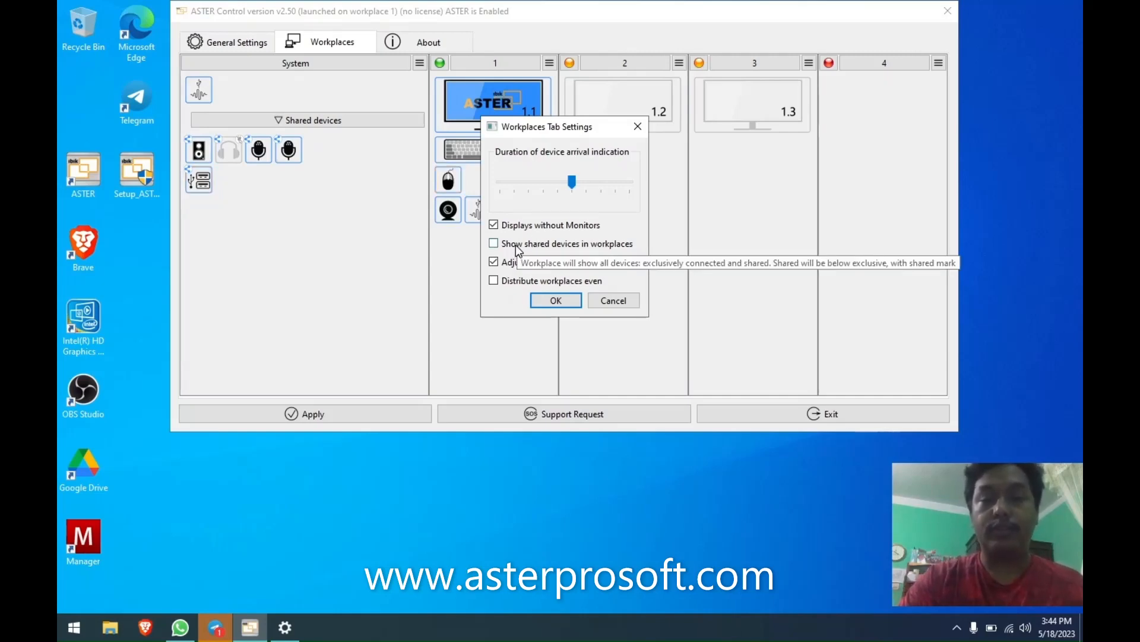
left_click(516, 245)
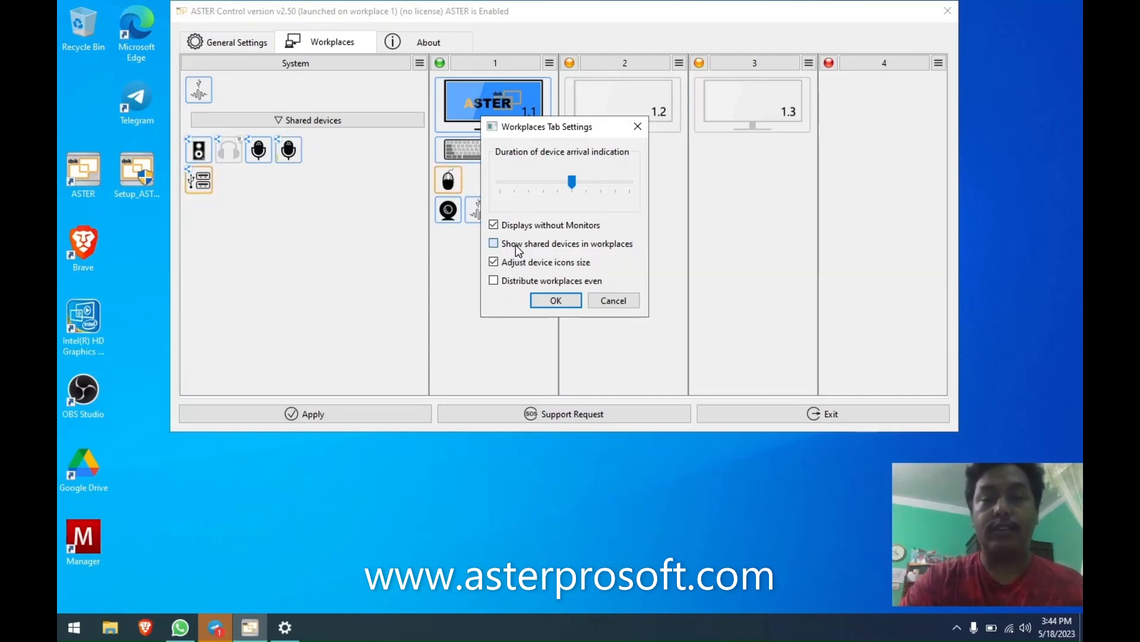
left_click(556, 301)
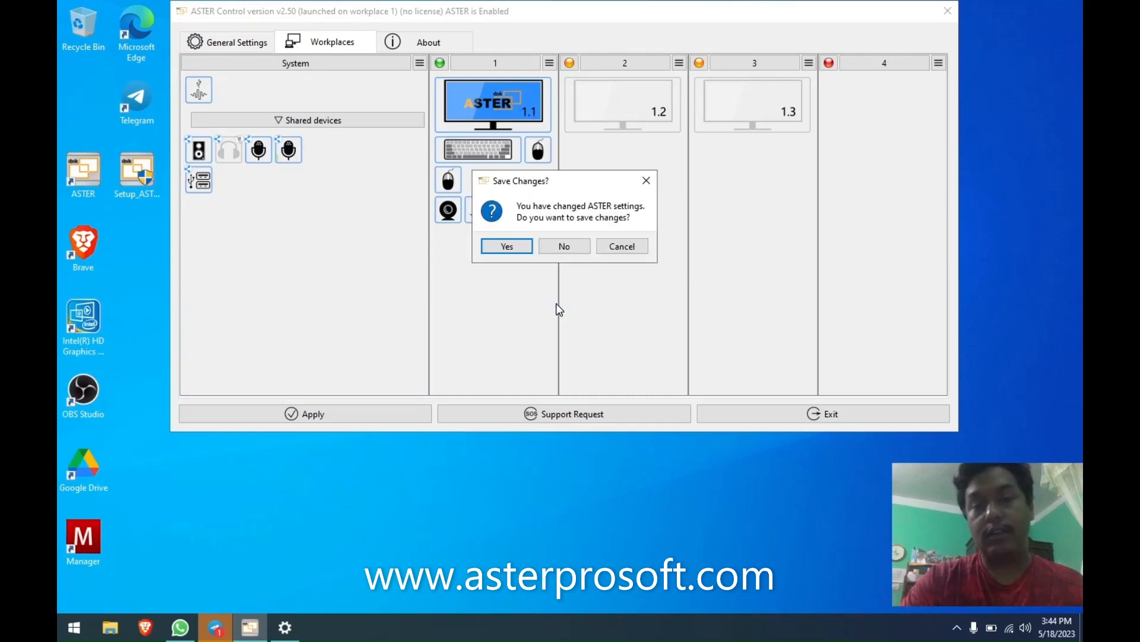
left_click(508, 246)
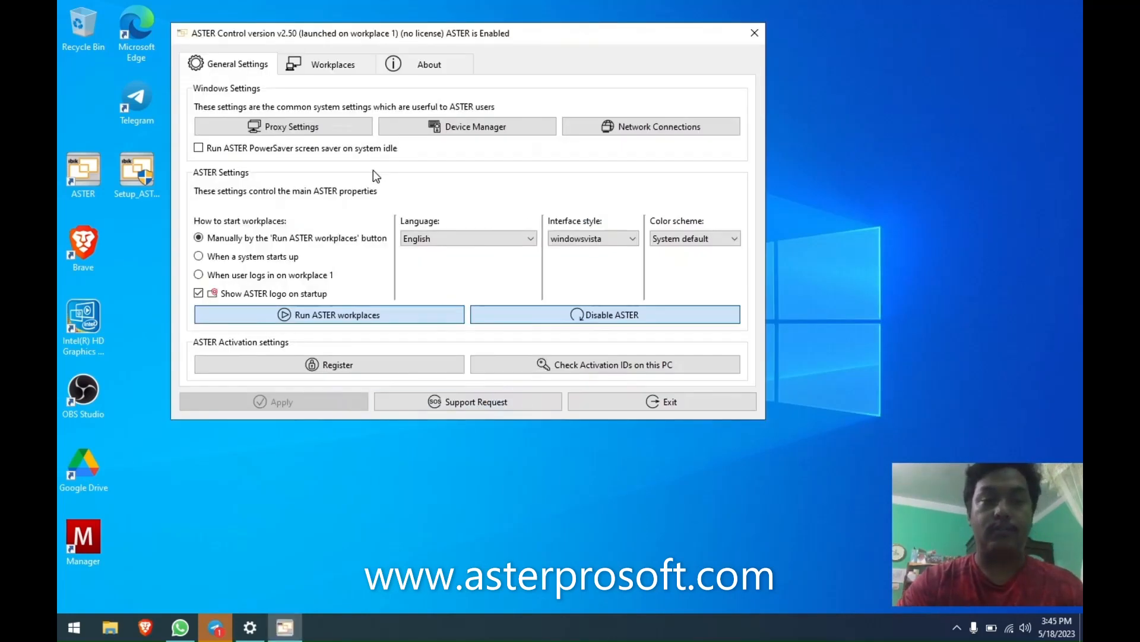
In the Workplaces layout, expand and collapse workplace 1's shared devices twice.
left_click(328, 66)
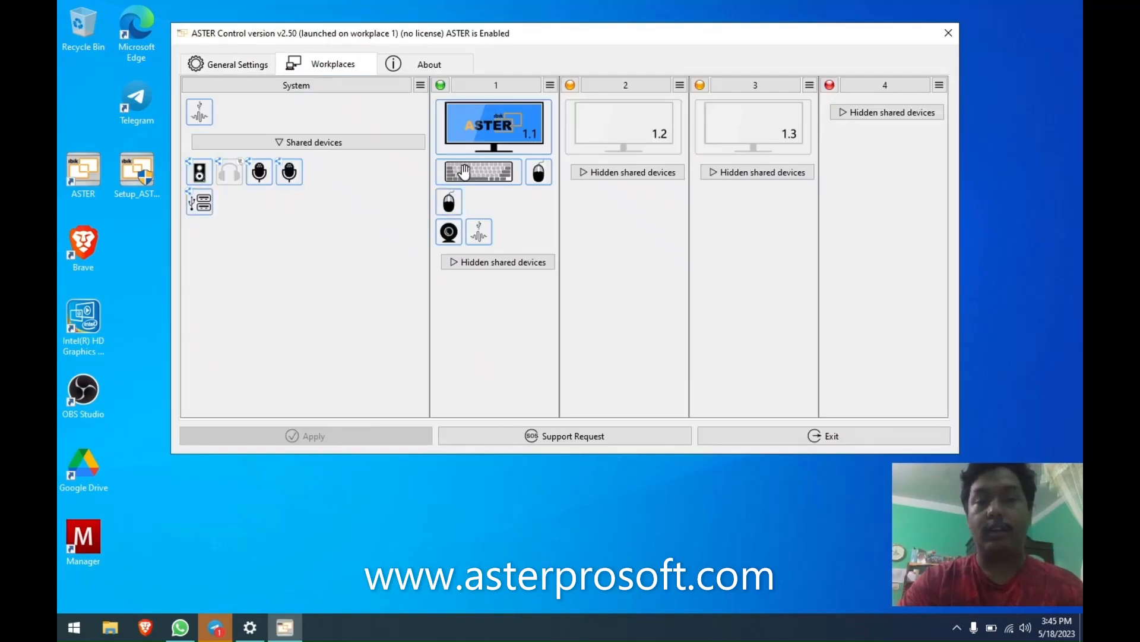
left_click(499, 263)
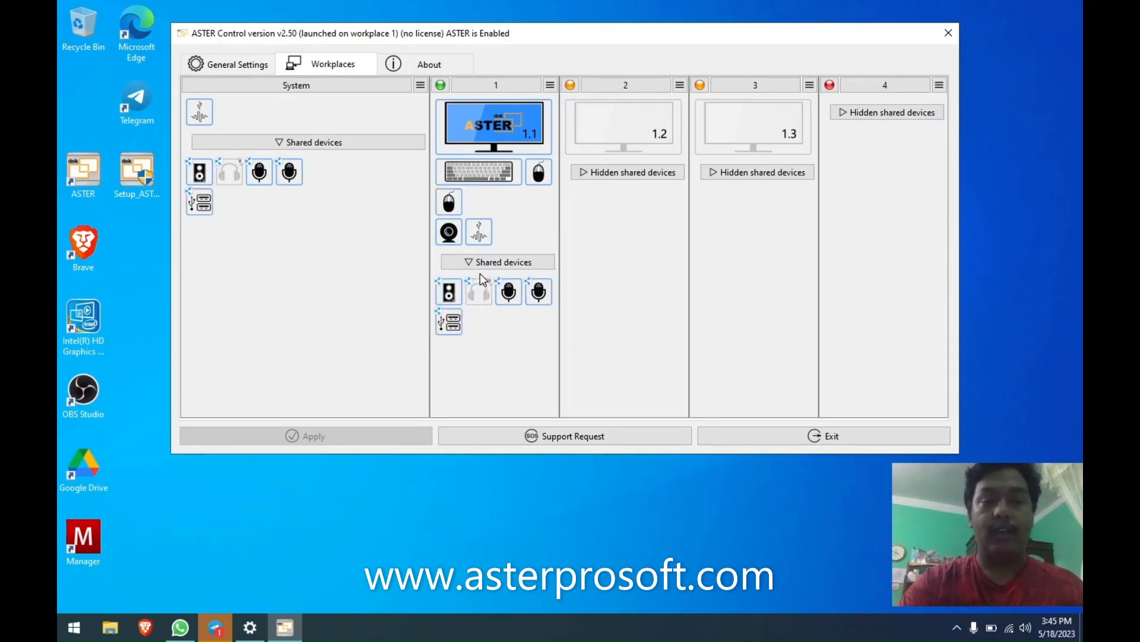
left_click(492, 264)
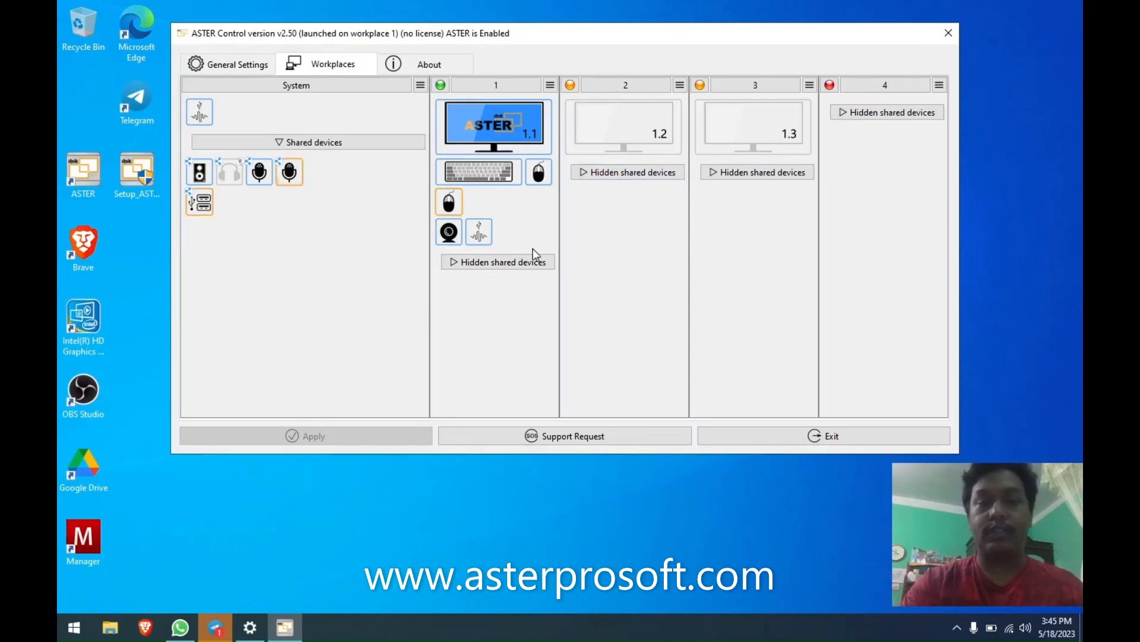
left_click(501, 263)
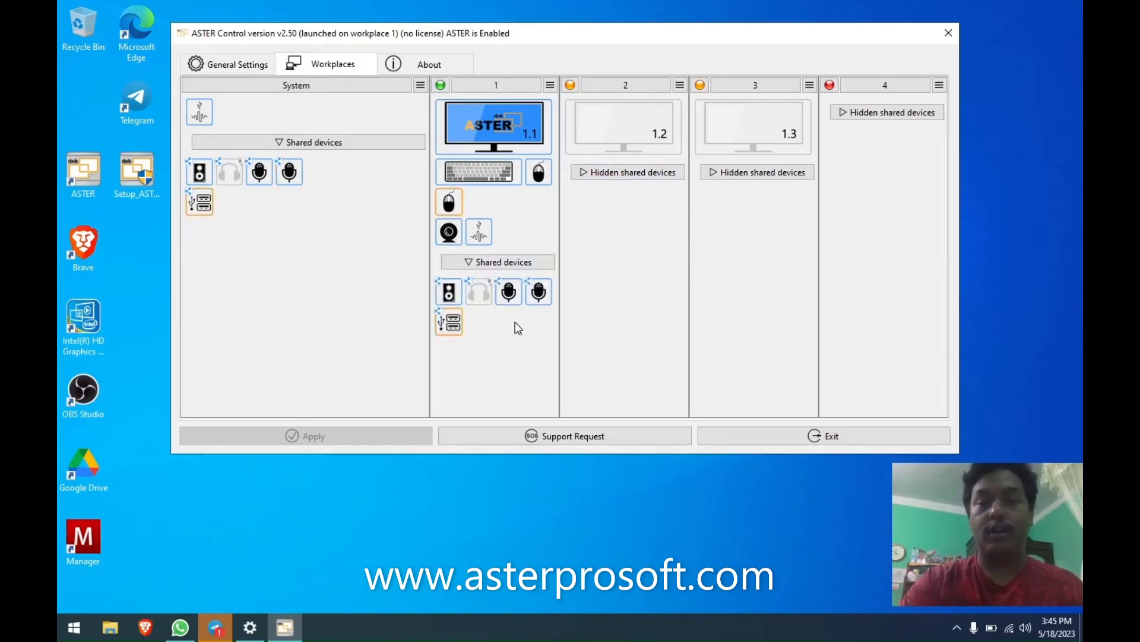
left_click(512, 263)
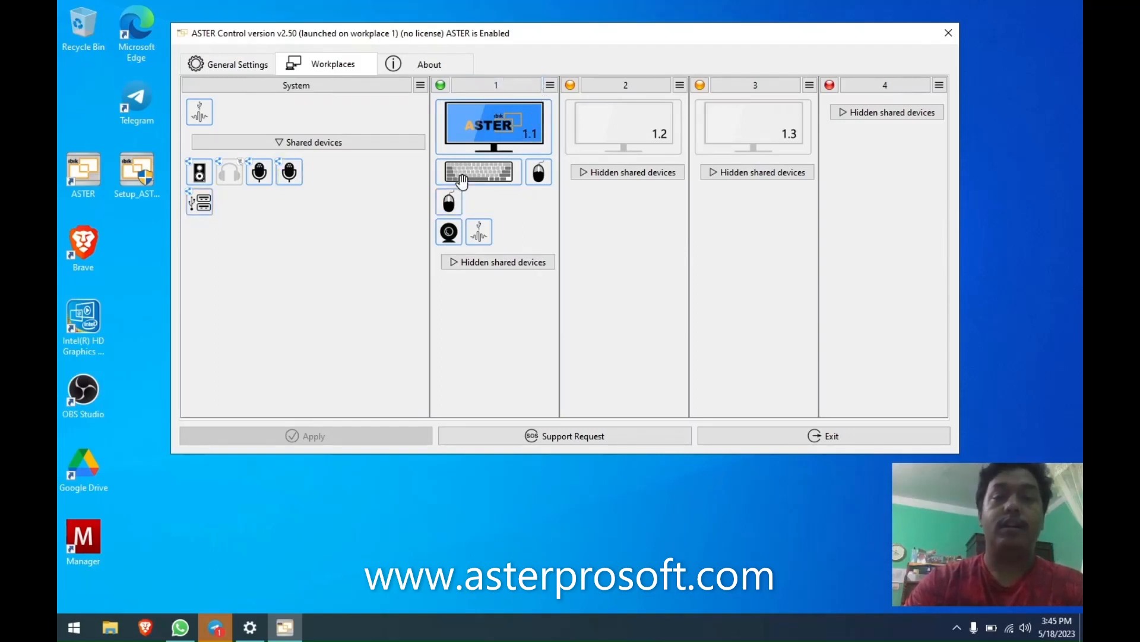
Turn on 'Distribute workplaces even' in the Workplaces tab settings.
left_click(420, 86)
left_click(431, 102)
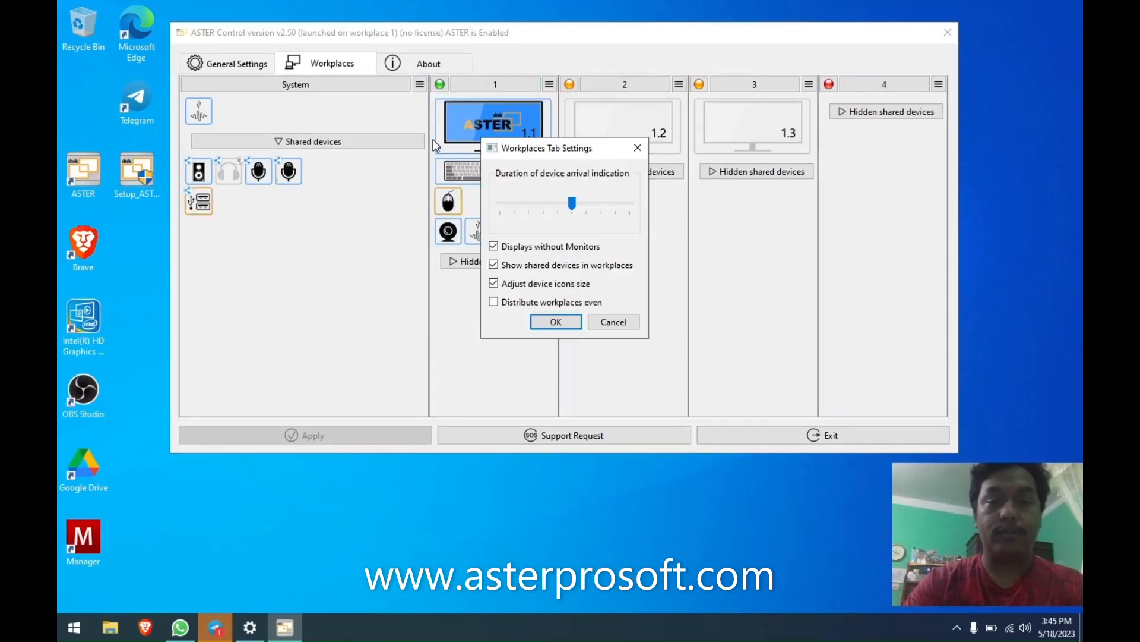
left_click(522, 302)
left_click(556, 322)
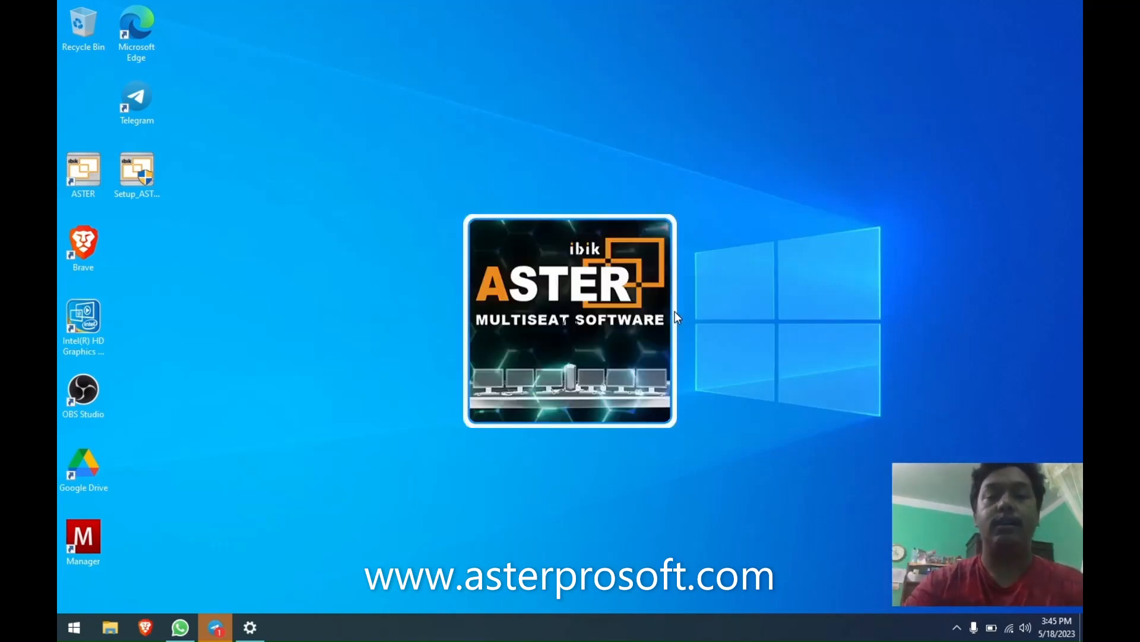
Untick 'Show shared devices in workplaces' and confirm.
left_click(318, 89)
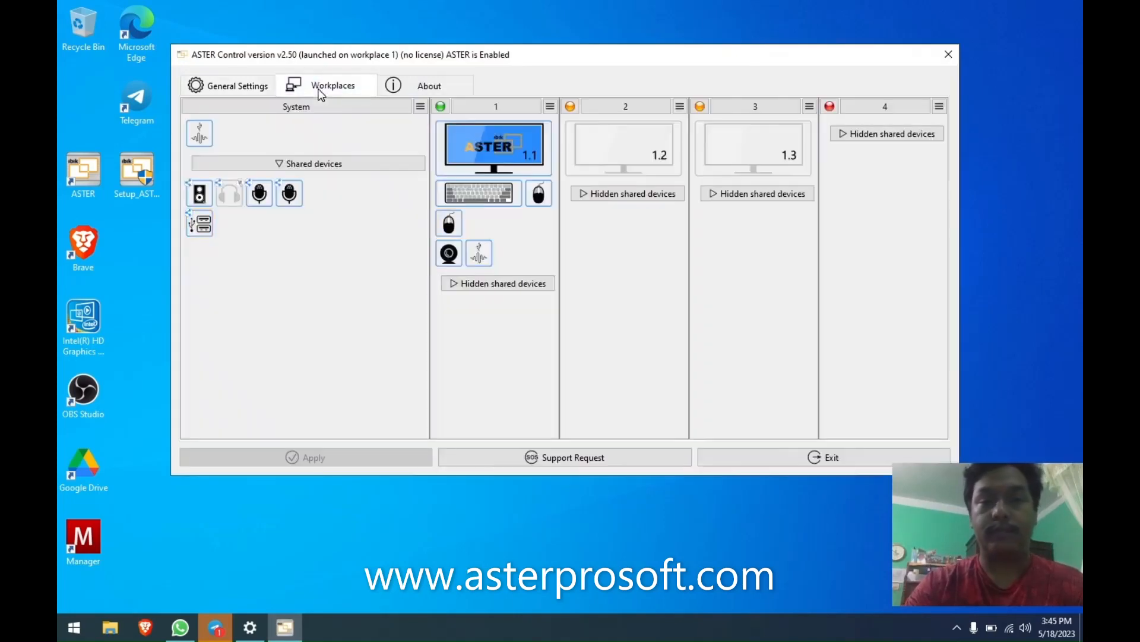
left_click(440, 106)
left_click(441, 125)
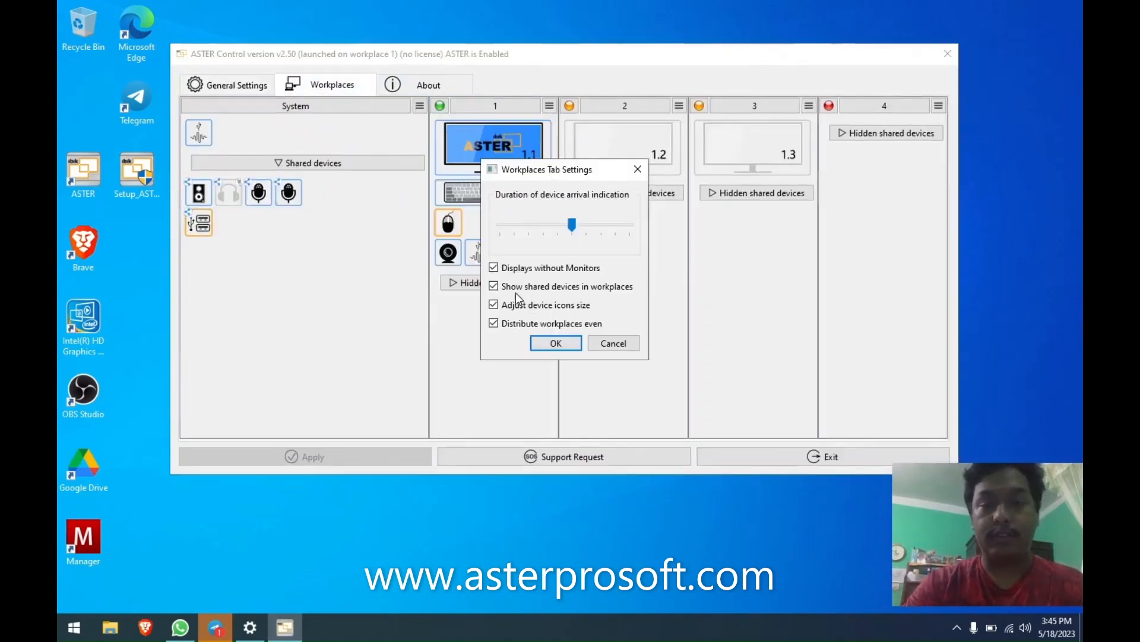
left_click(493, 286)
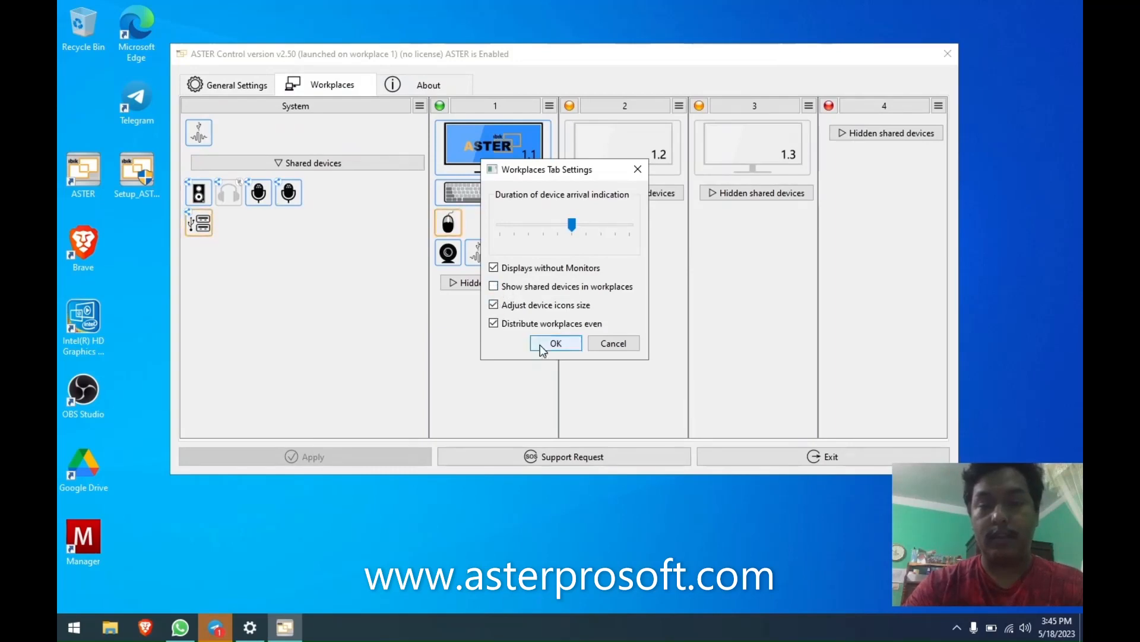
left_click(557, 343)
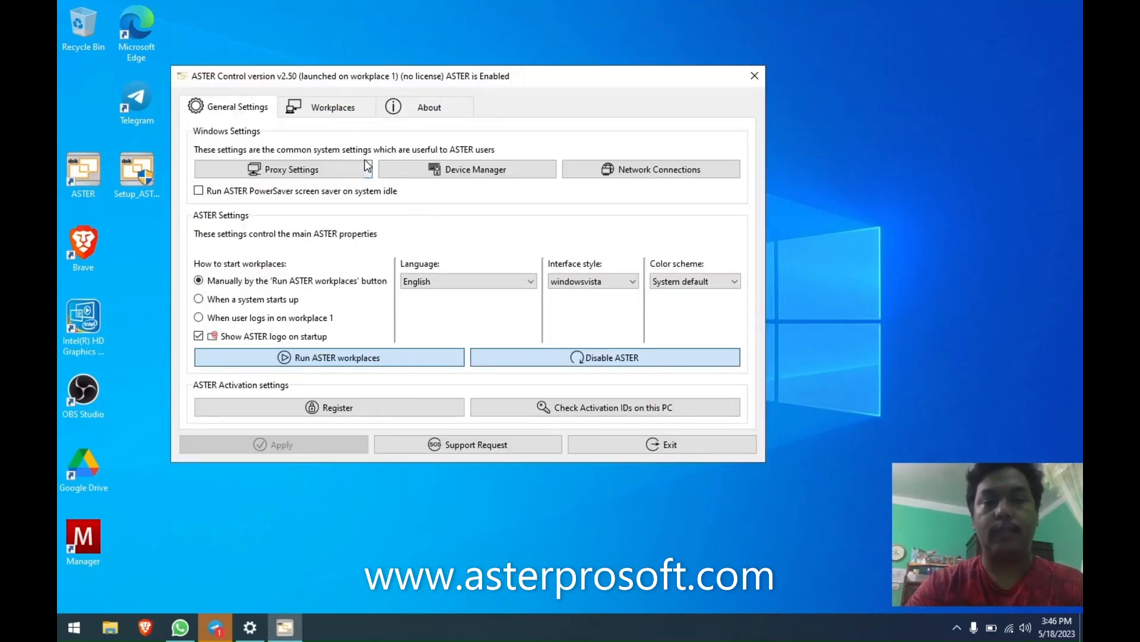
Turn off automatic device icon resizing in the Workplaces tab settings.
left_click(330, 108)
left_click(421, 127)
left_click(469, 146)
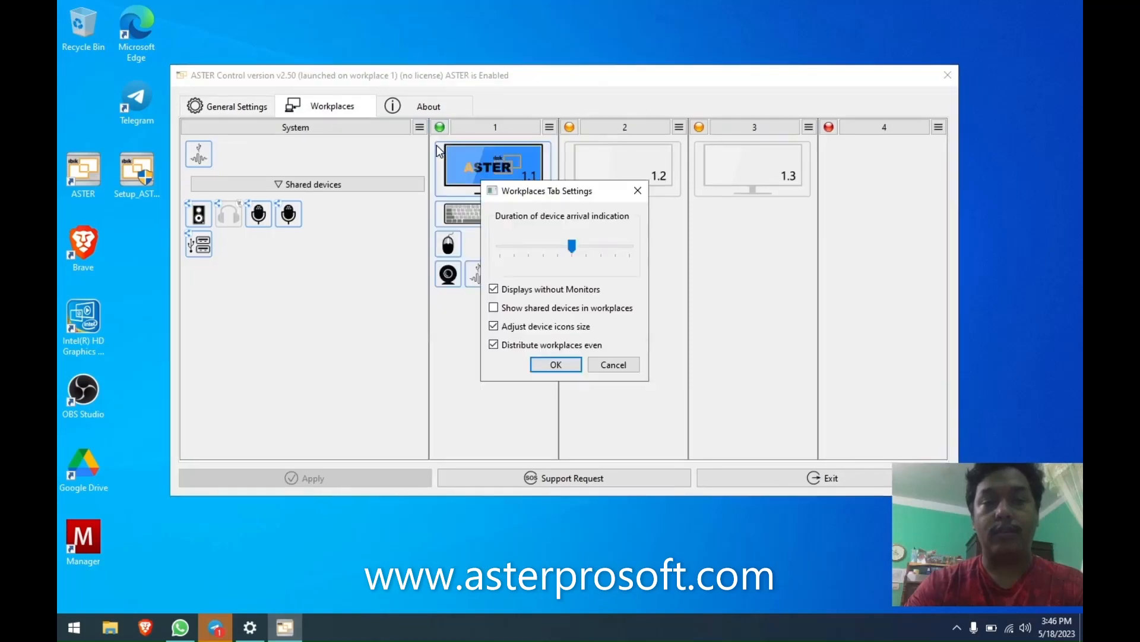
left_click(513, 328)
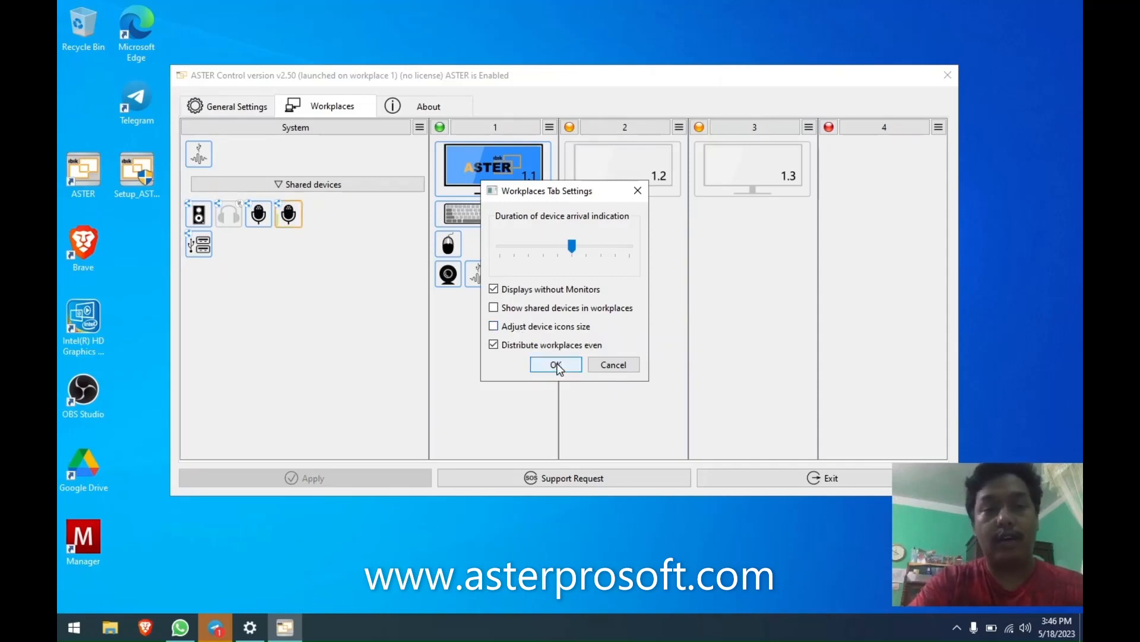
left_click(557, 365)
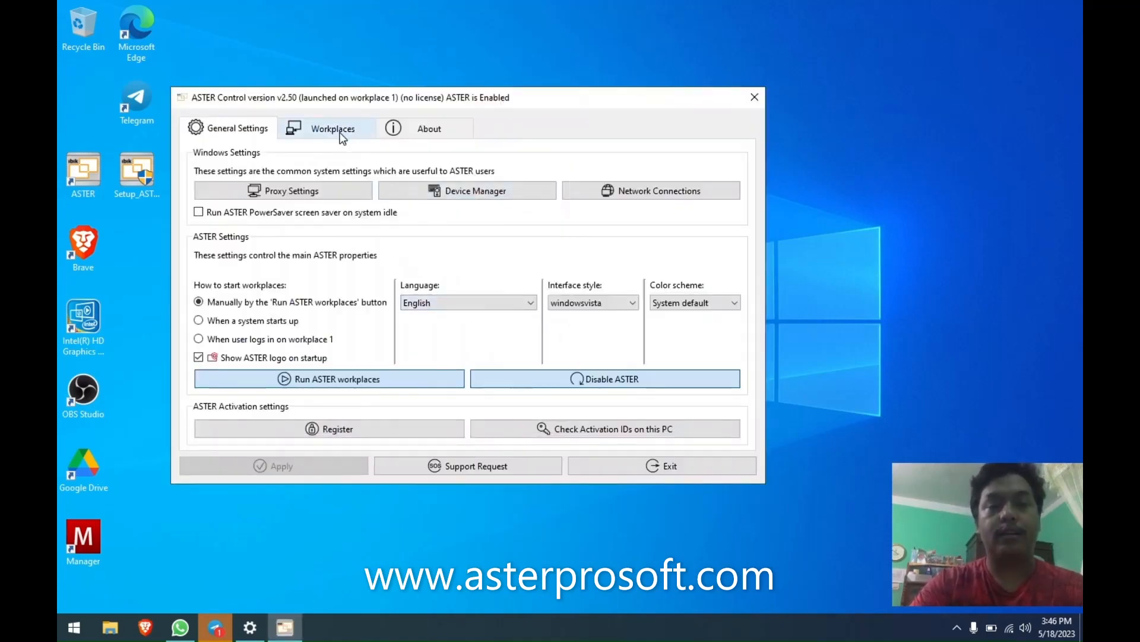
Switch automatic device icon resizing back on and confirm.
left_click(343, 137)
left_click_drag(535, 98, 439, 37)
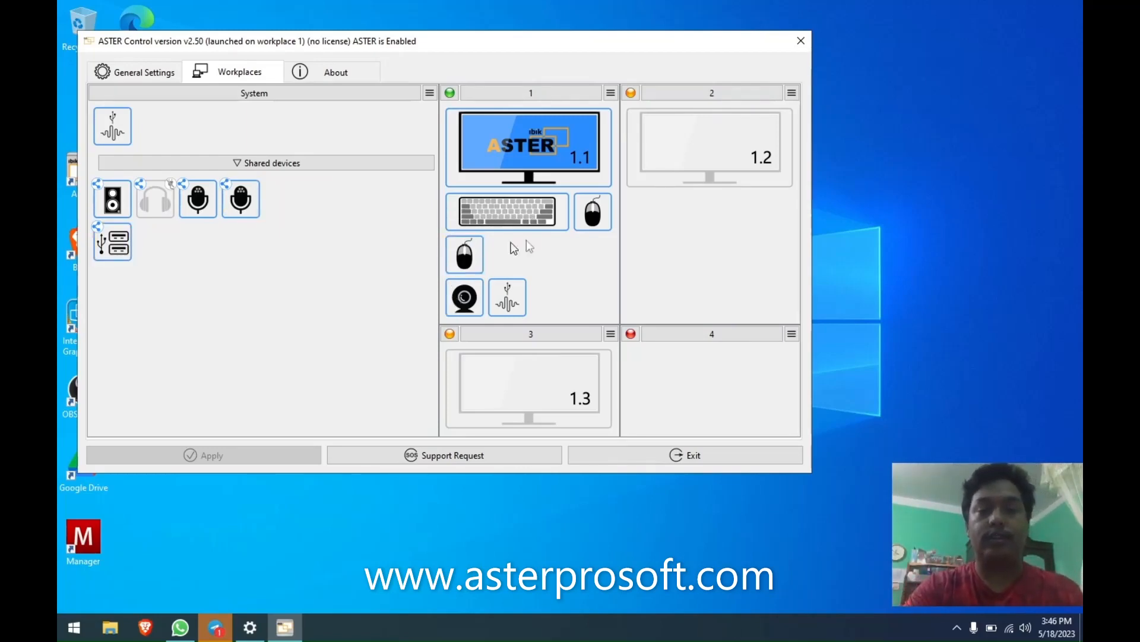
left_click(430, 92)
left_click(469, 111)
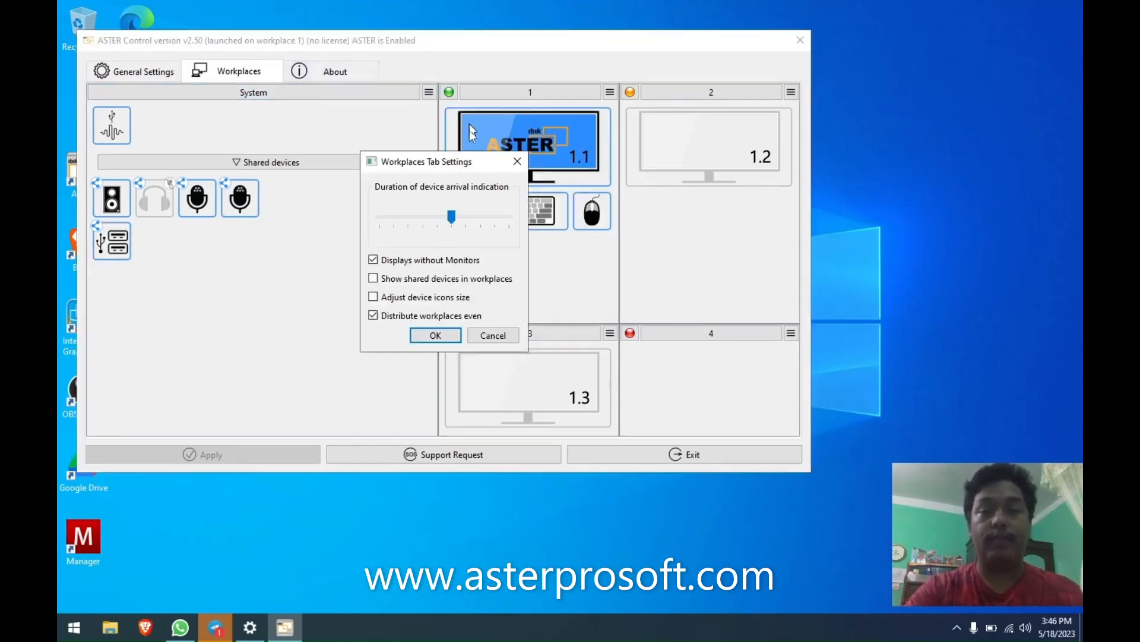
left_click(416, 298)
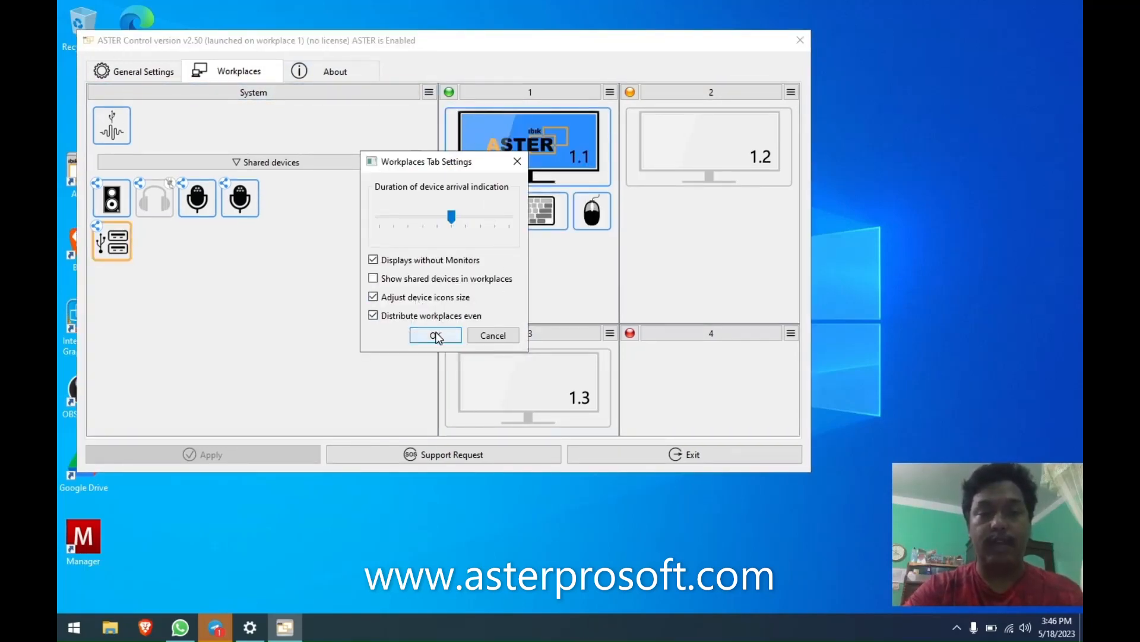
left_click(492, 334)
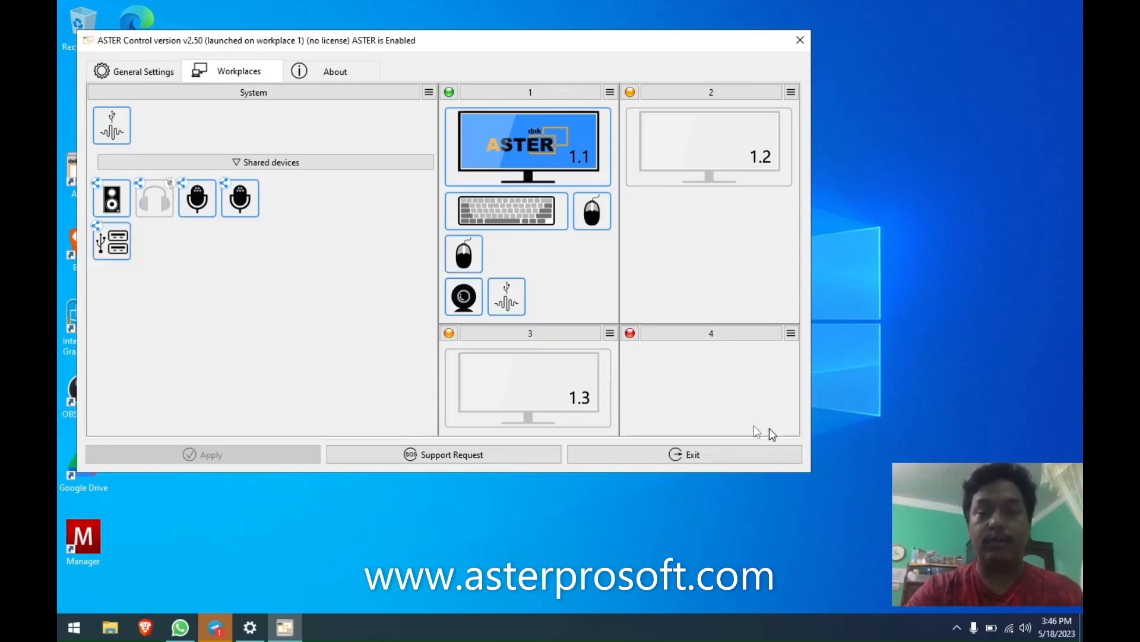
Move the window right and confirm 'Adjust device icons size' is ticked in the Workplaces tab settings.
left_click(428, 92)
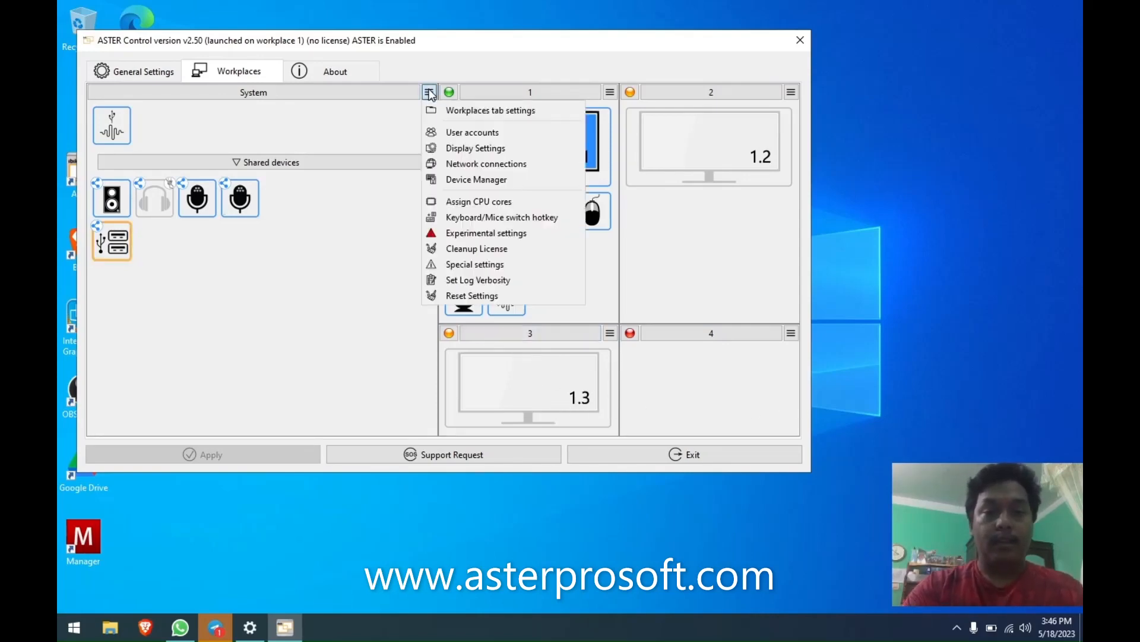
left_click(667, 241)
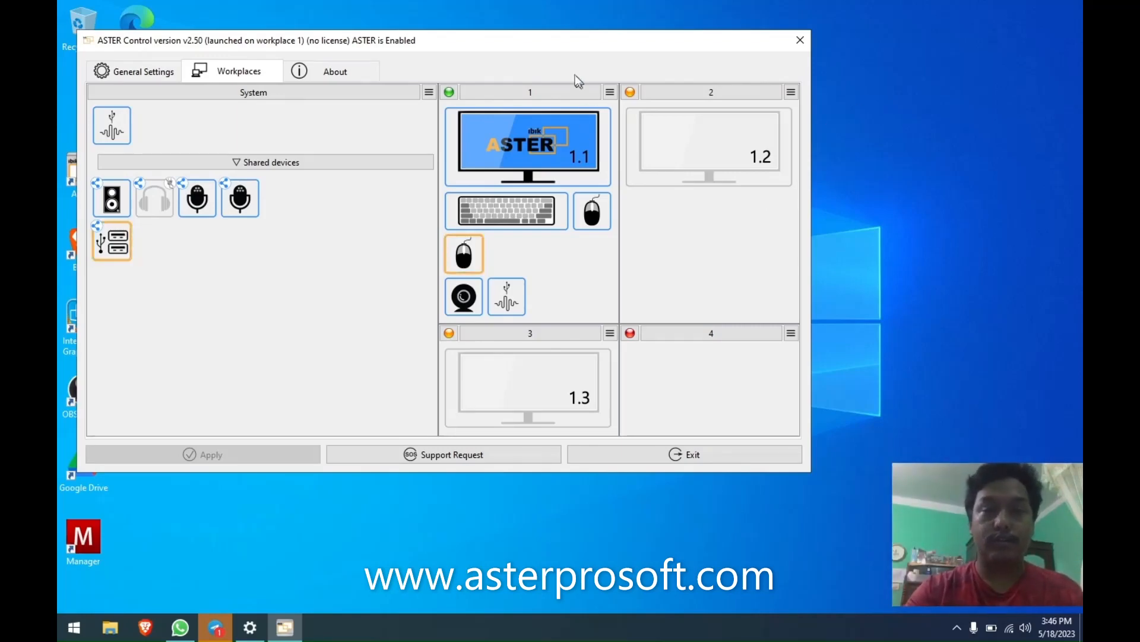
left_click_drag(573, 48, 647, 45)
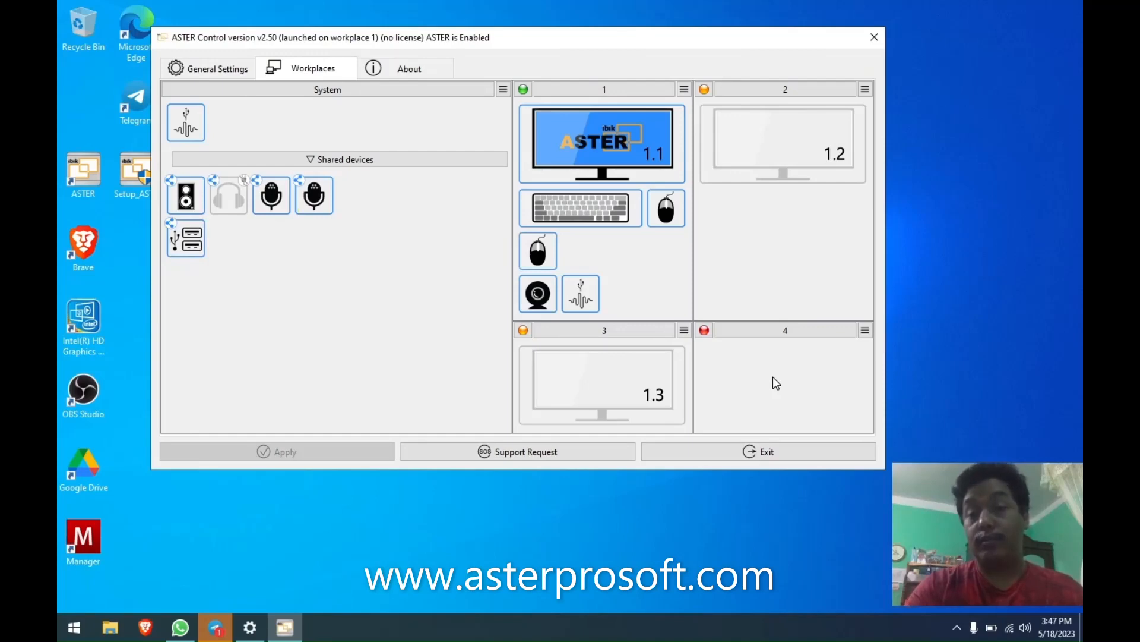
mouse_move(766, 385)
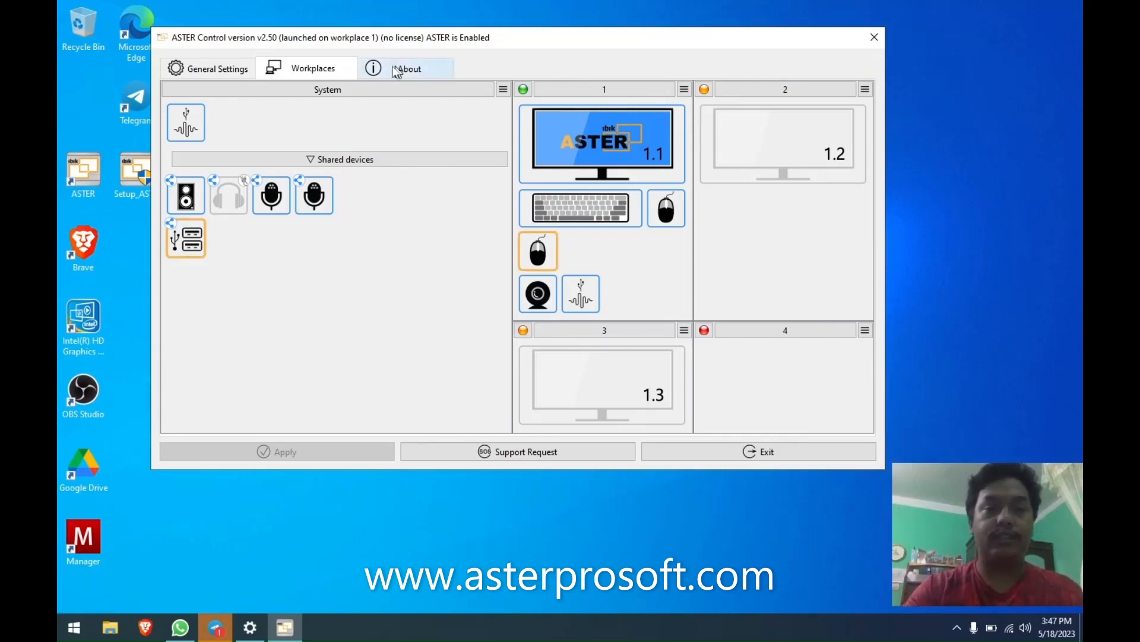
left_click(503, 89)
left_click(516, 104)
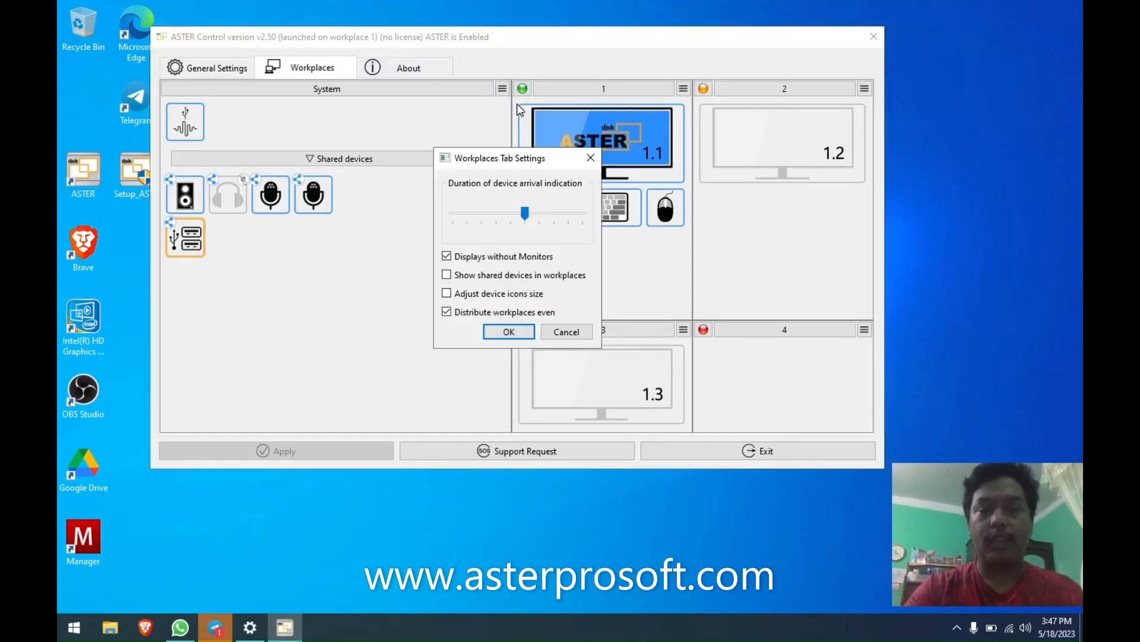
left_click(488, 293)
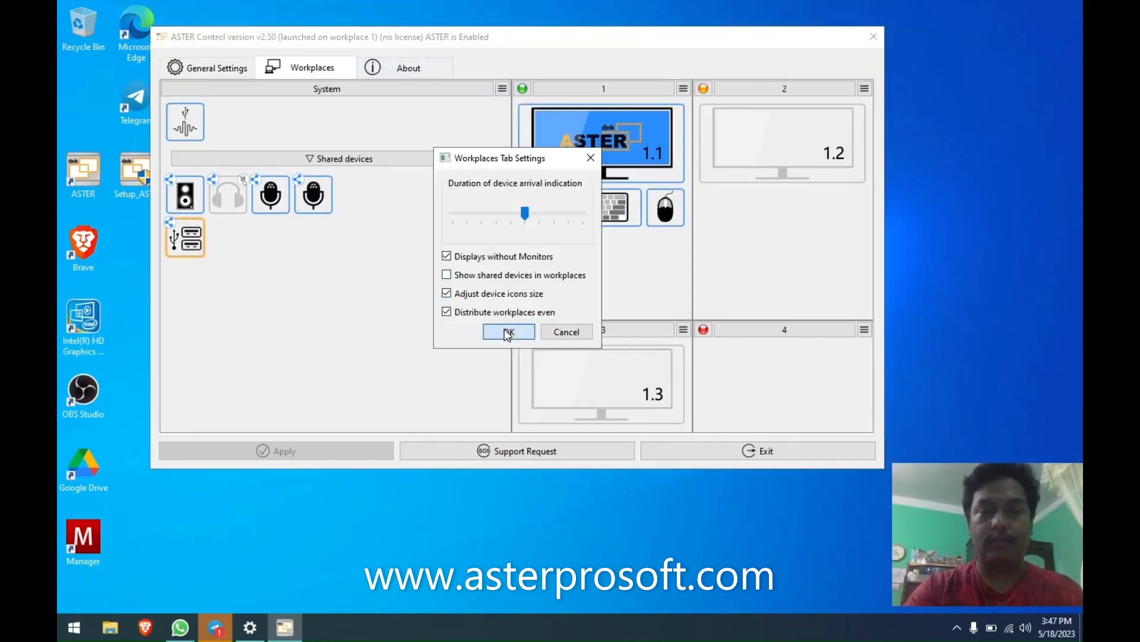
left_click(508, 332)
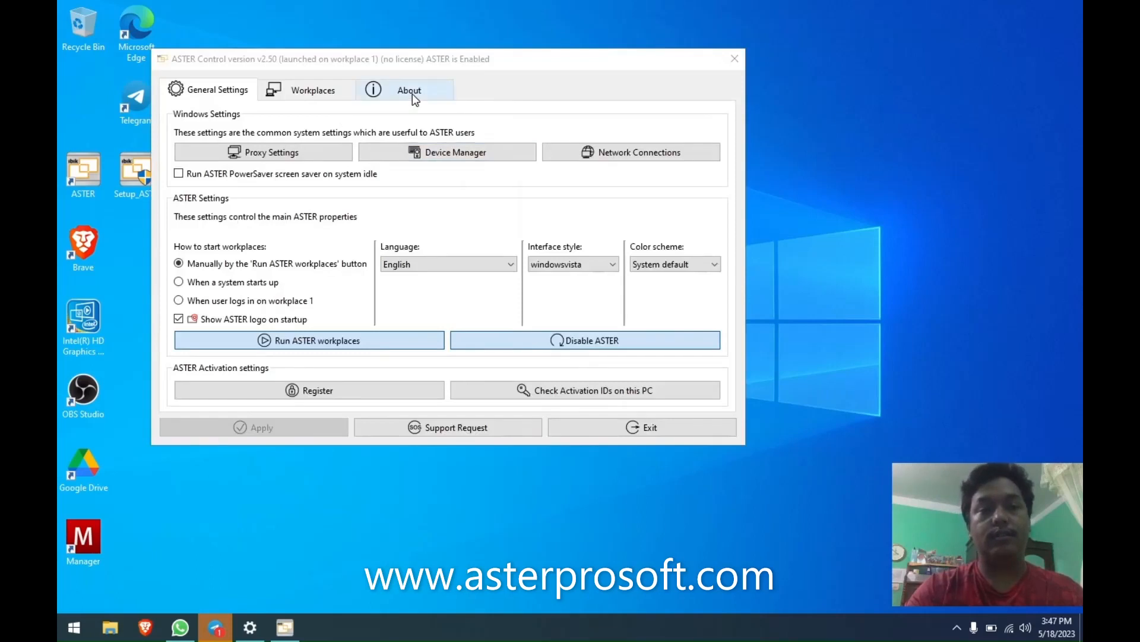
View the About page: version v2.50, 12-workplace trial valid up to 2023/5/25.
left_click_drag(417, 58, 489, 52)
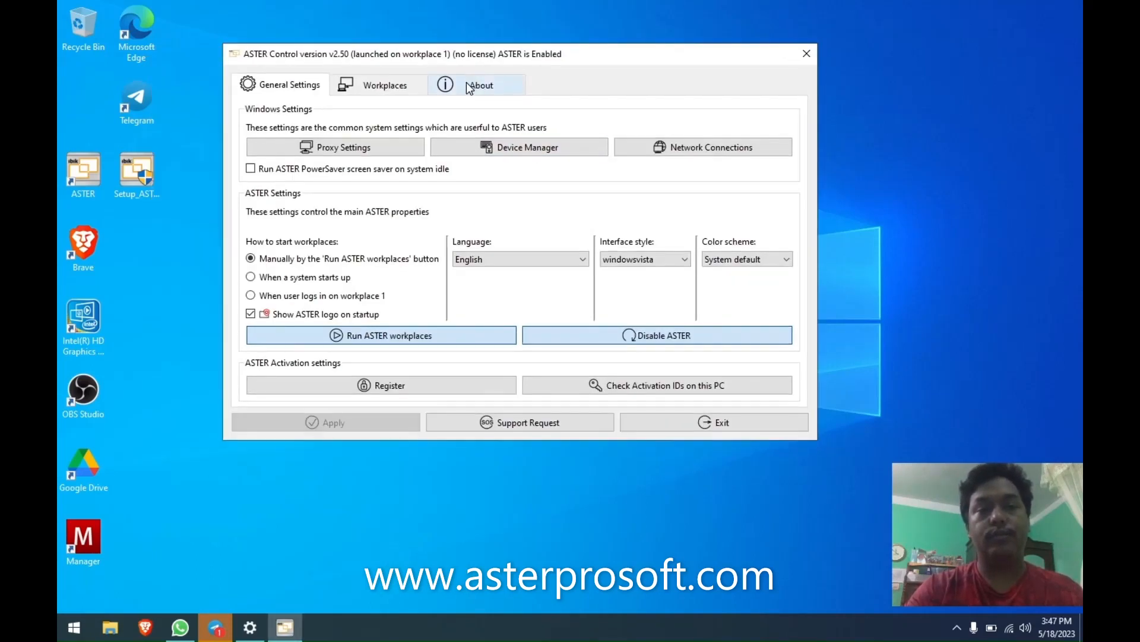
left_click(470, 88)
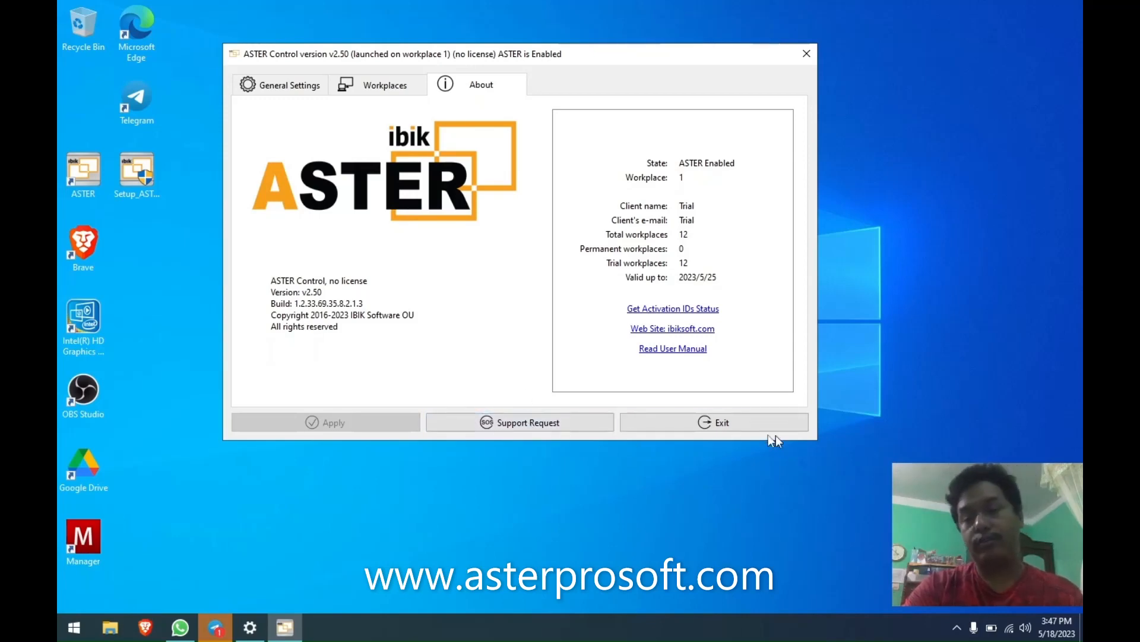
left_click(506, 425)
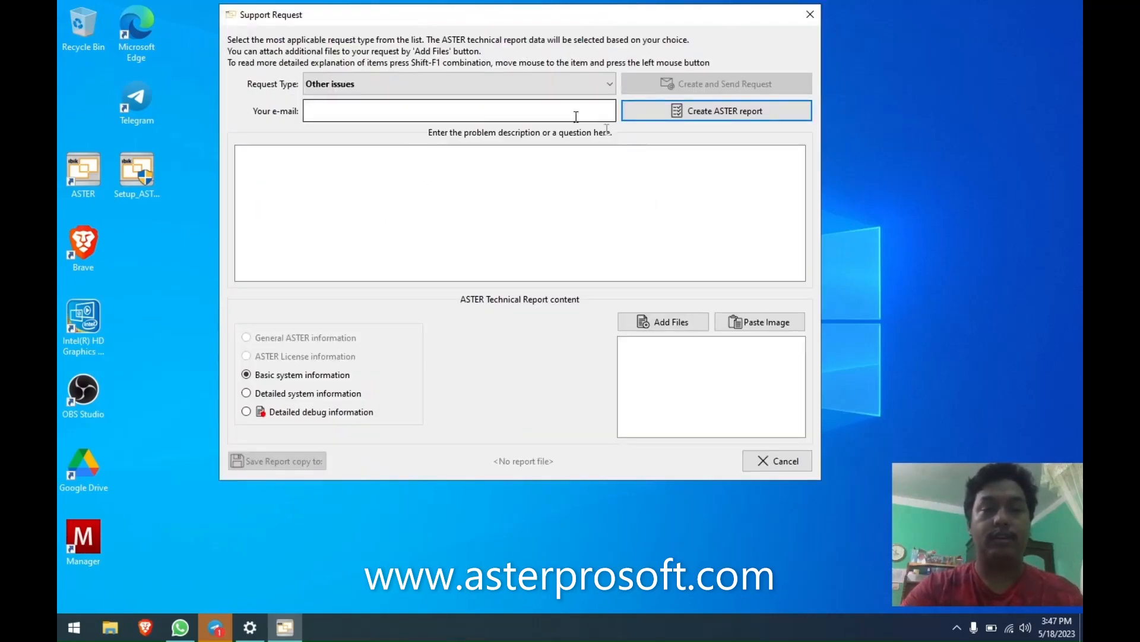
left_click_drag(530, 19, 556, 53)
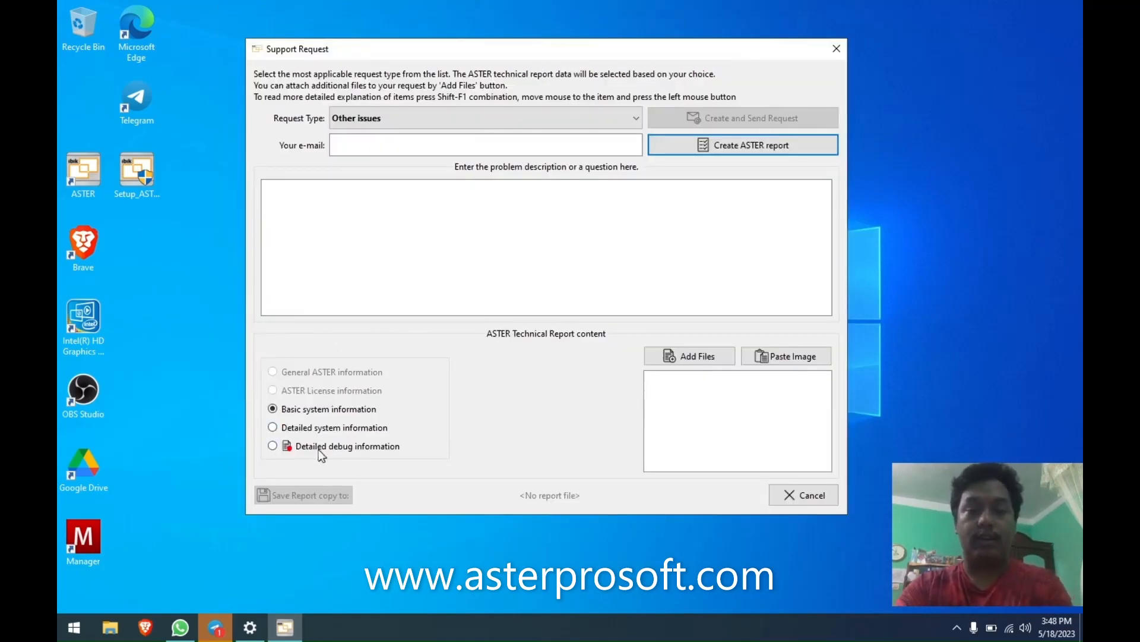
left_click(342, 447)
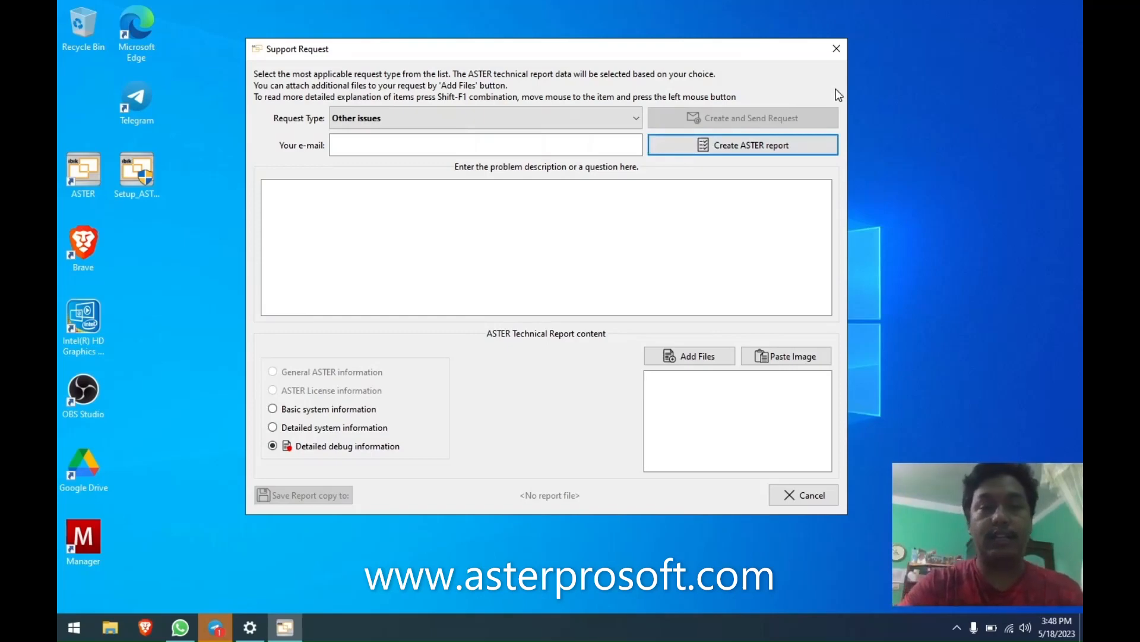
left_click(843, 49)
Check the Workplaces layout, return to General Settings, and refresh the desktop.
left_click(389, 121)
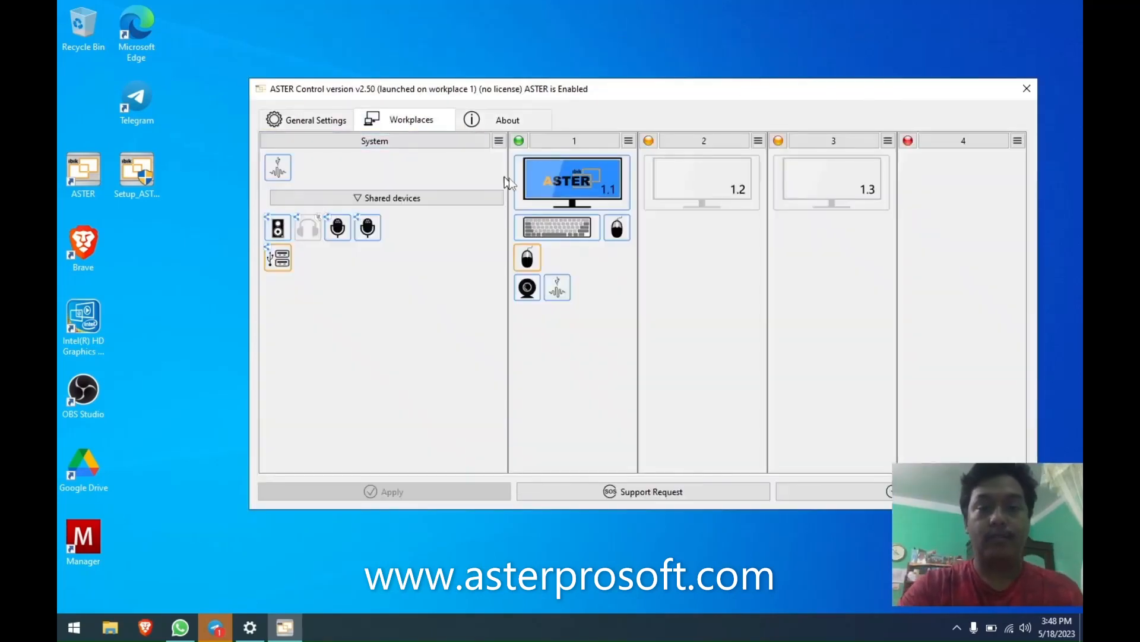
left_click(315, 121)
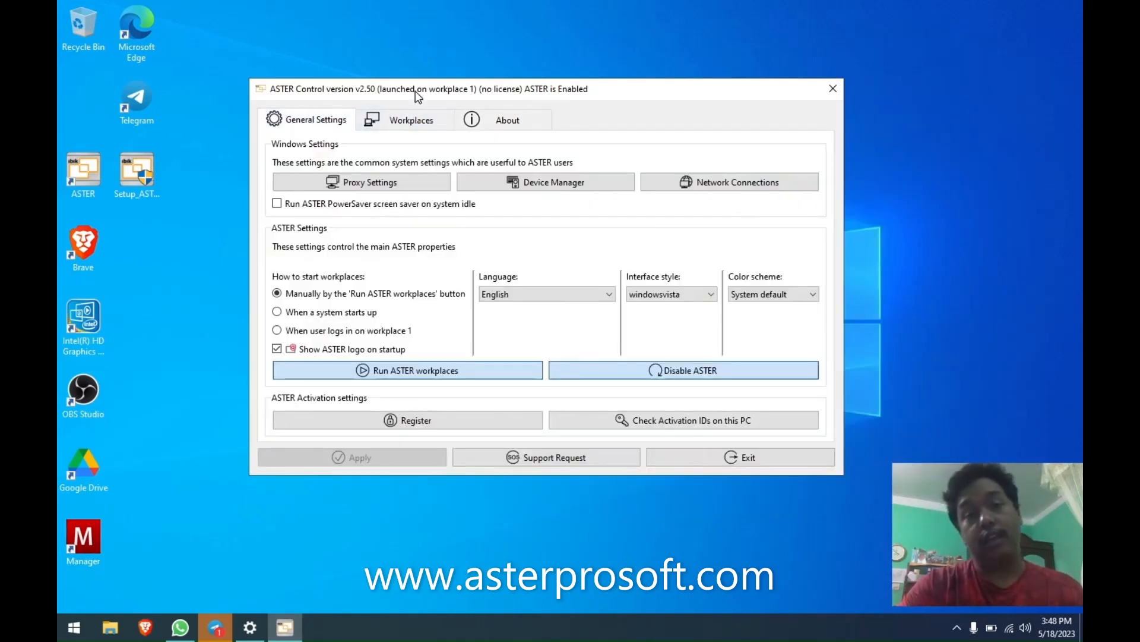
left_click_drag(416, 91, 416, 74)
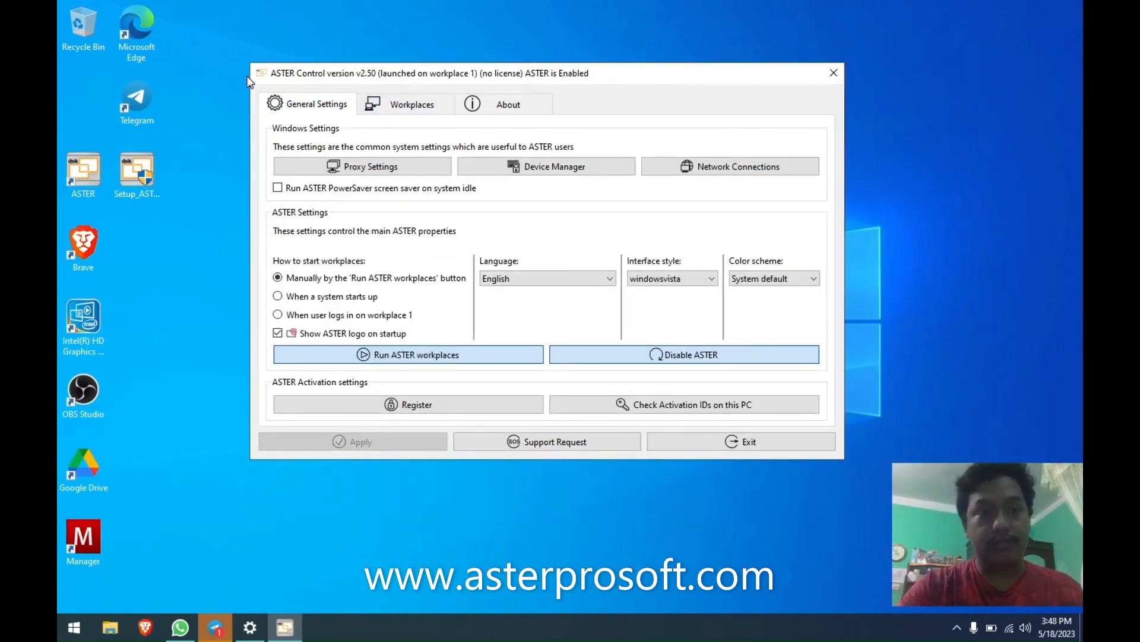
left_click(234, 85)
right_click(234, 85)
left_click(255, 134)
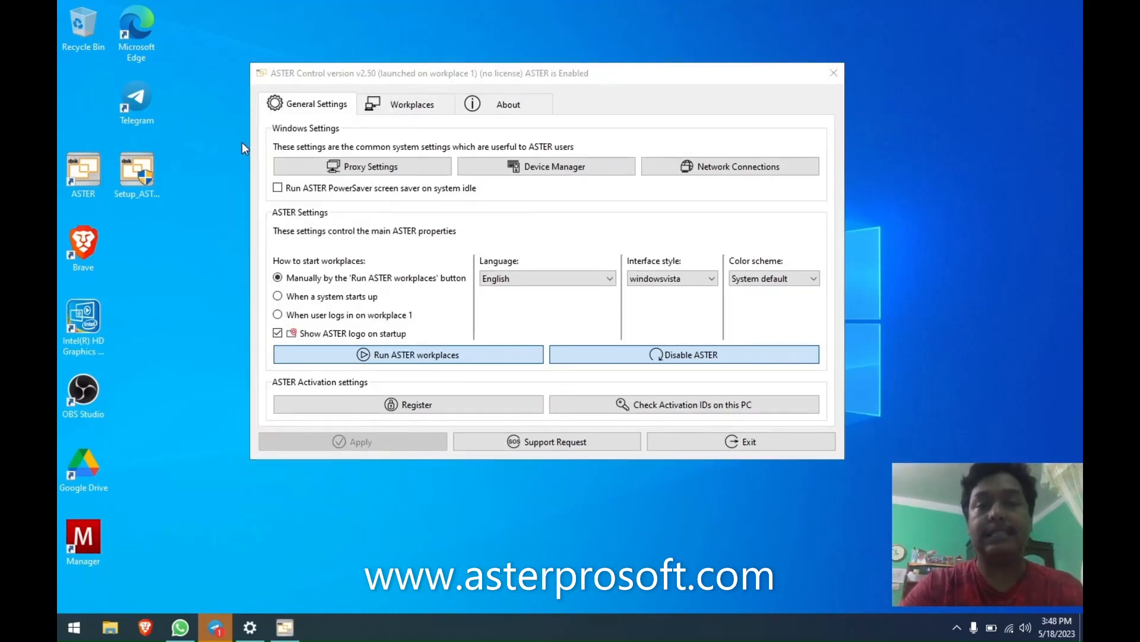
left_click_drag(381, 76, 373, 57)
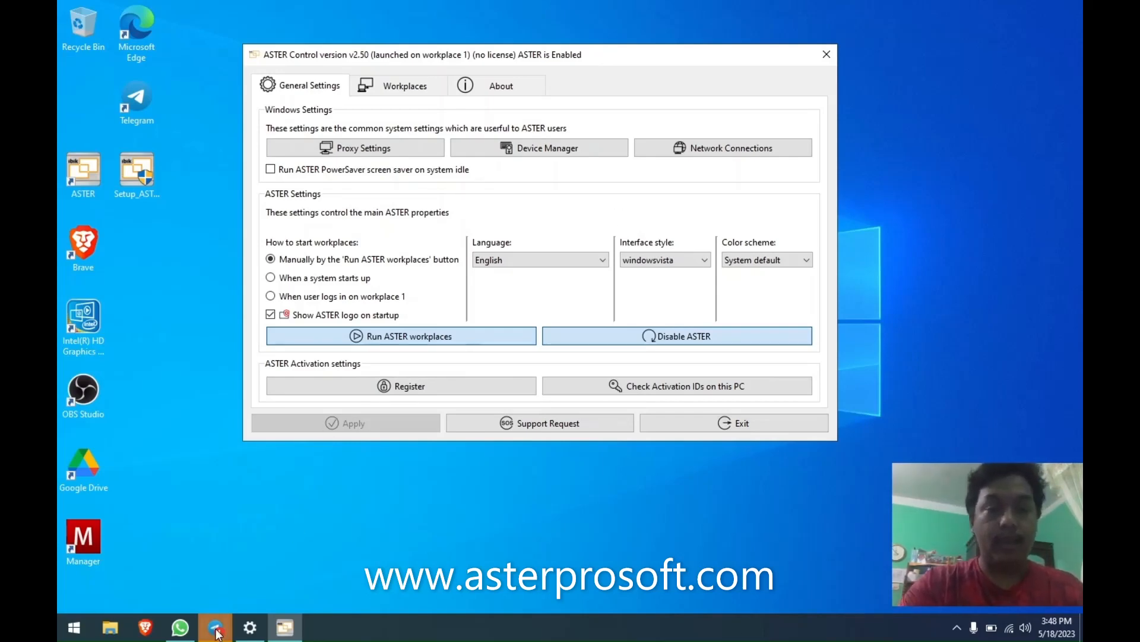
Open the ASTER install folder from its shortcut and launch grdsetup.exe.
left_click(176, 430)
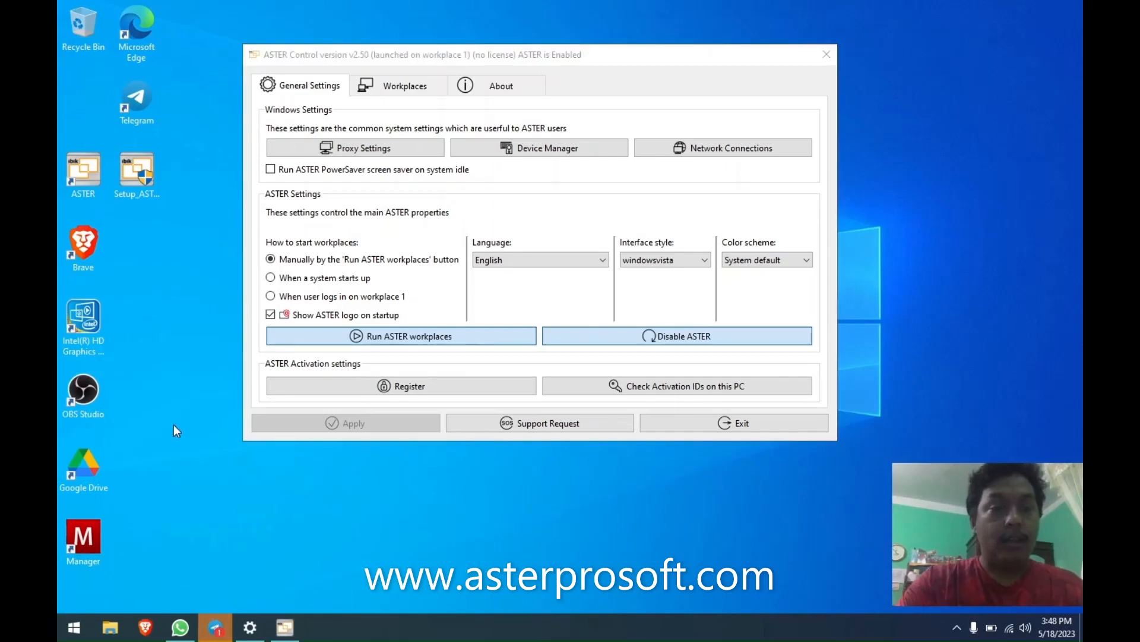
right_click(77, 176)
left_click(103, 209)
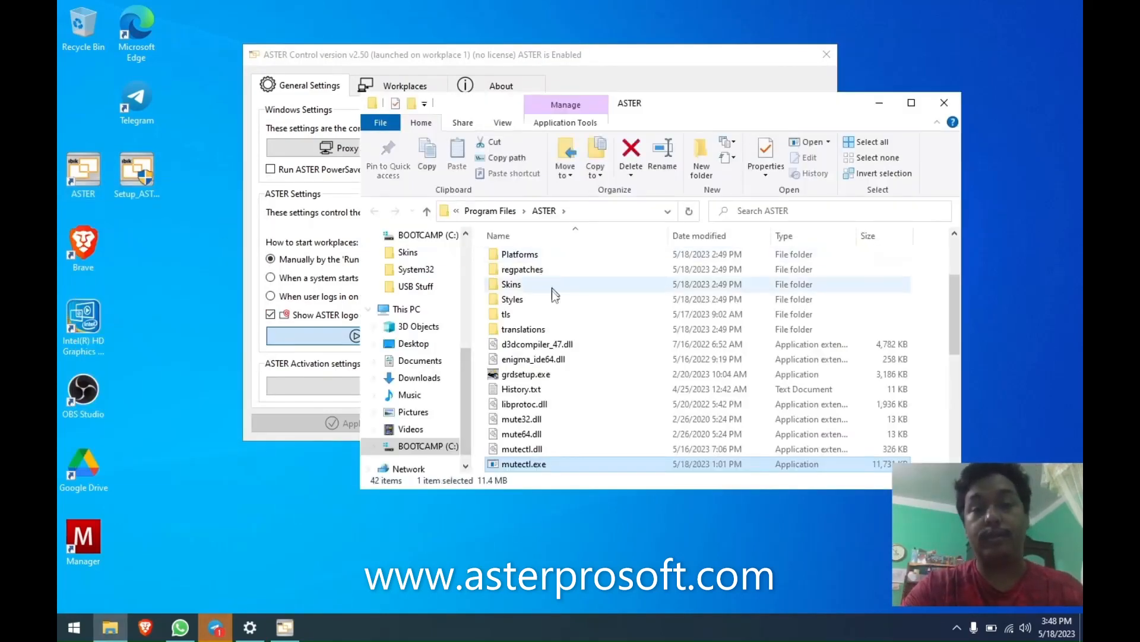
left_click(533, 376)
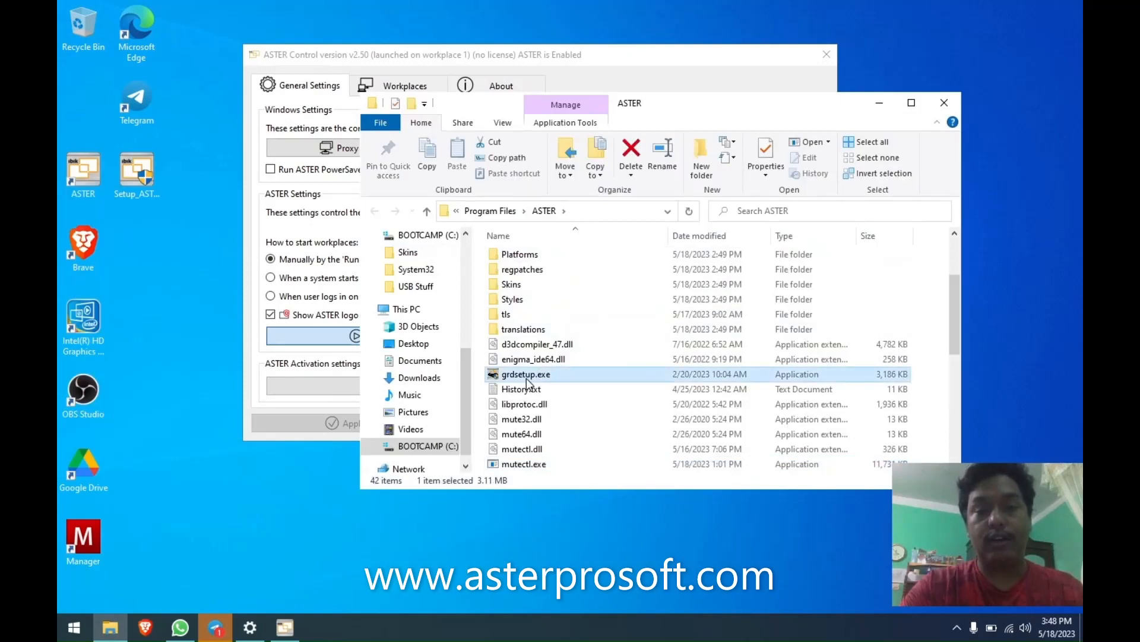
double_click(536, 380)
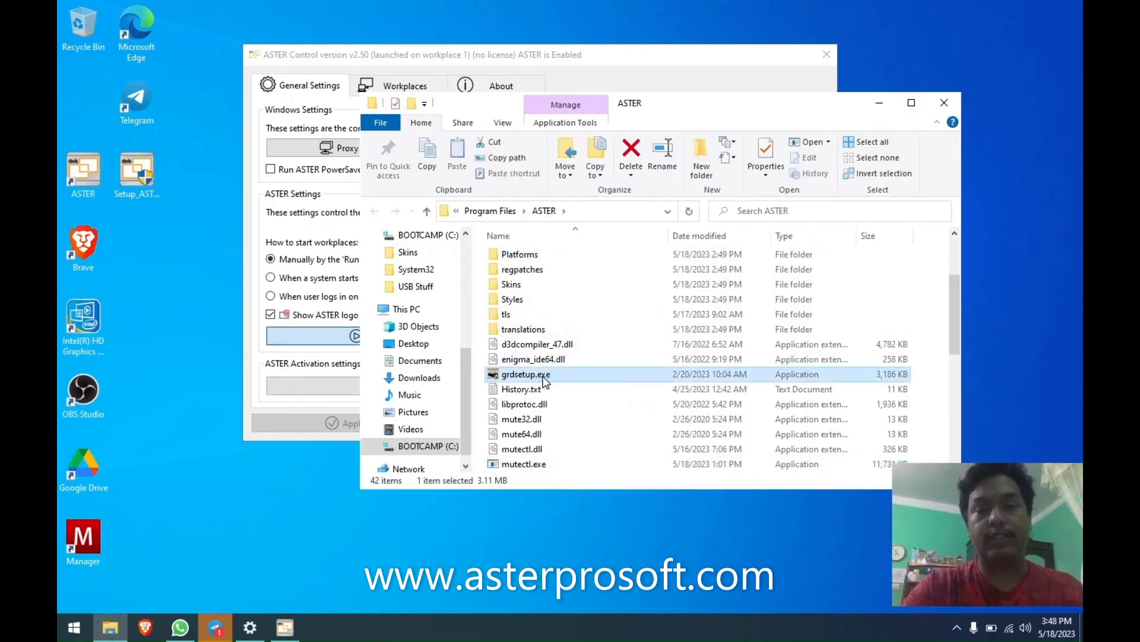
Enable Guardant licensing, search for dongles (none found), and save.
left_click_drag(547, 153, 218, 146)
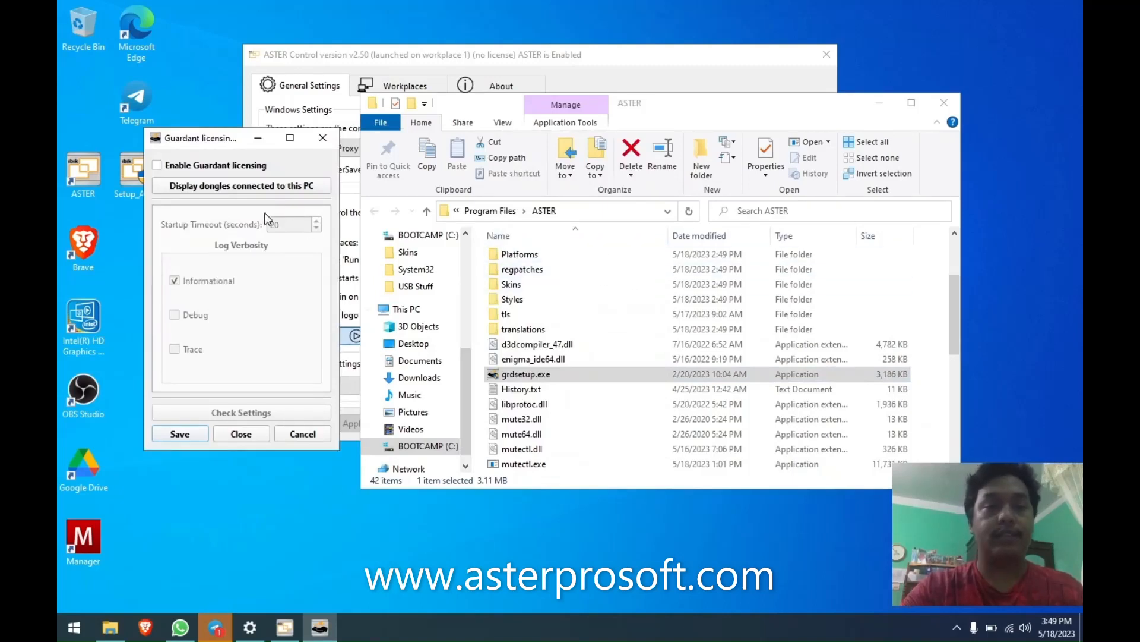
left_click(157, 166)
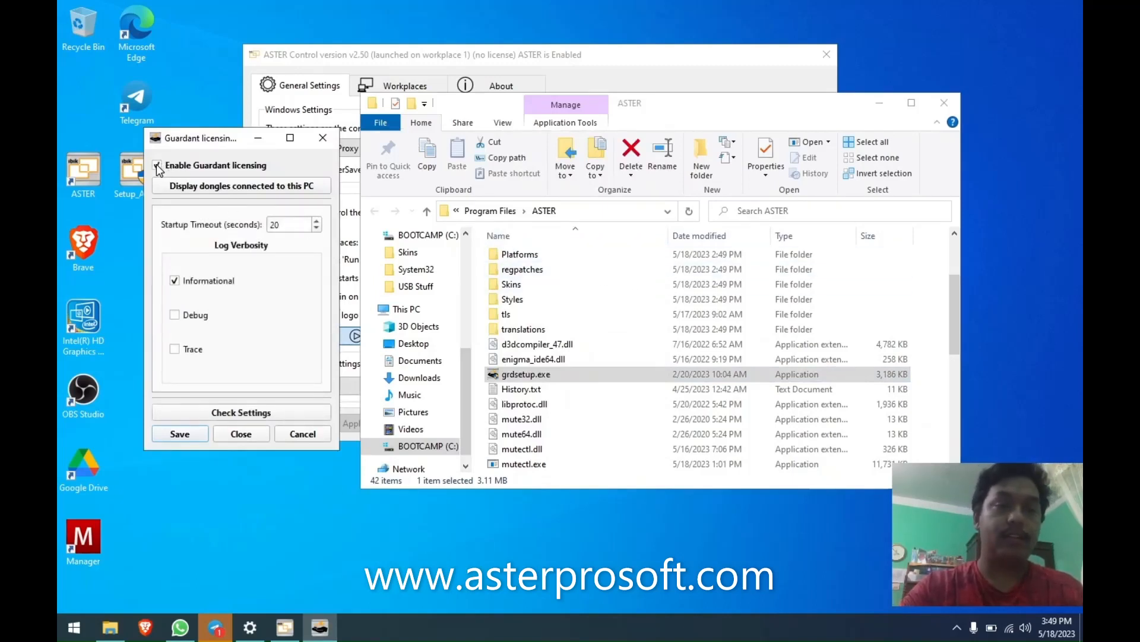
left_click(235, 186)
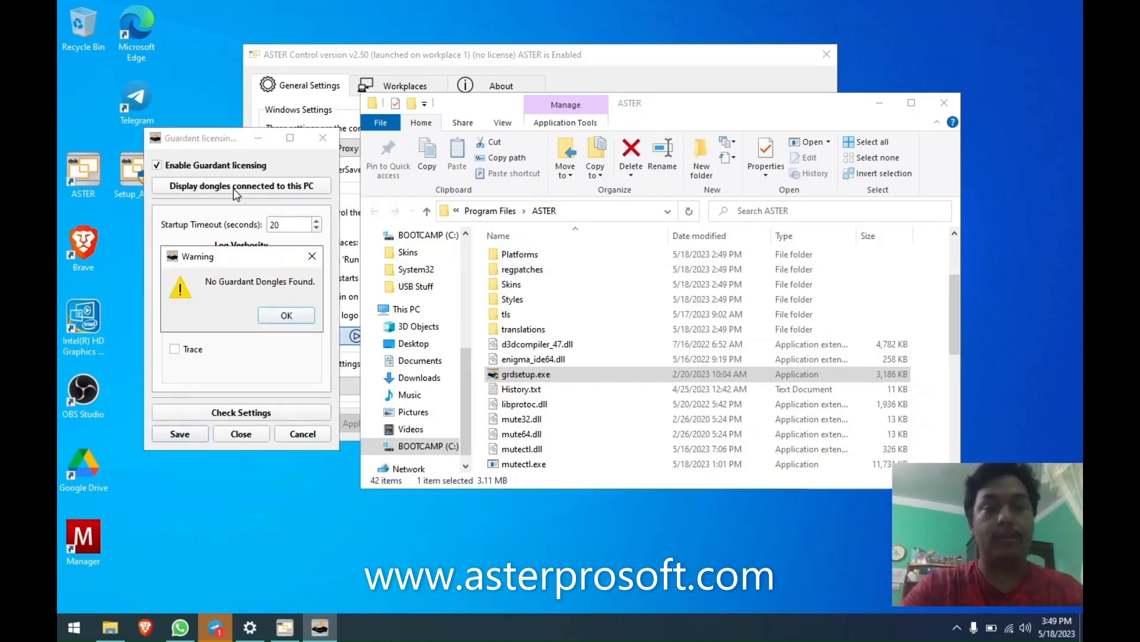
left_click(288, 319)
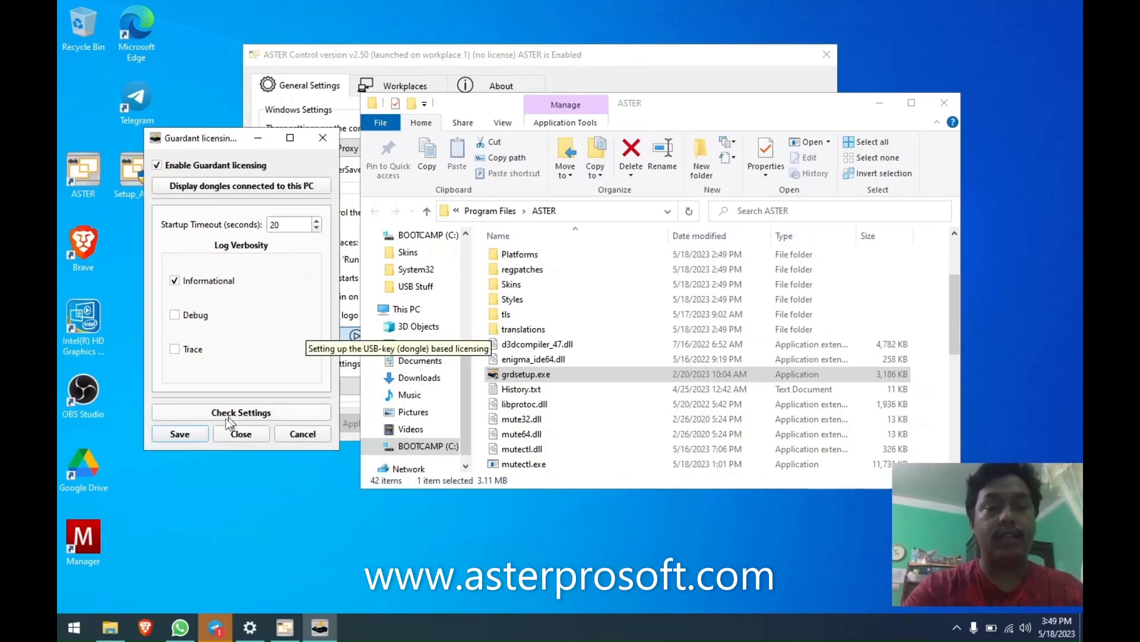
left_click(195, 433)
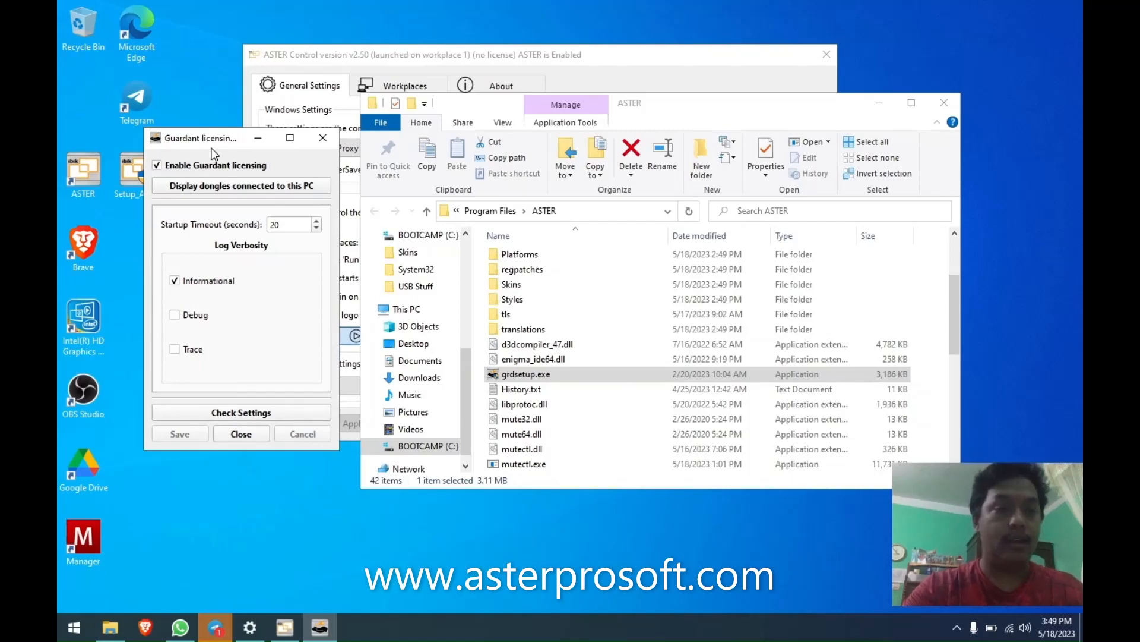
Disable Guardant licensing again, save, and close the utility.
left_click_drag(213, 140, 232, 137)
left_click(179, 161)
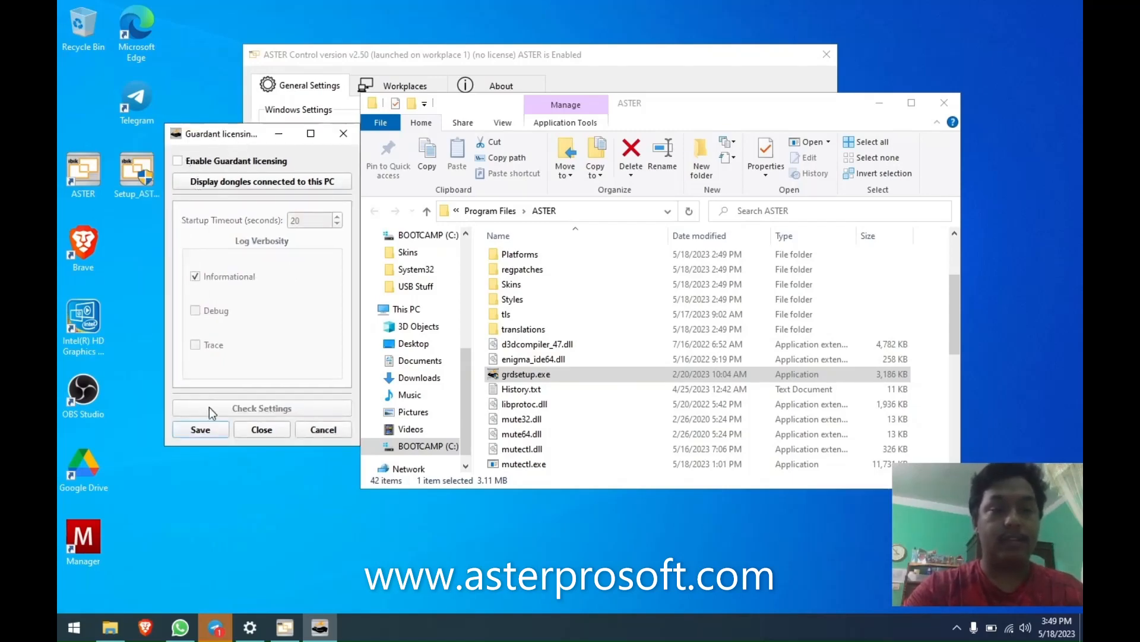
left_click(205, 431)
left_click(273, 427)
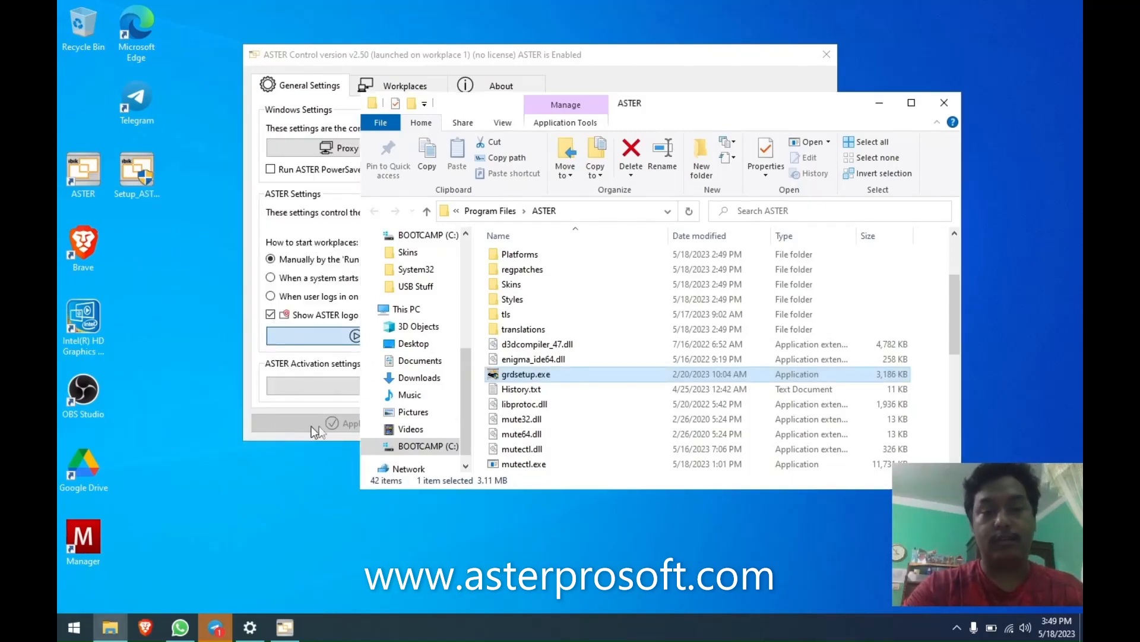
Select History.txt, then close the ASTER program folder window.
left_click(558, 390)
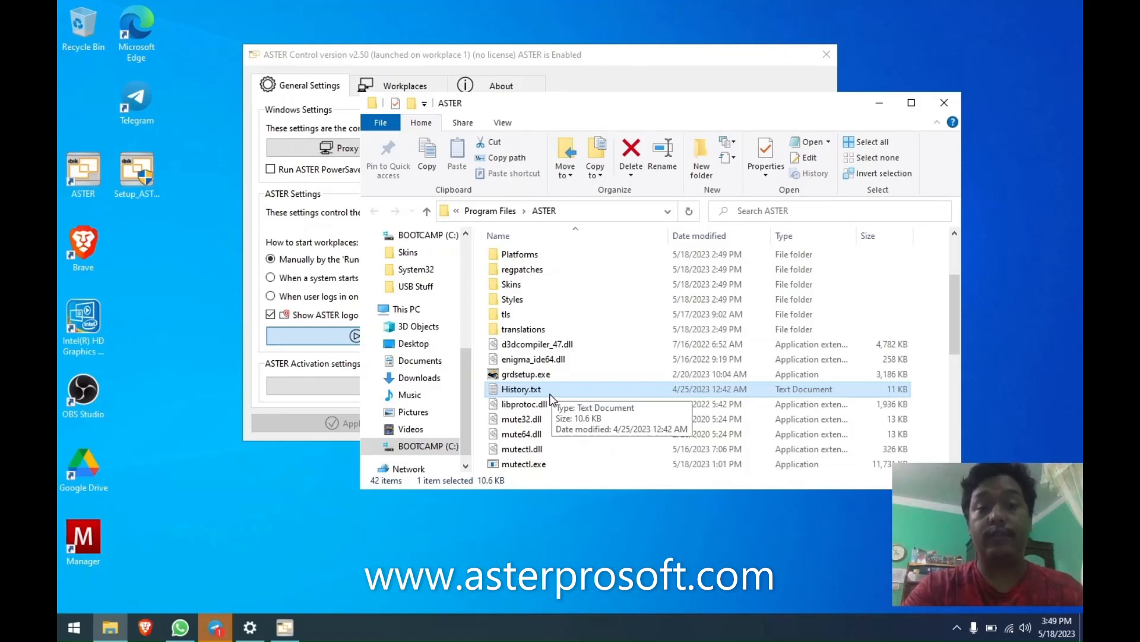
left_click(952, 103)
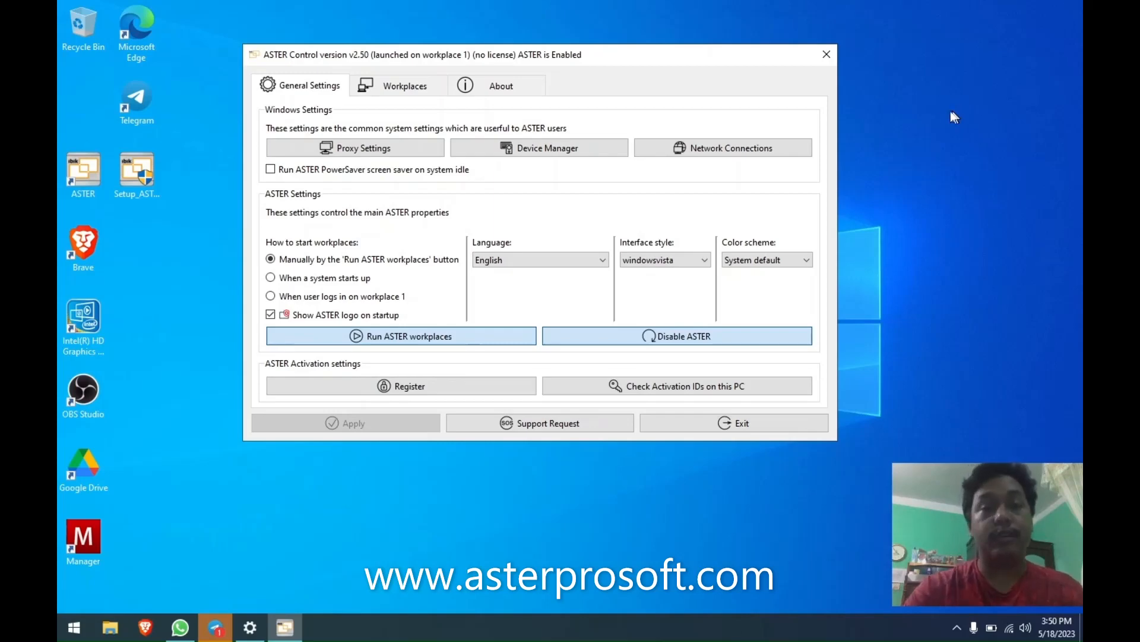
left_click_drag(708, 56, 727, 36)
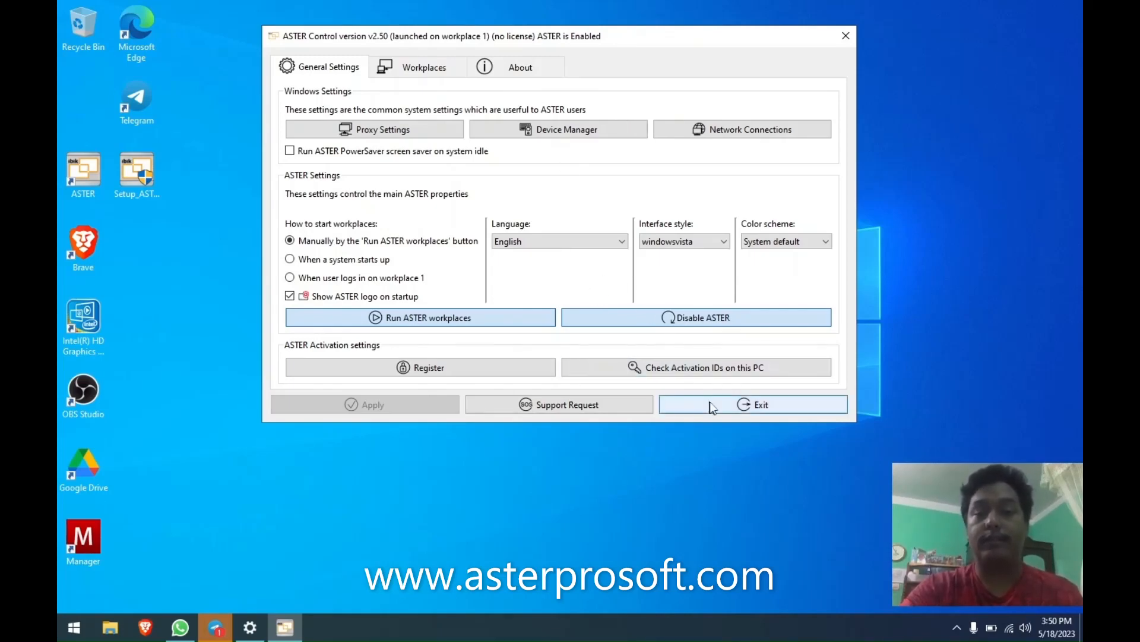
left_click(957, 628)
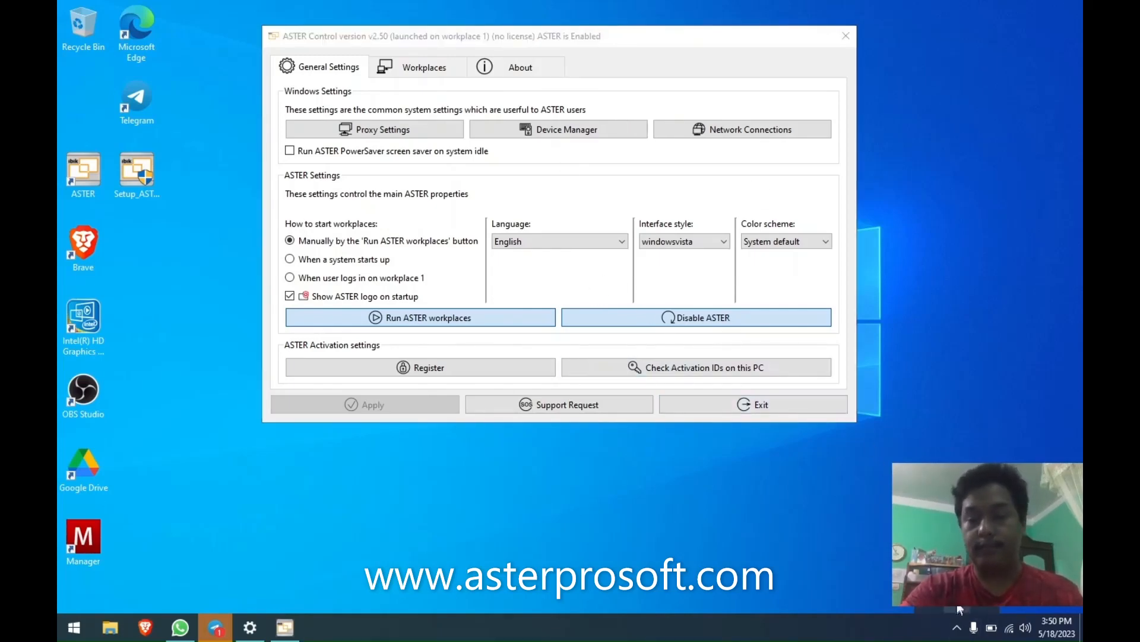
left_click(944, 588)
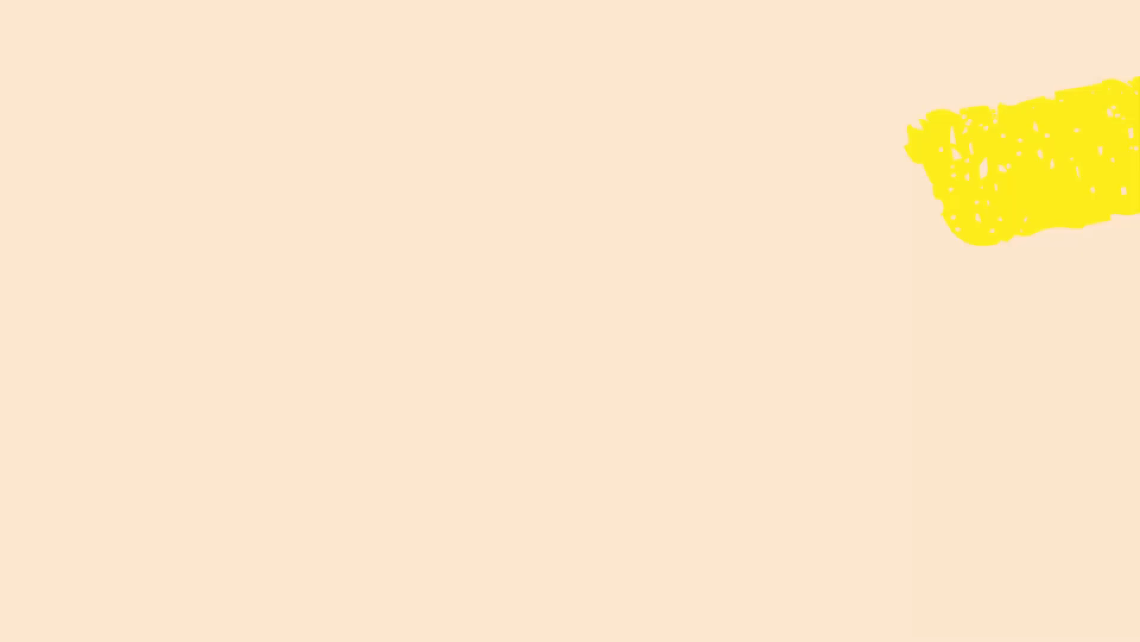